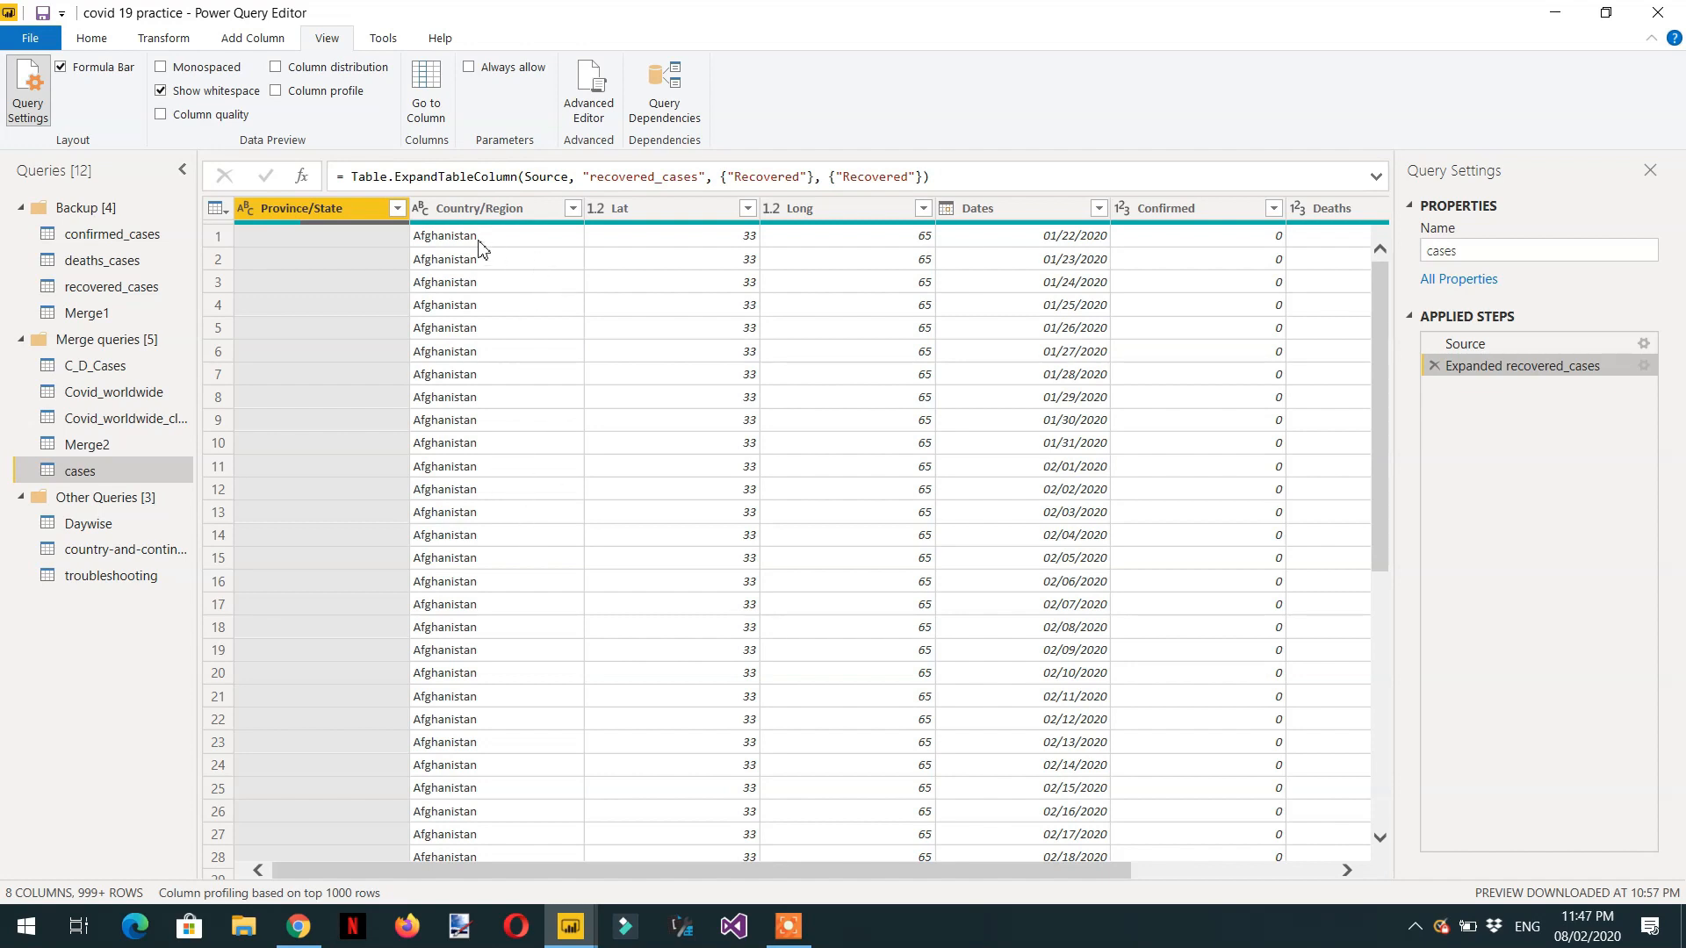
Look over the Country/Region filter values and the columns and rows of the cases query.
left_click(572, 210)
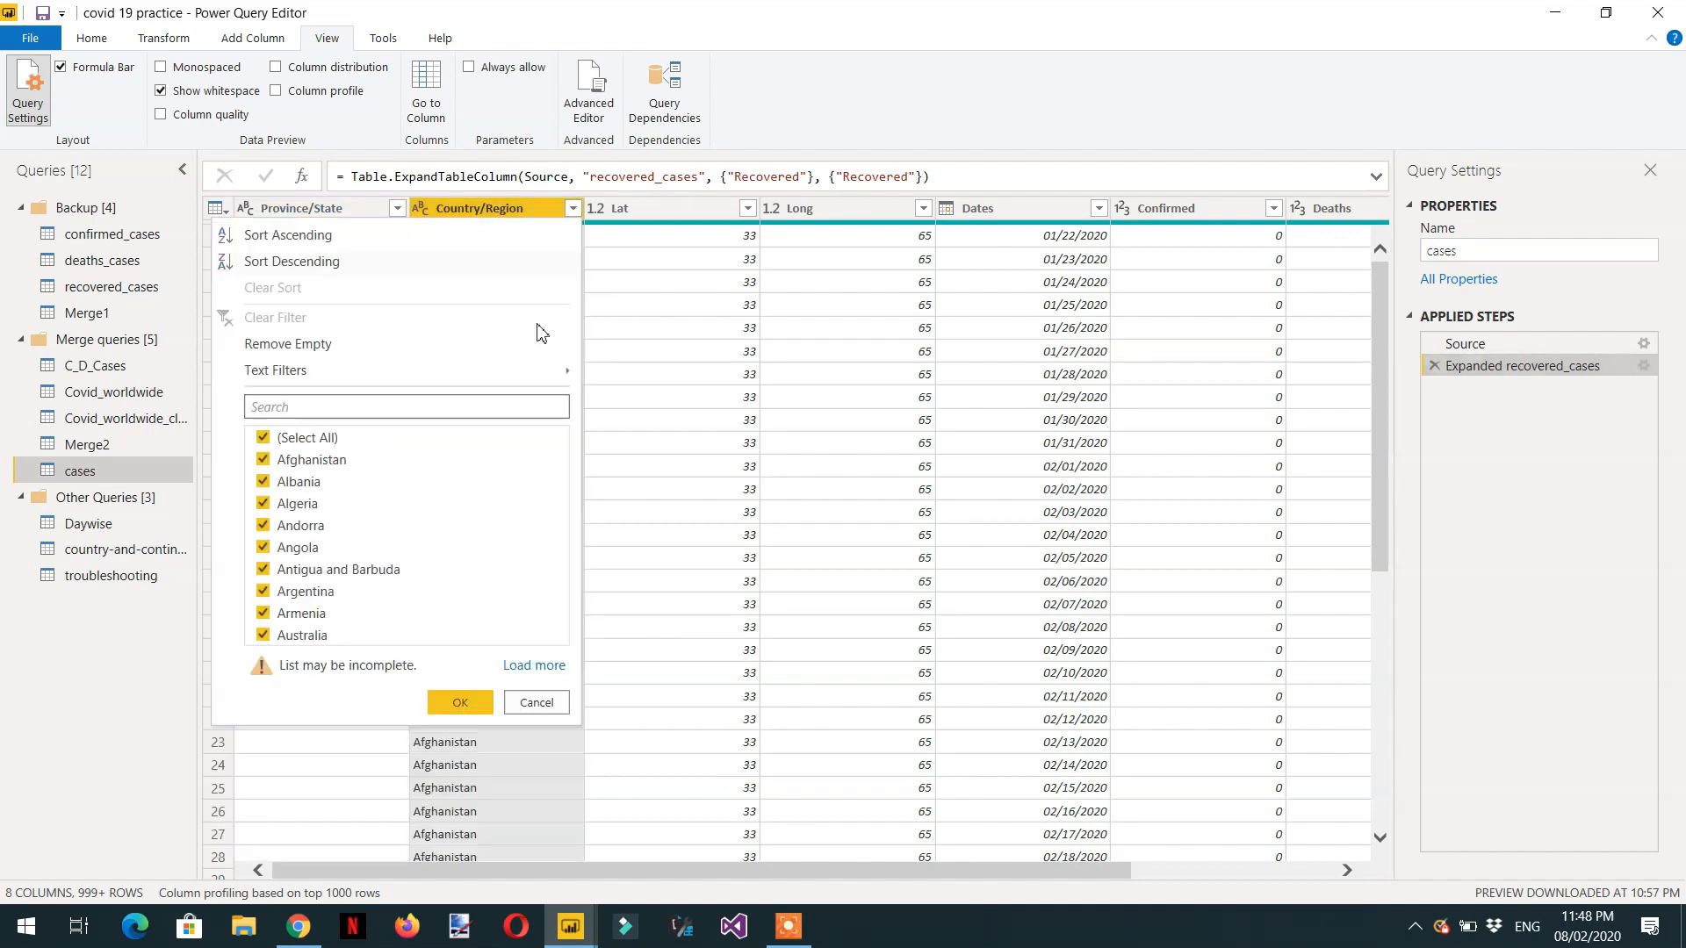
left_click(537, 703)
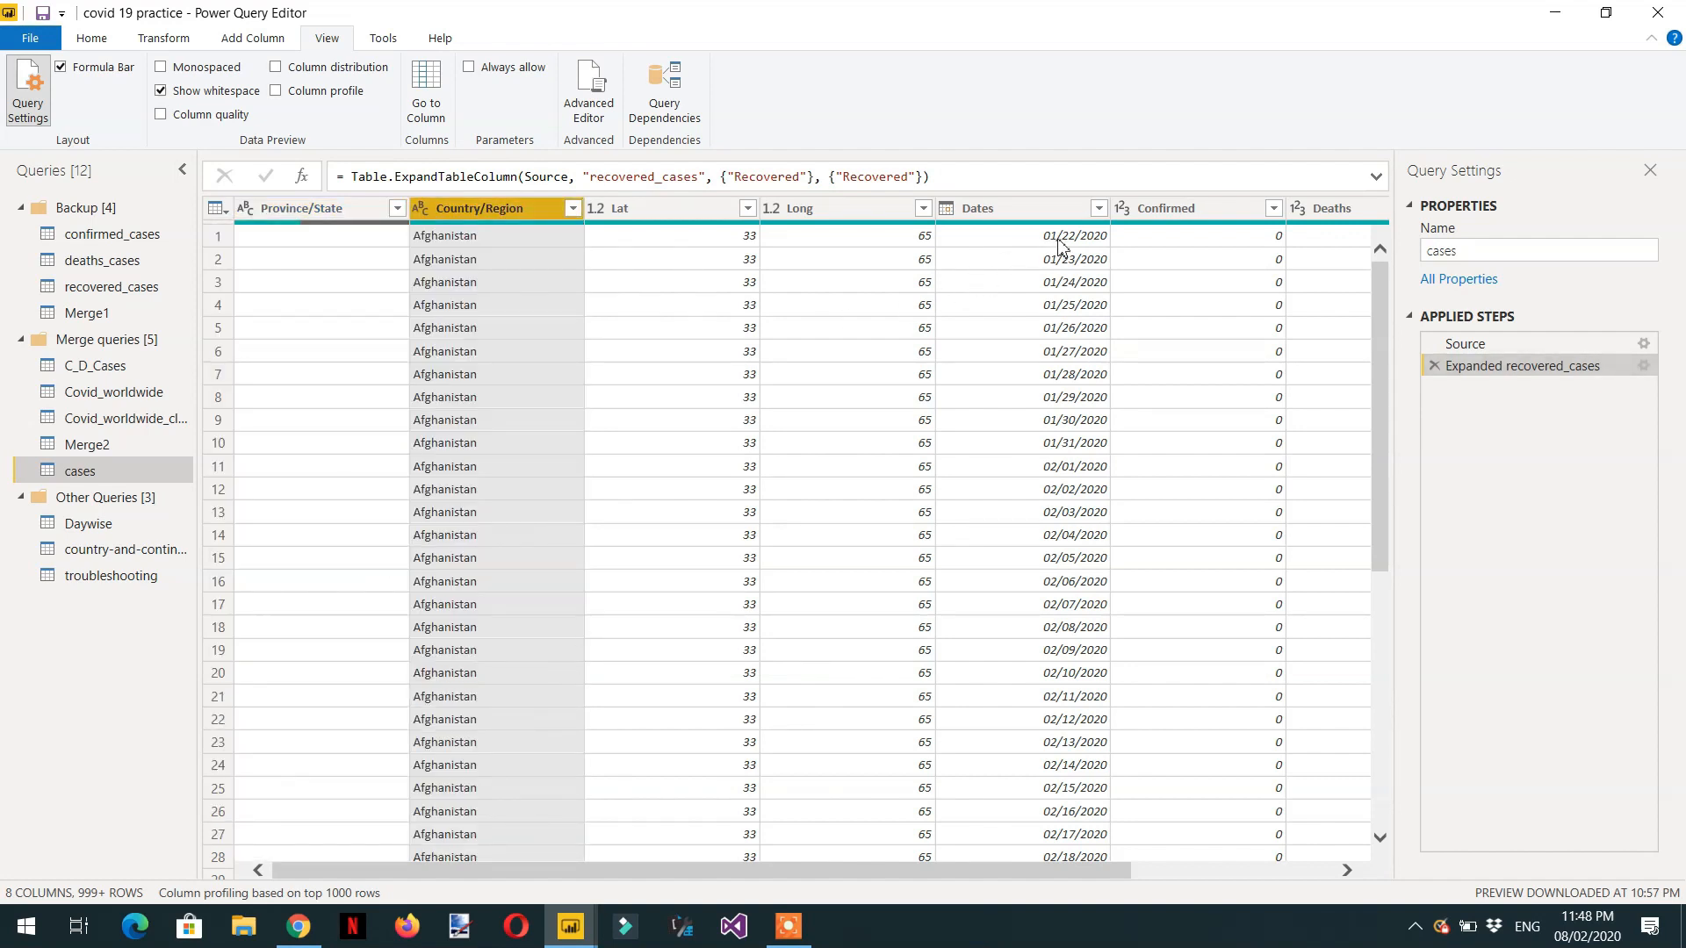
left_click_drag(789, 868, 1043, 885)
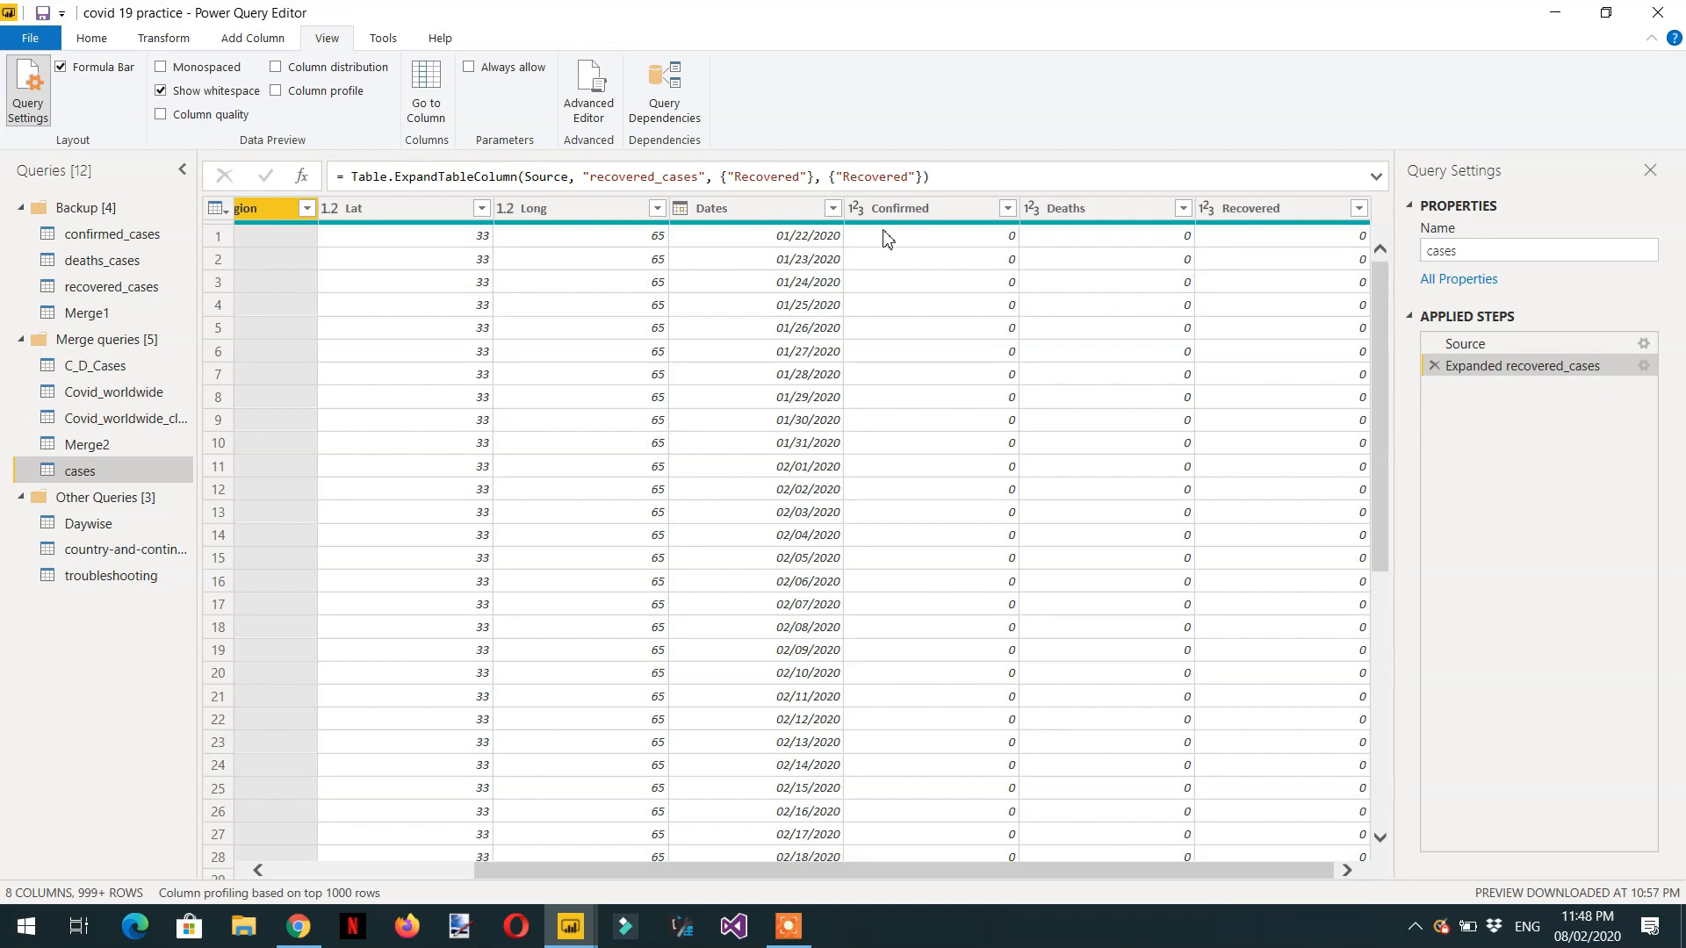
mouse_move(1029, 235)
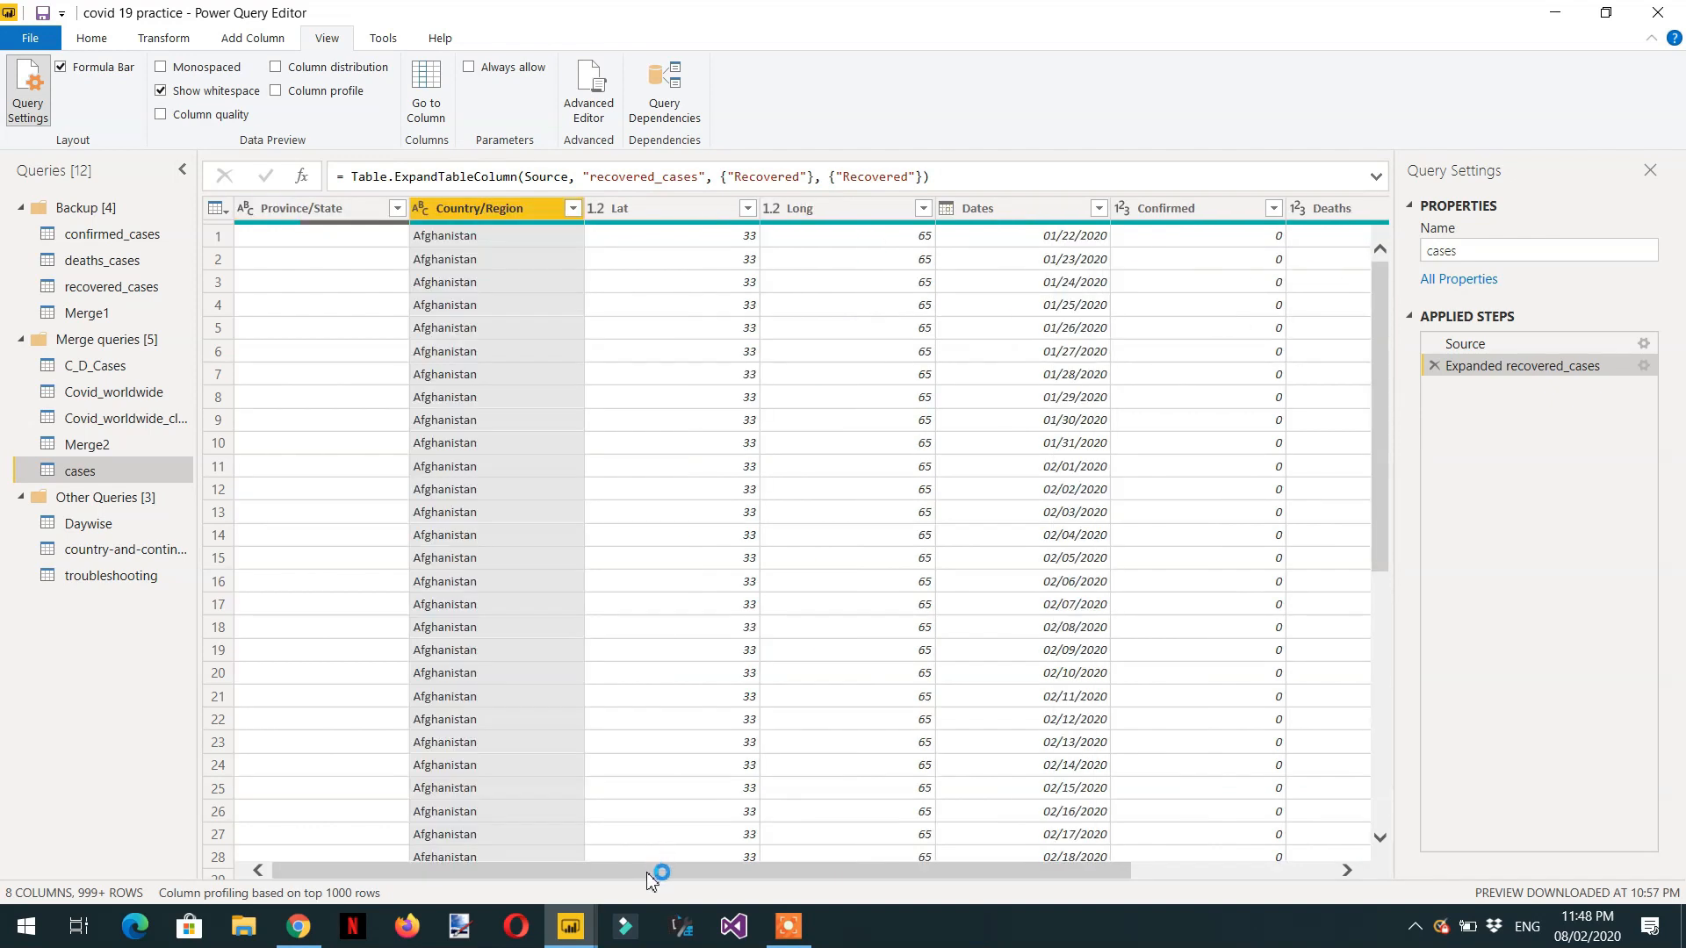
left_click_drag(656, 877, 843, 881)
scroll(979, 352, "down", 15)
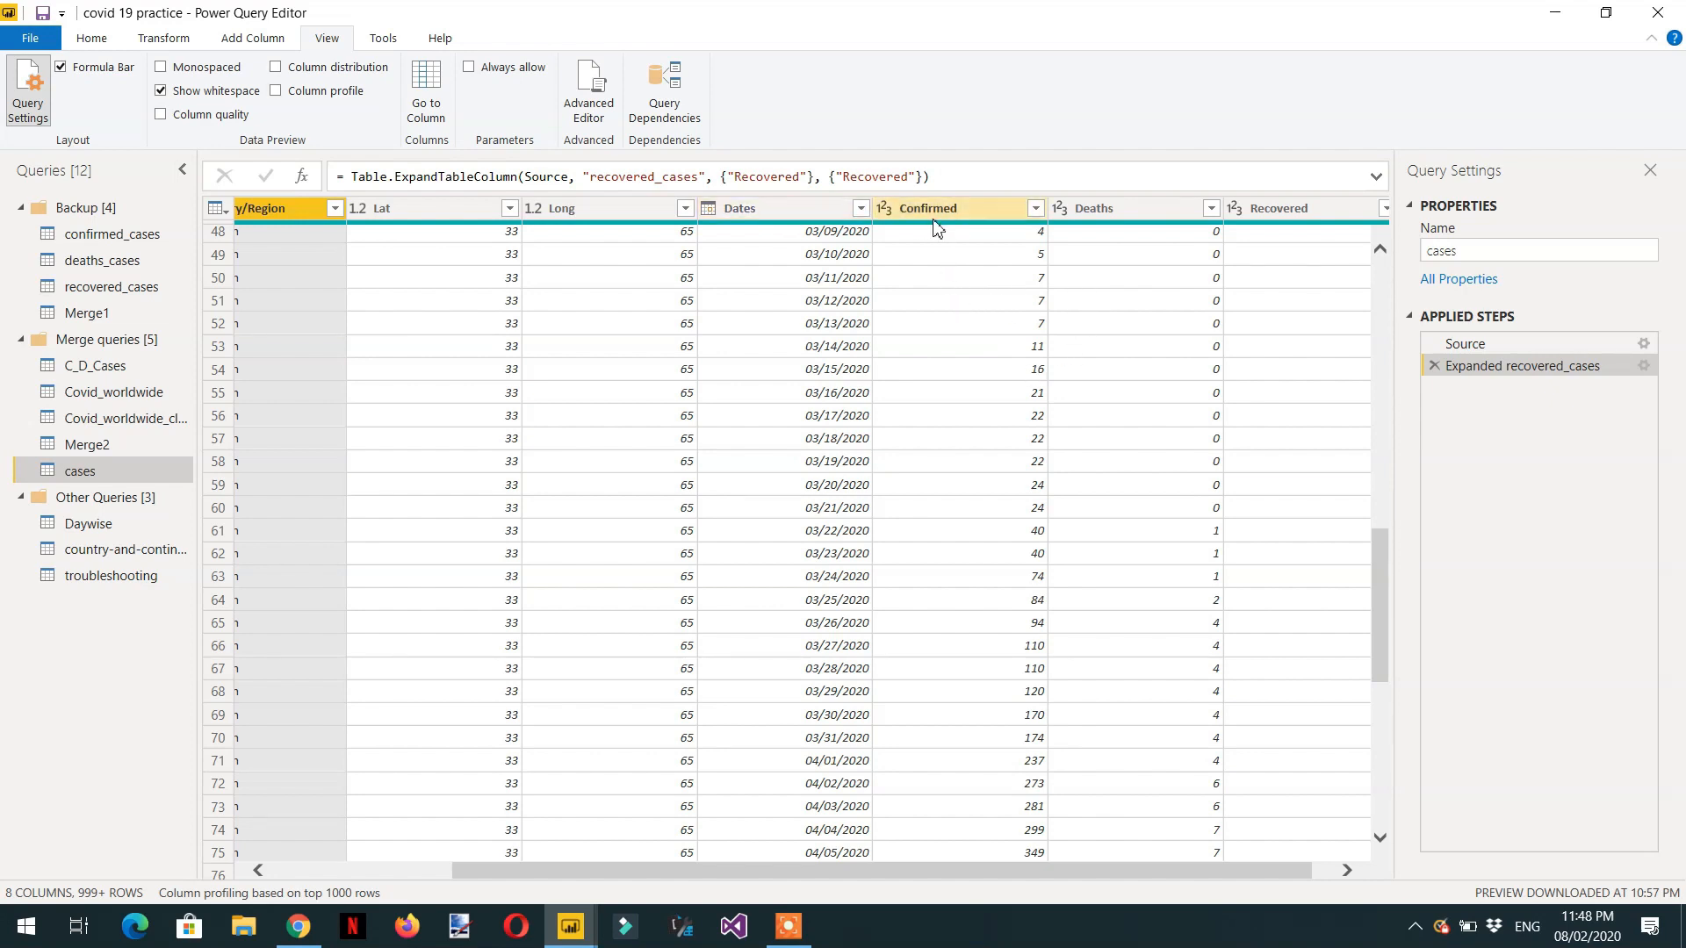
Keep only the Confirmed, Dates and Country/Region columns in the cases query and remove all other columns.
left_click(769, 217)
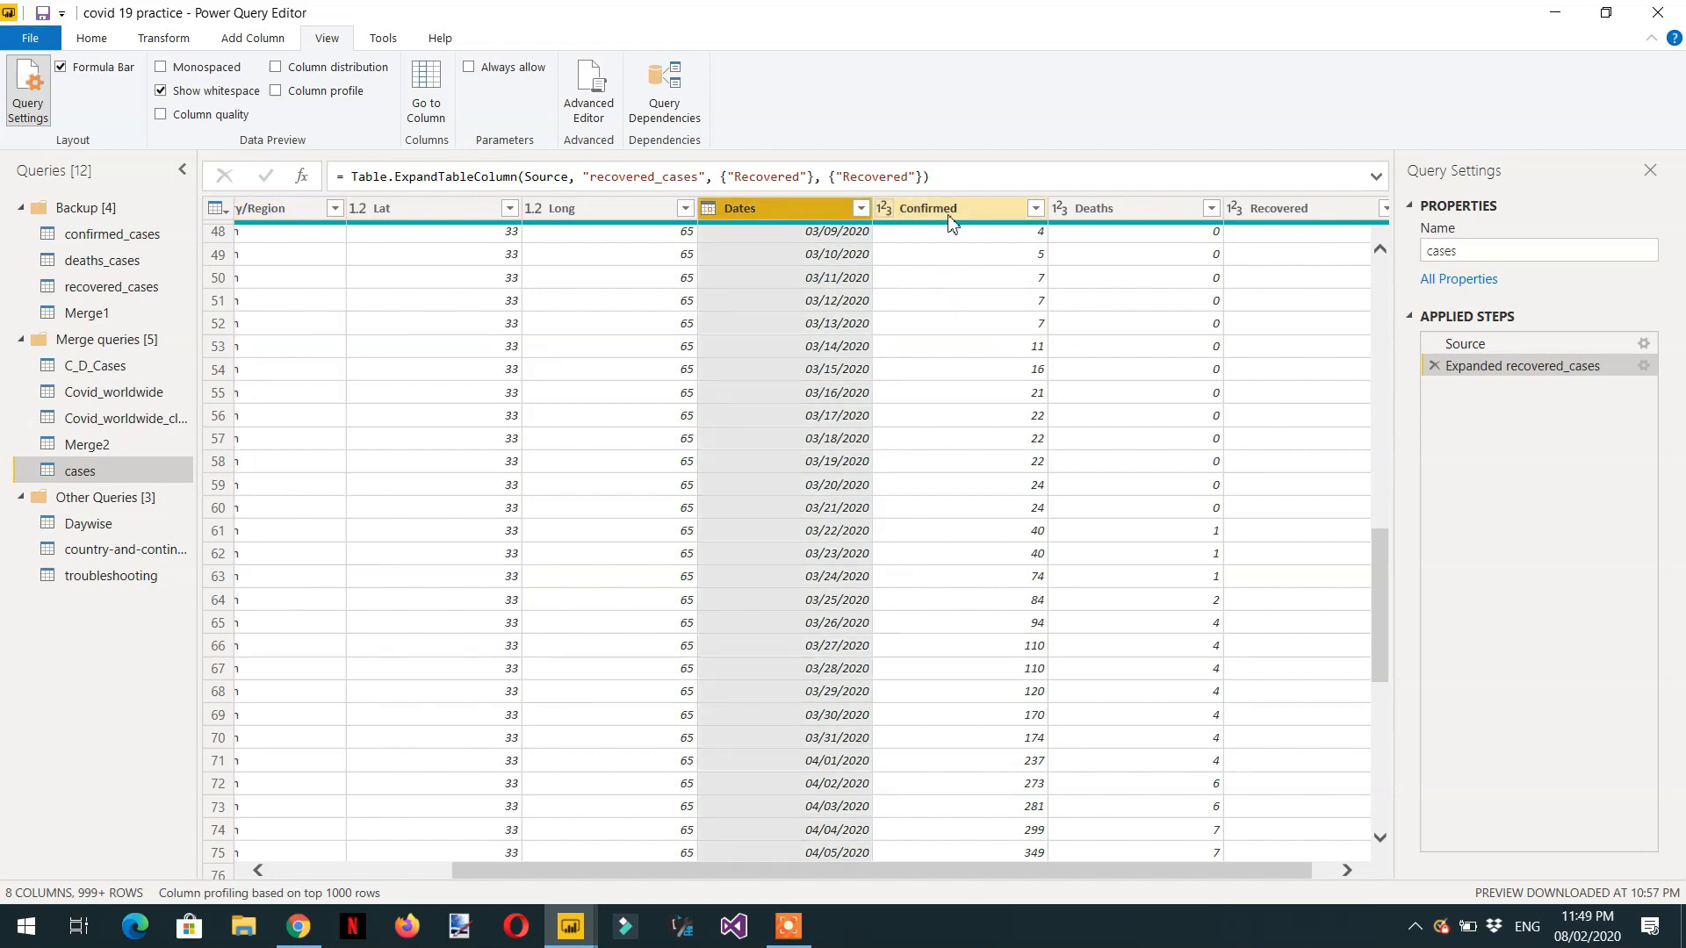
left_click(982, 217)
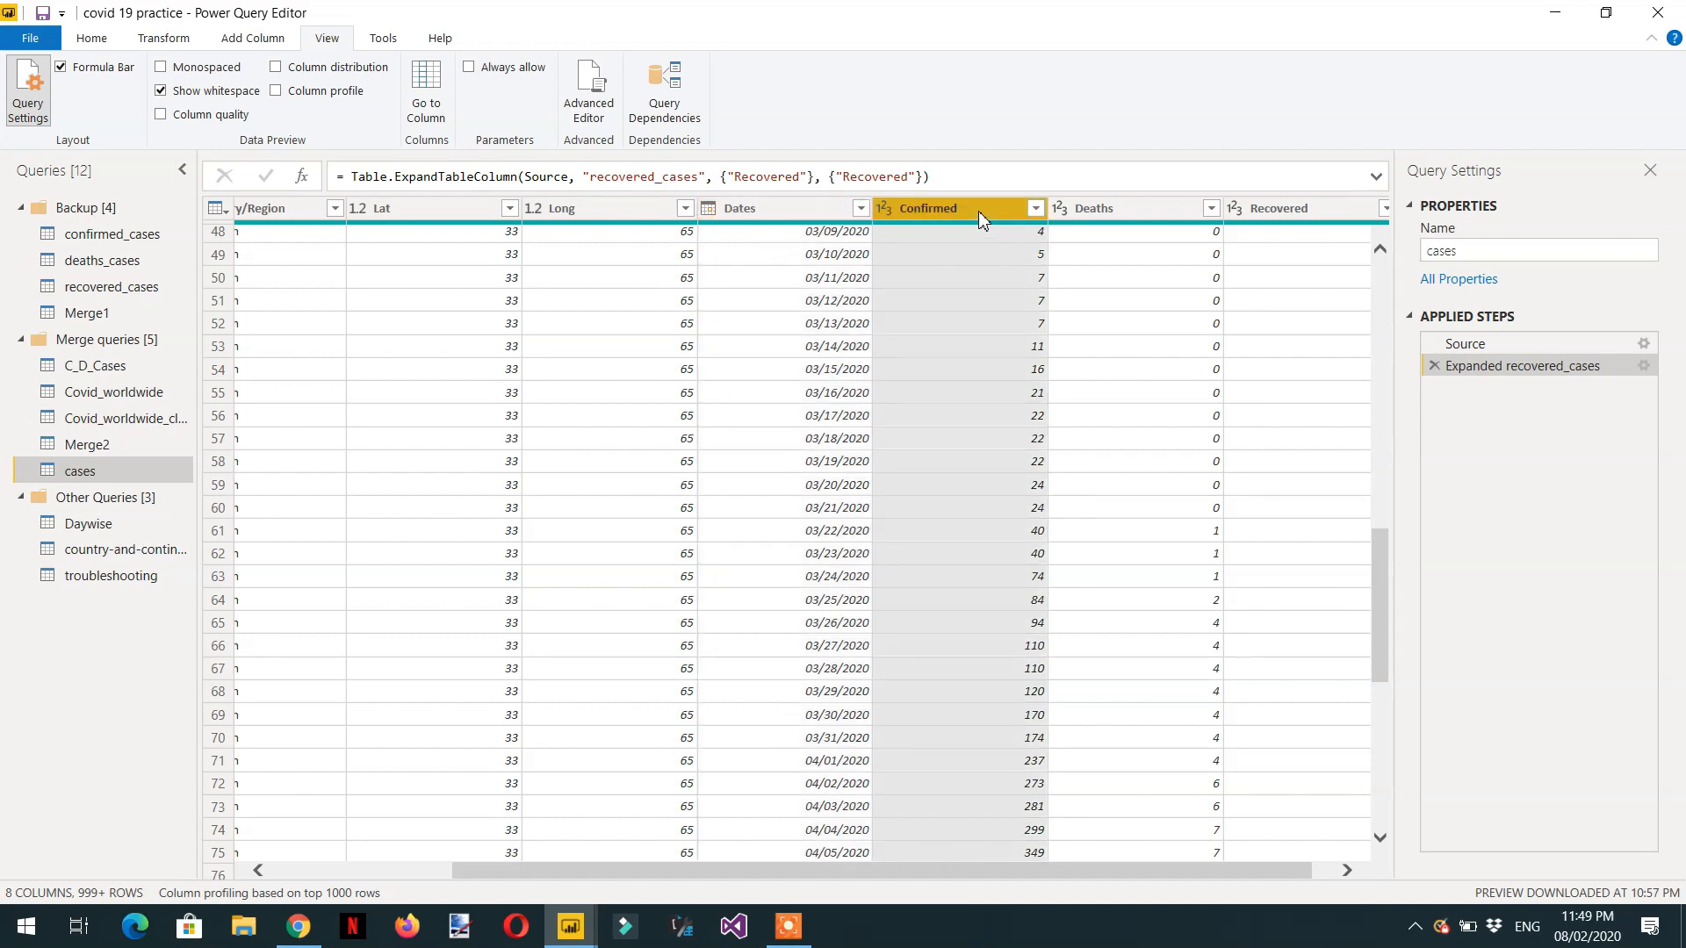
left_click(796, 212, "ctrl")
left_click_drag(794, 877, 624, 874)
left_click(492, 208, "ctrl")
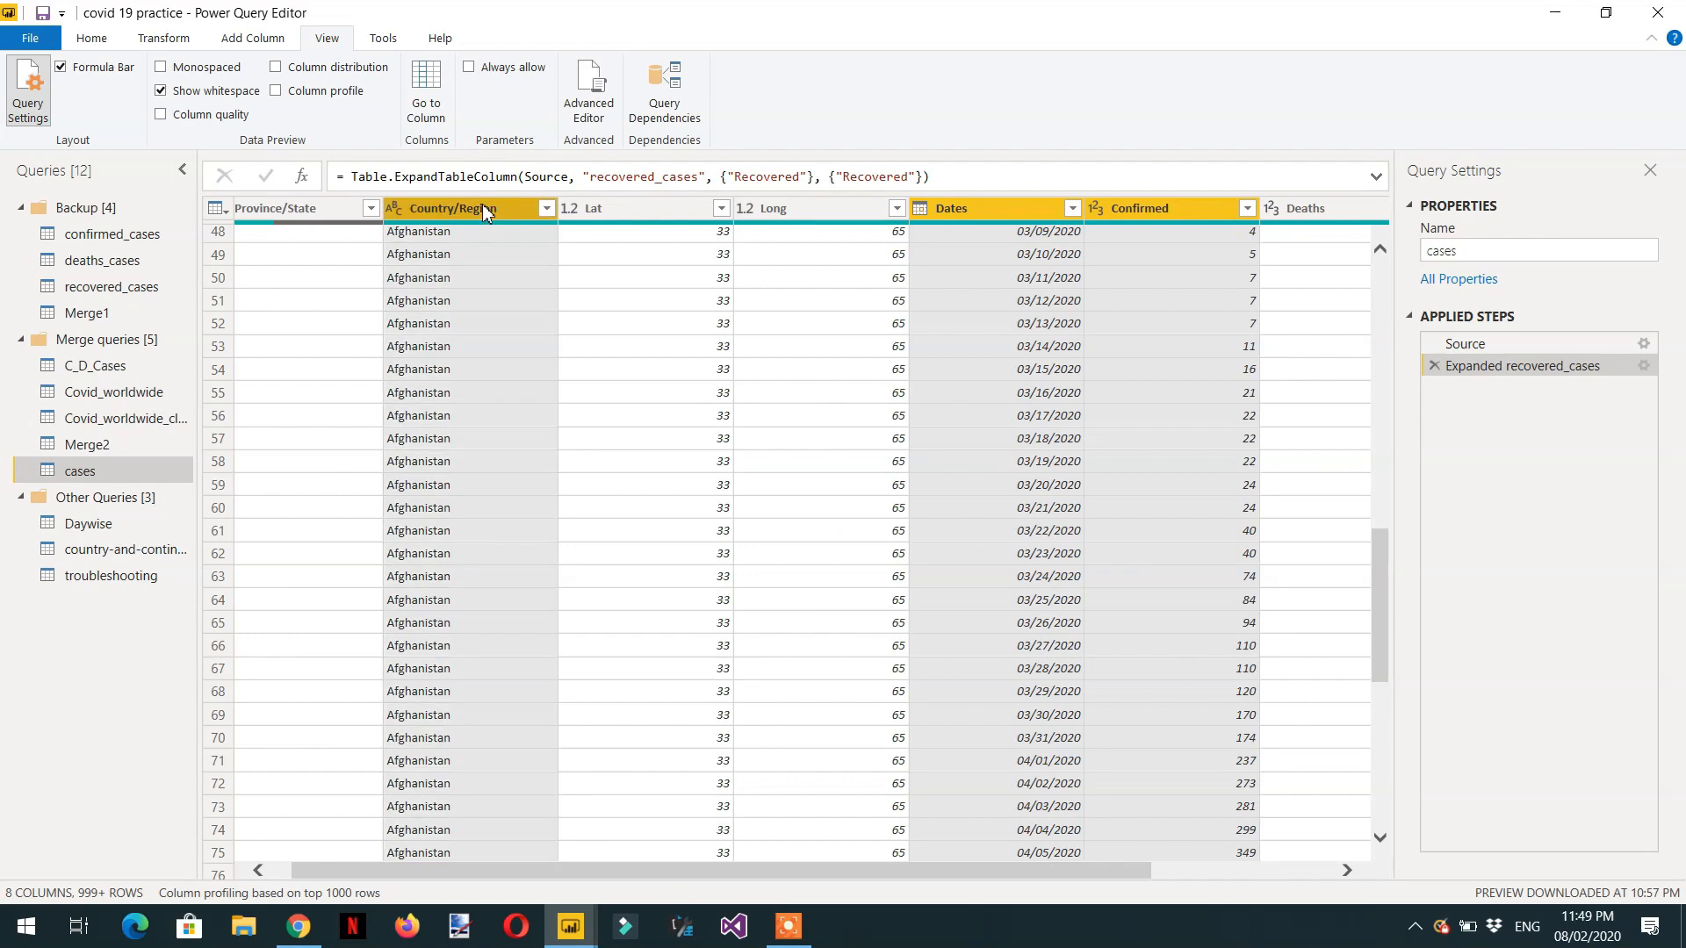
right_click(999, 211)
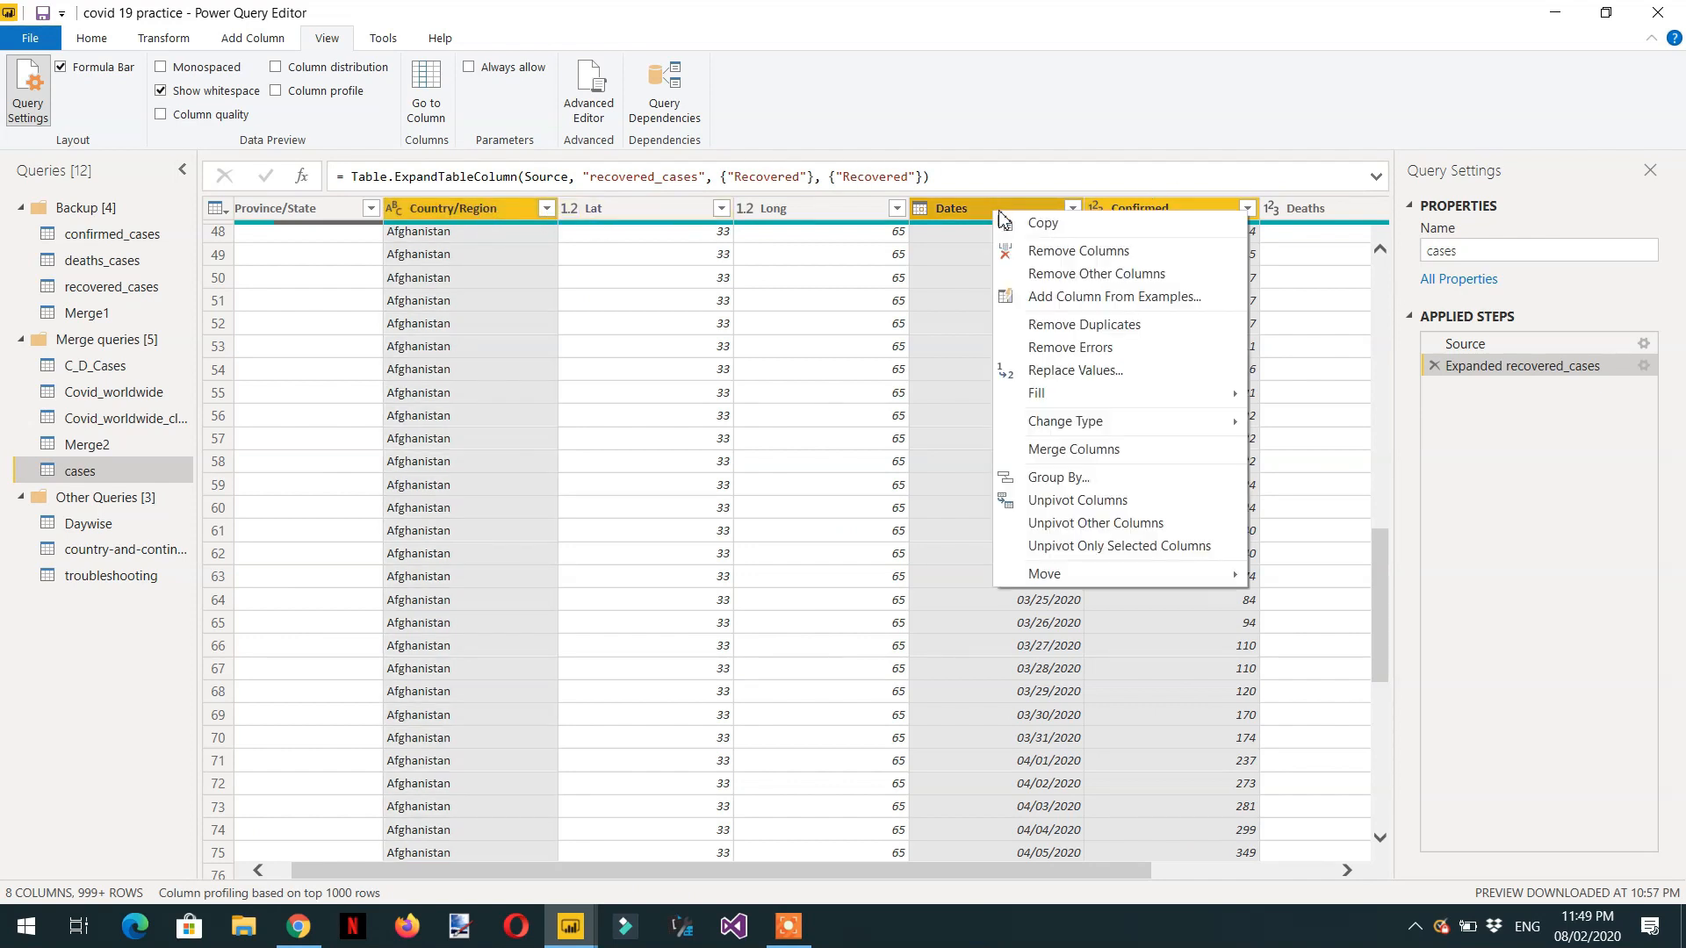
left_click(1083, 274)
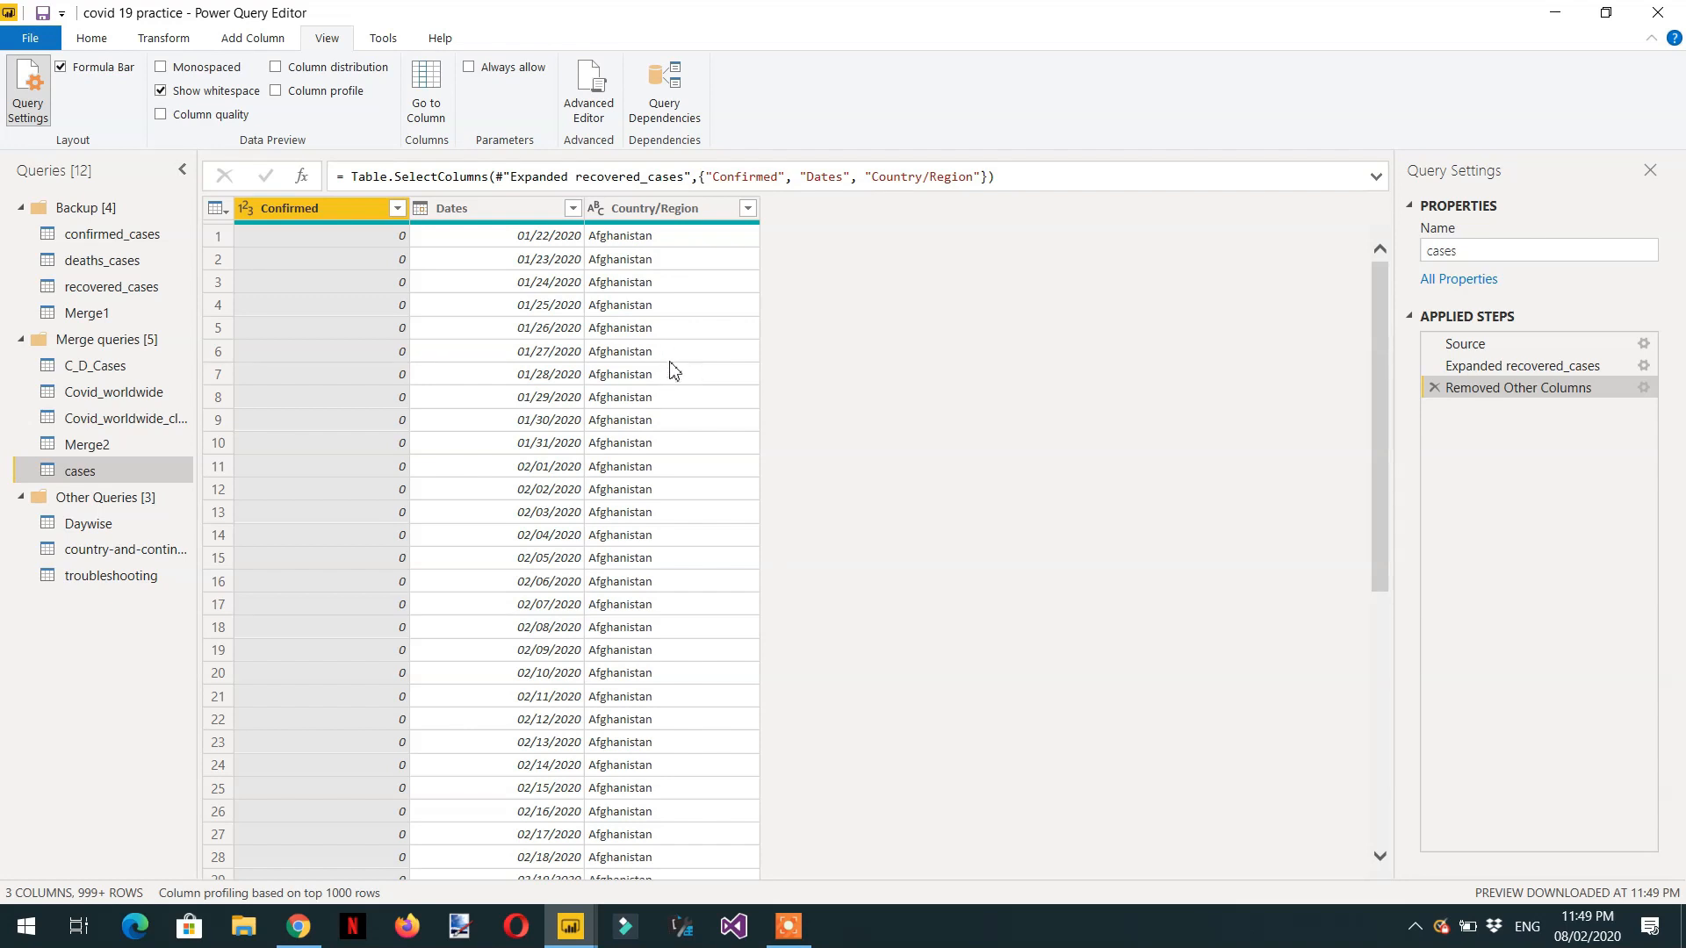
Load the full Country/Region value list, search it for "us" and filter the table to US only.
left_click(724, 212)
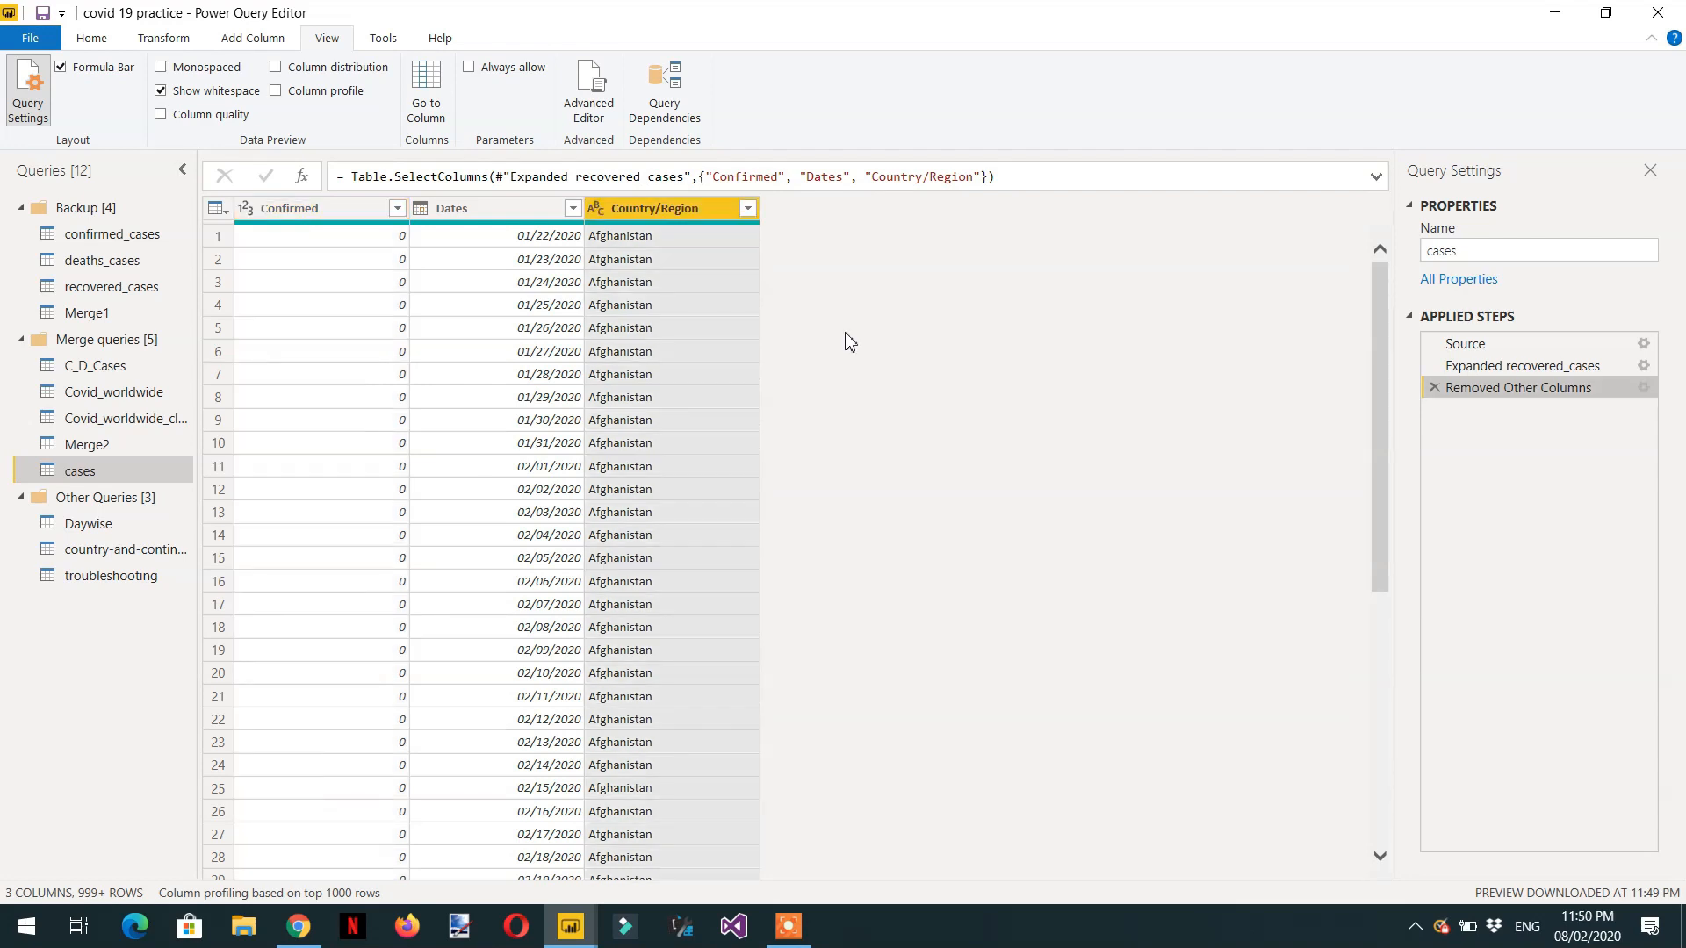
left_click(747, 208)
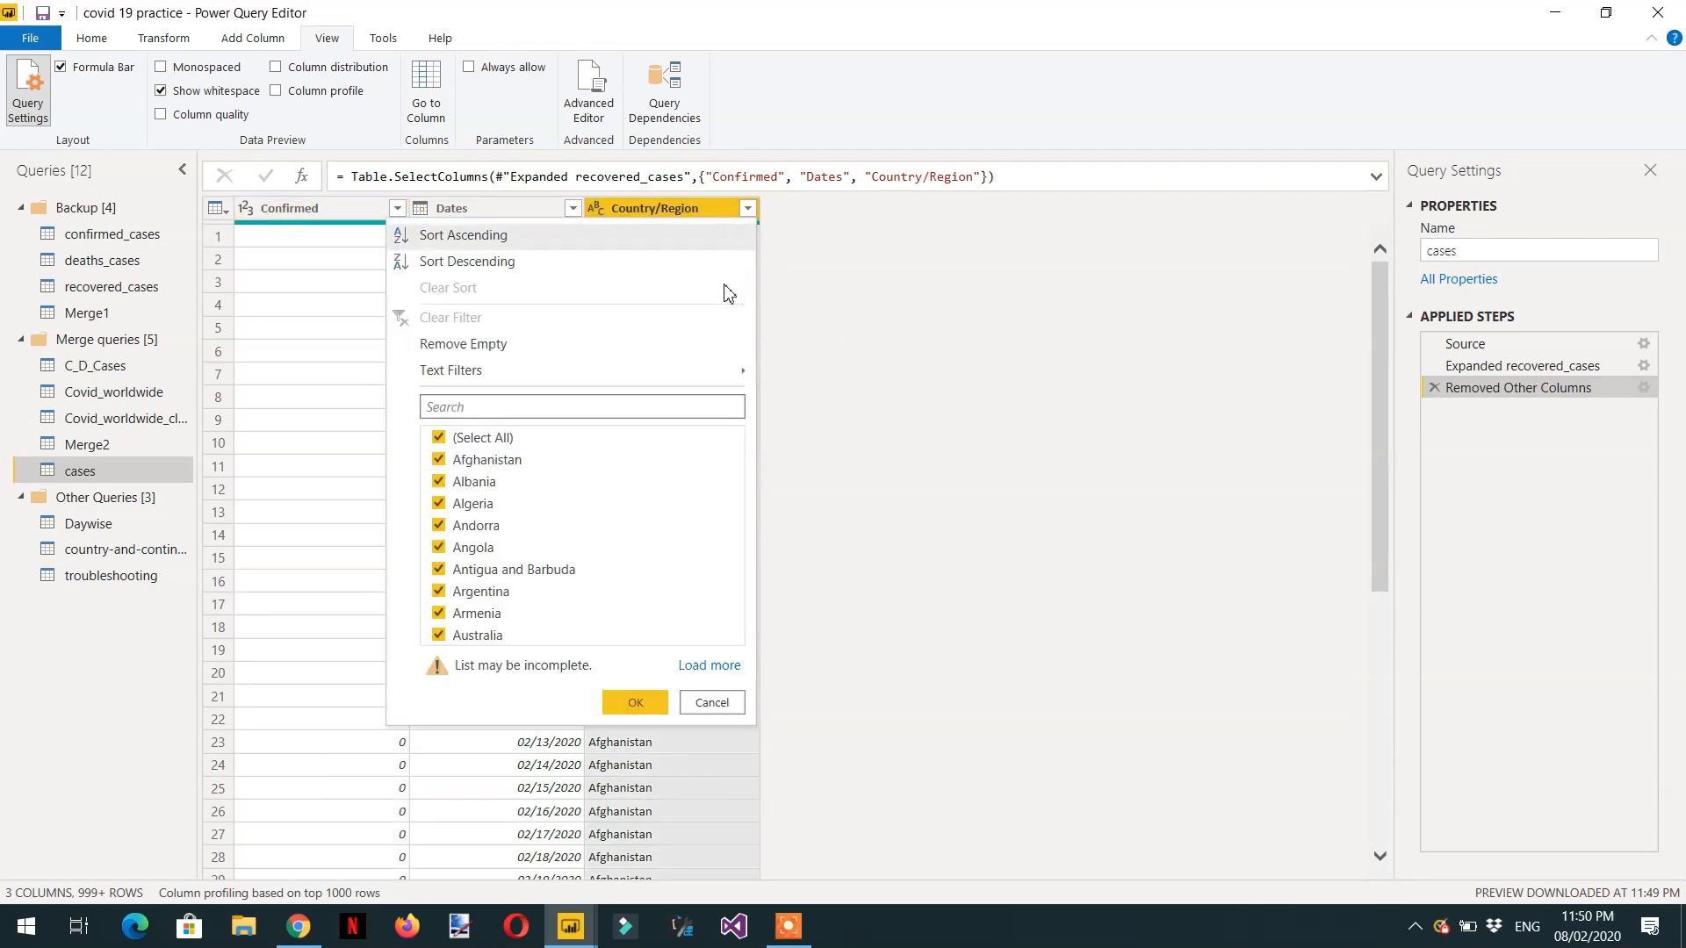
left_click(725, 668)
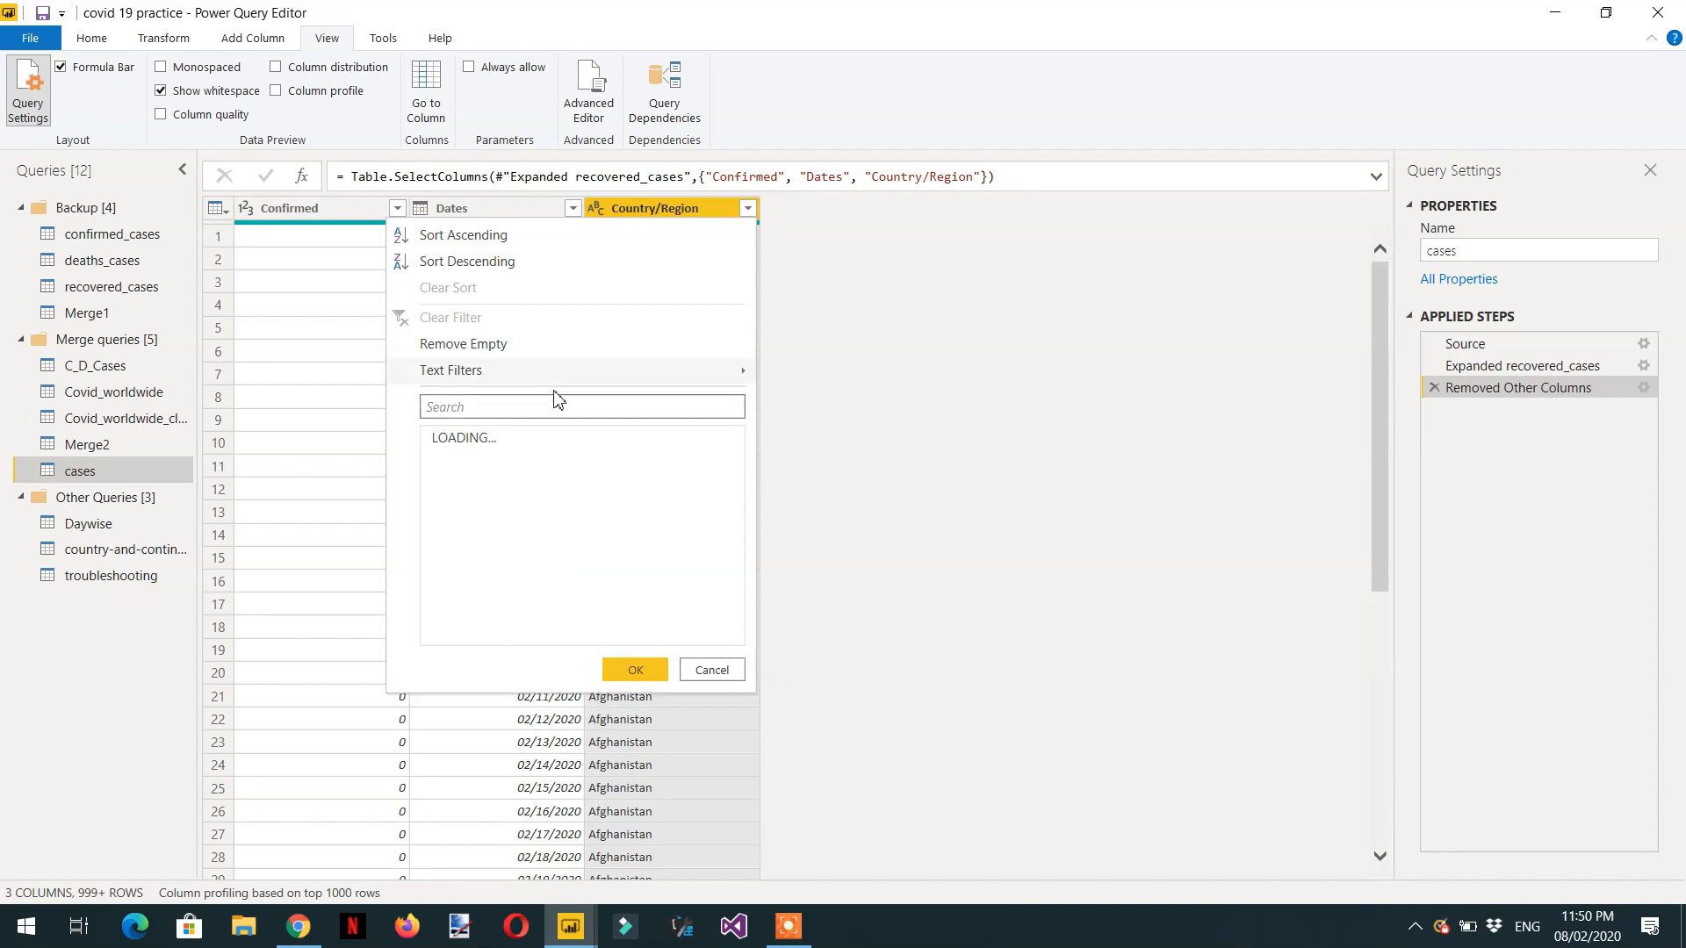
left_click(536, 409)
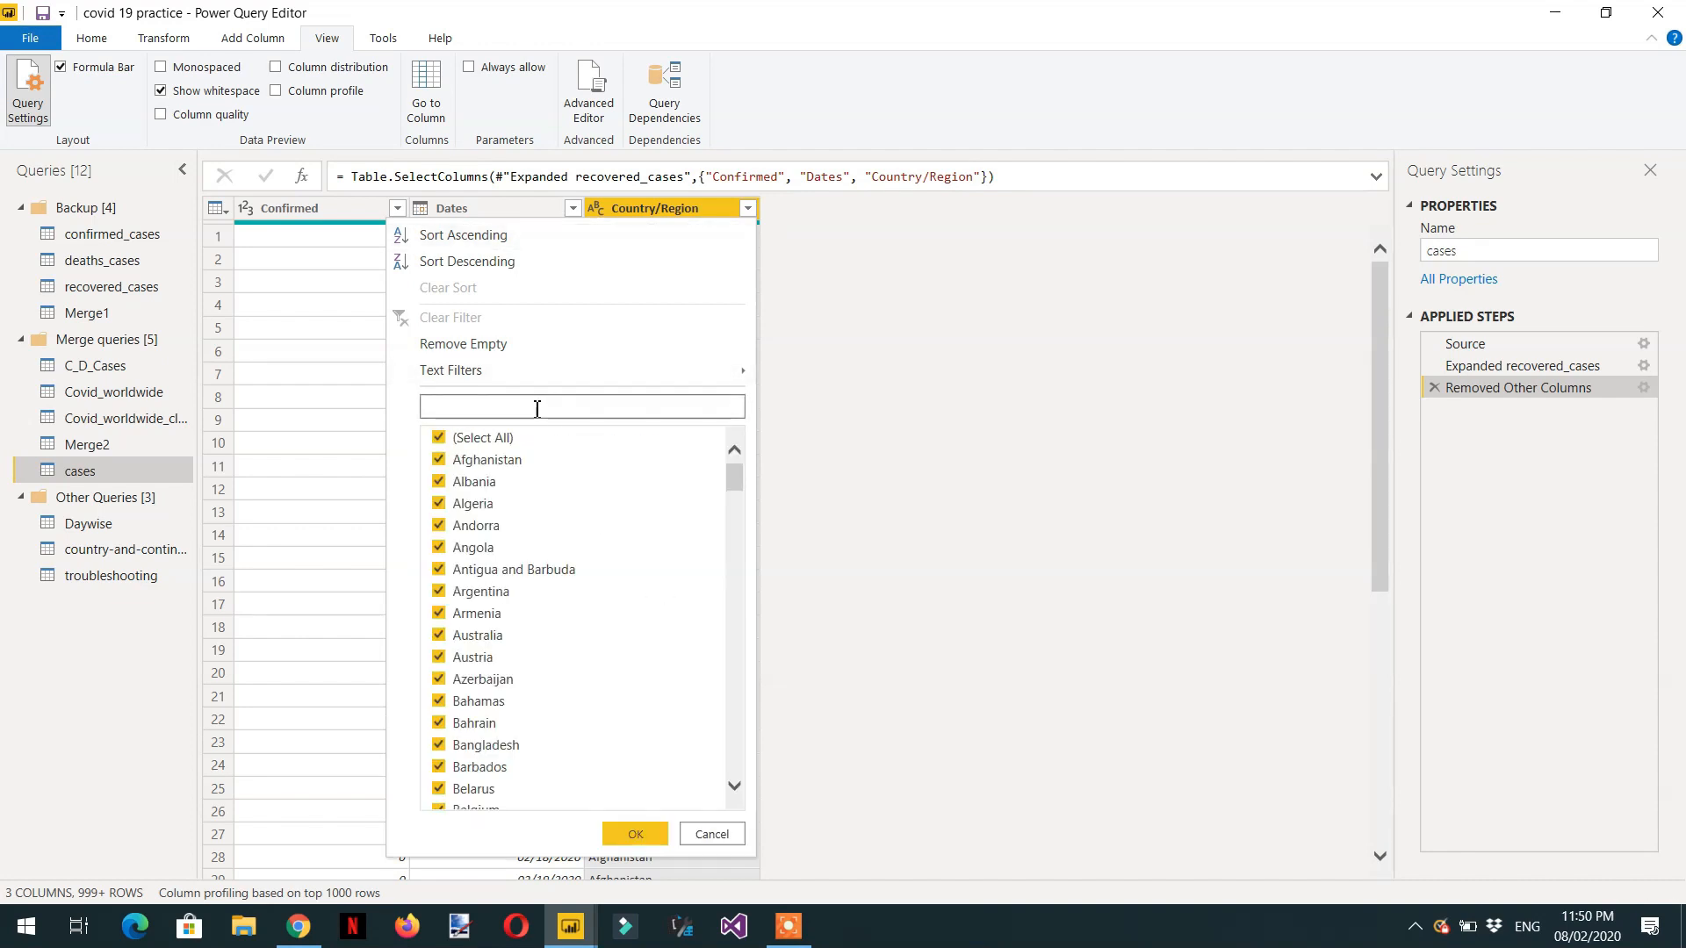
type("us")
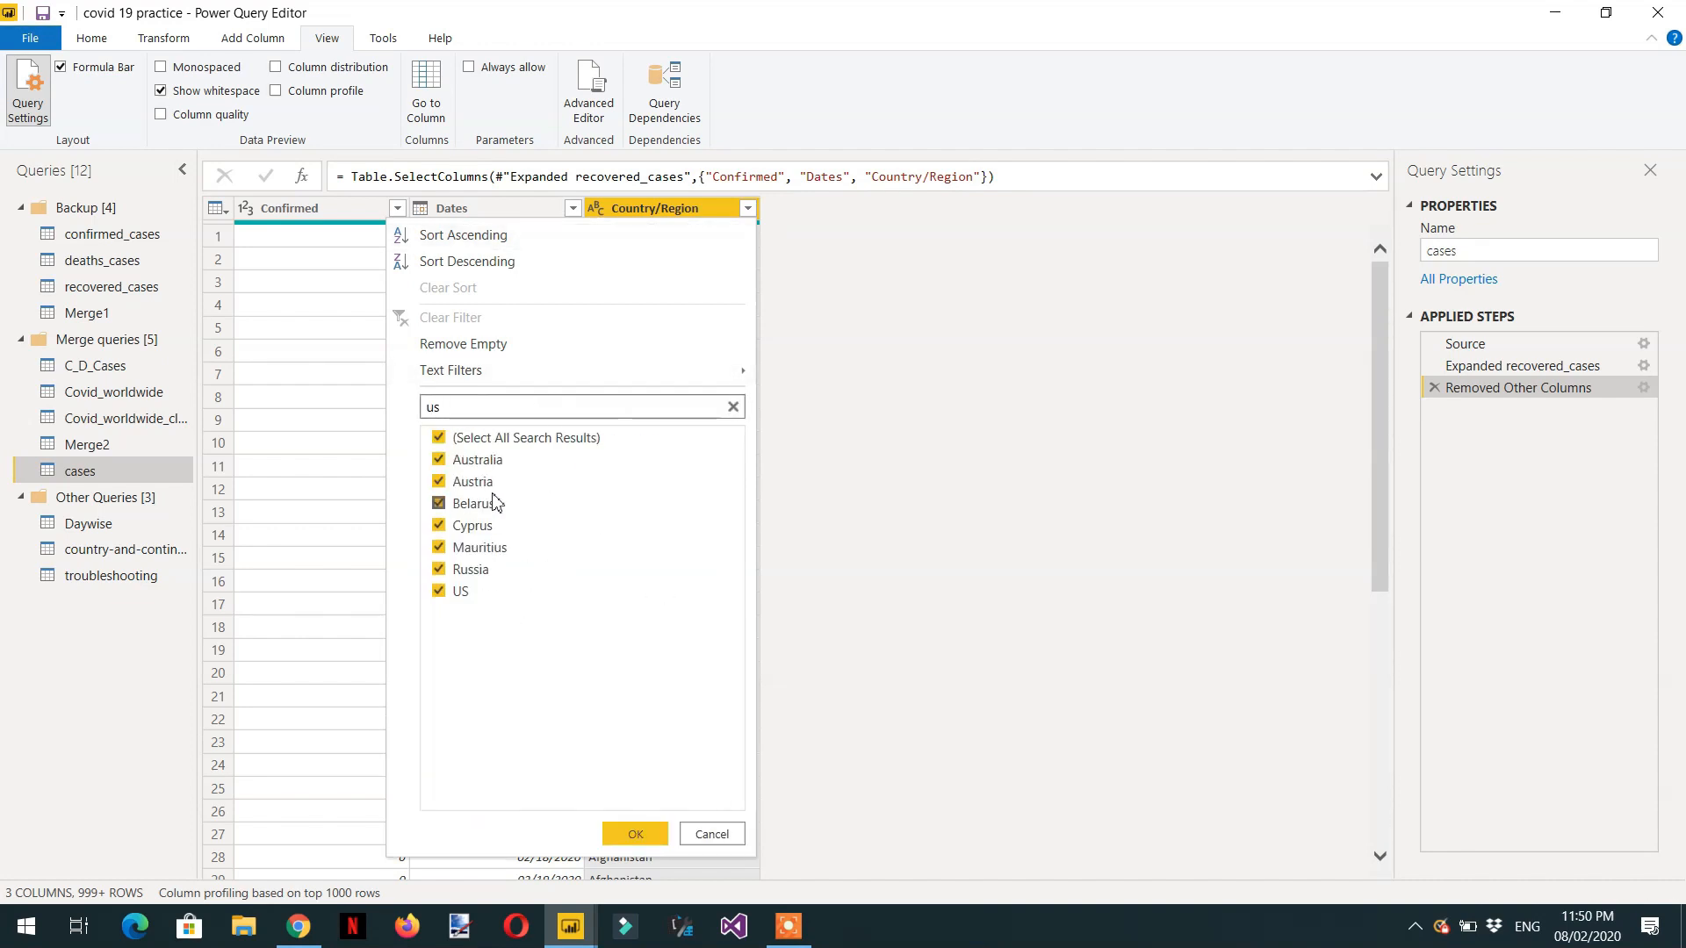
left_click(489, 438)
left_click(460, 593)
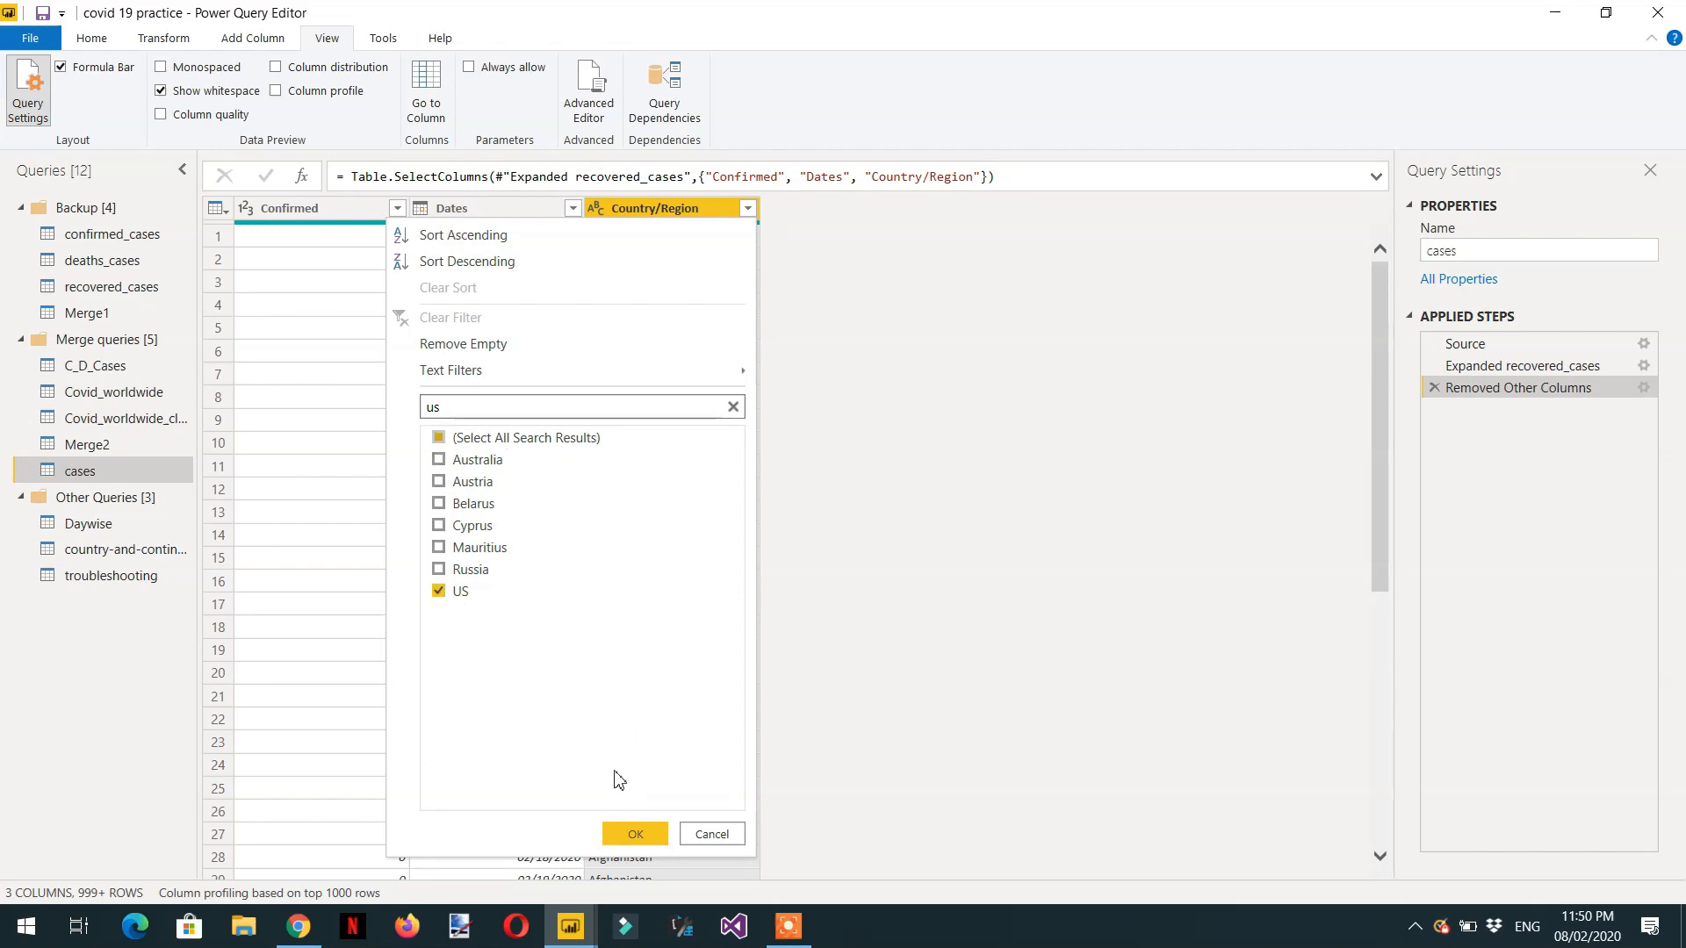
left_click(636, 834)
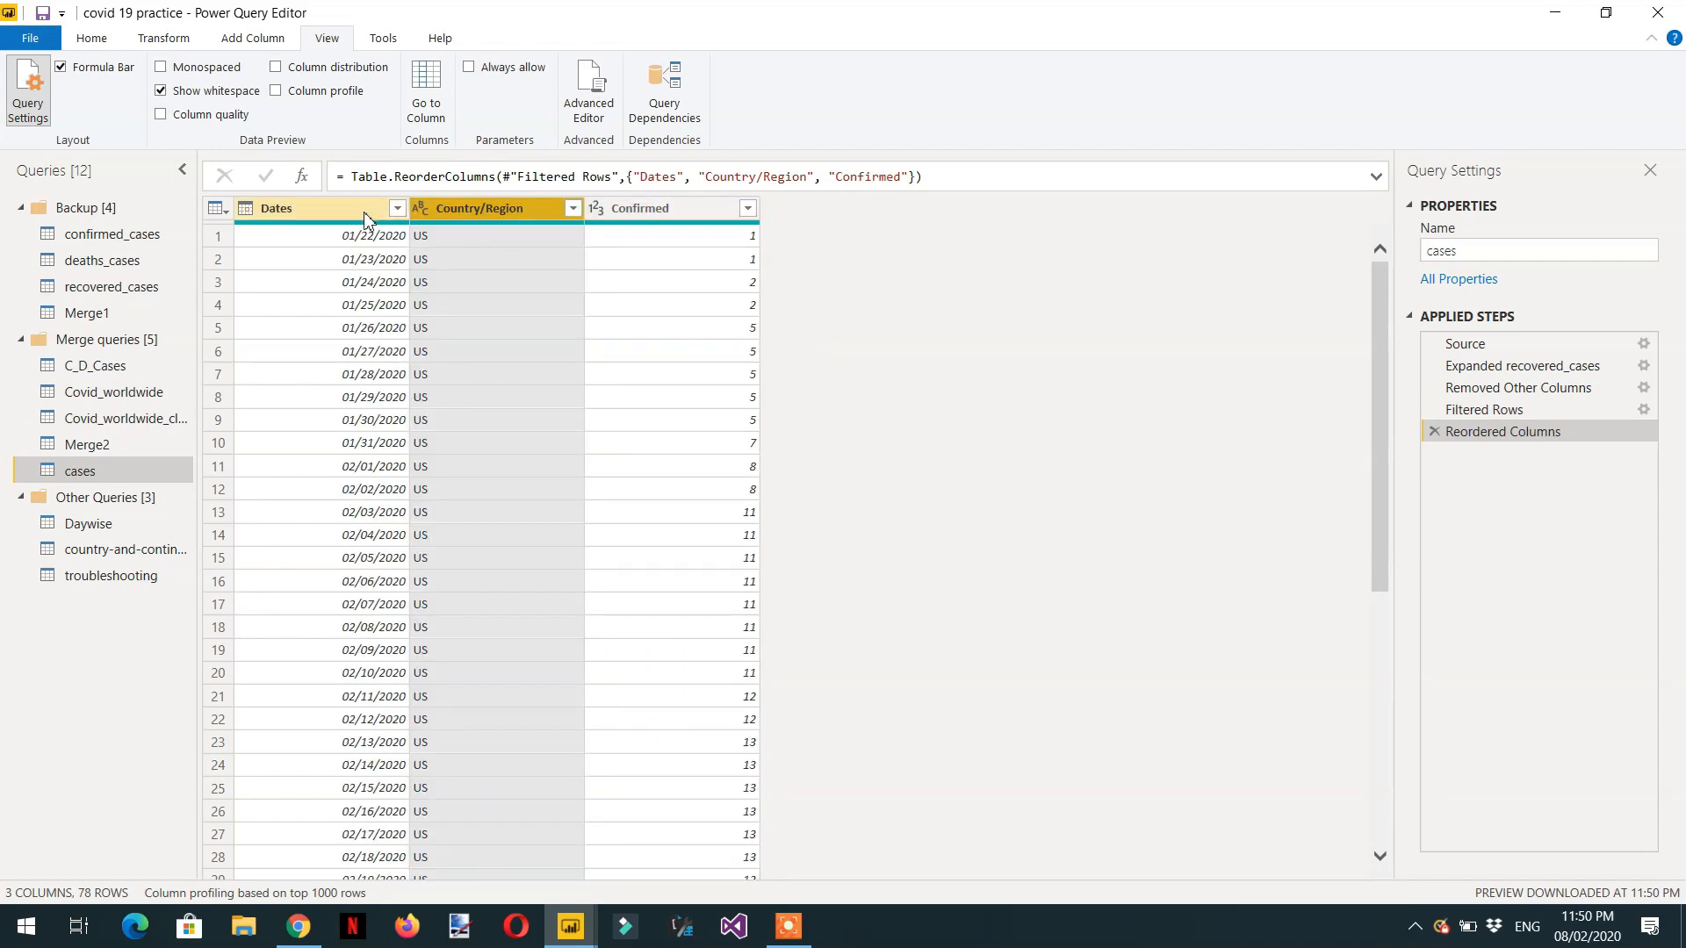
Move the Dates column between Country/Region and Confirmed, and look through the daily rows.
left_click_drag(351, 213, 590, 255)
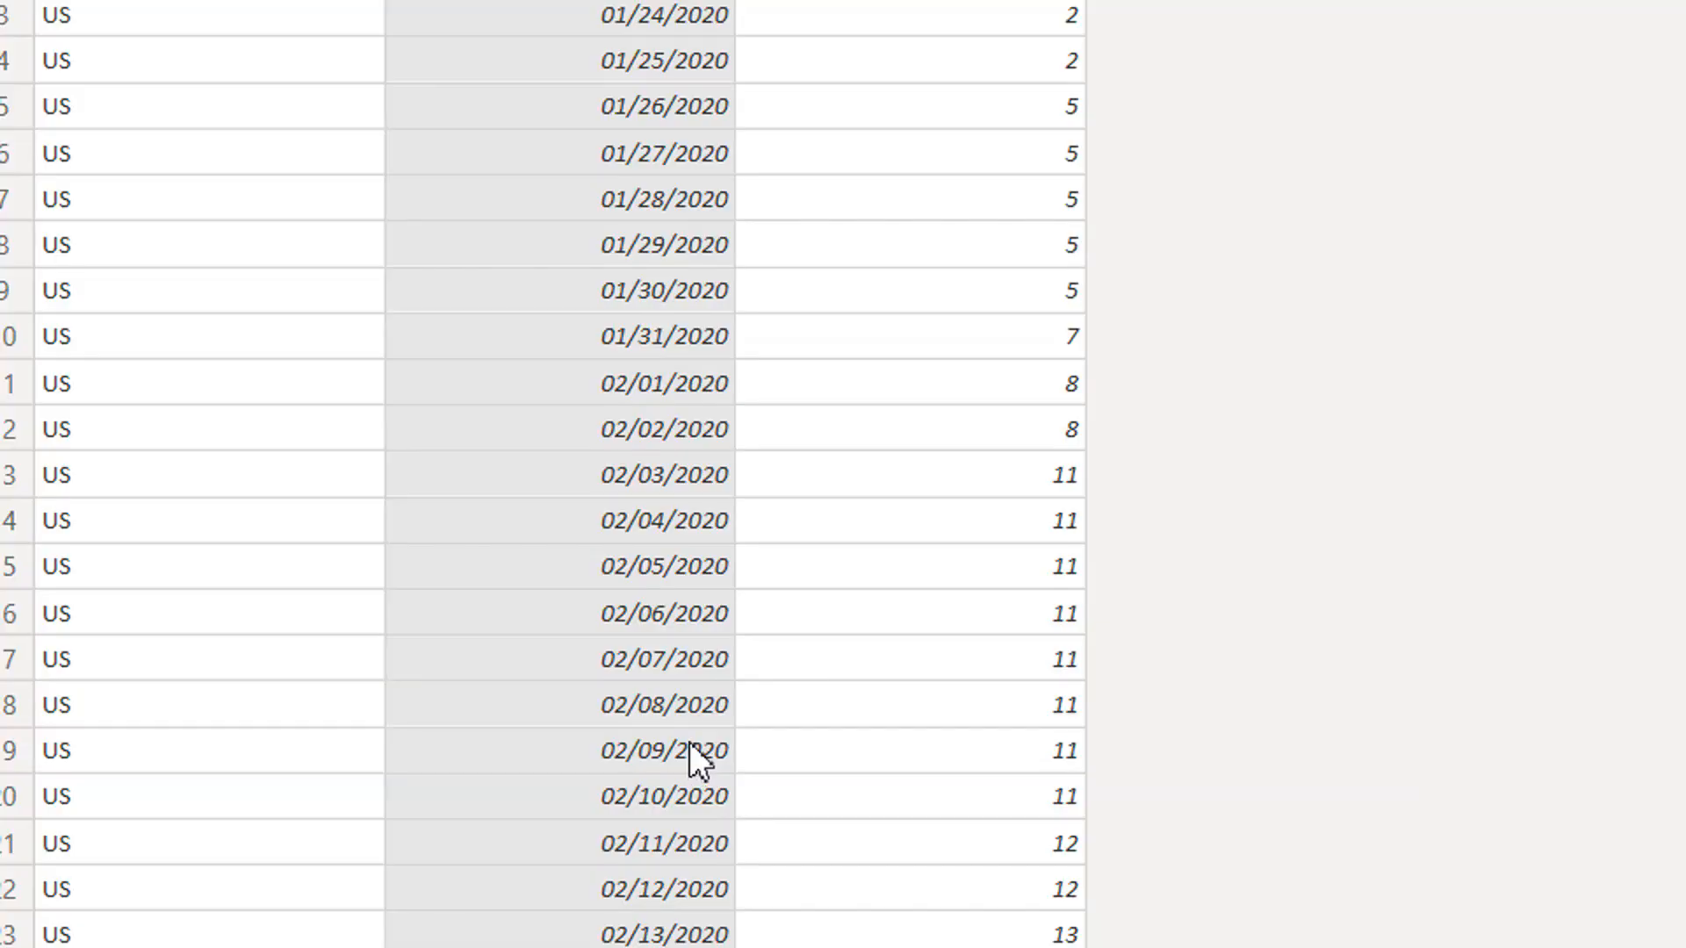
scroll(688, 751, "down", 7)
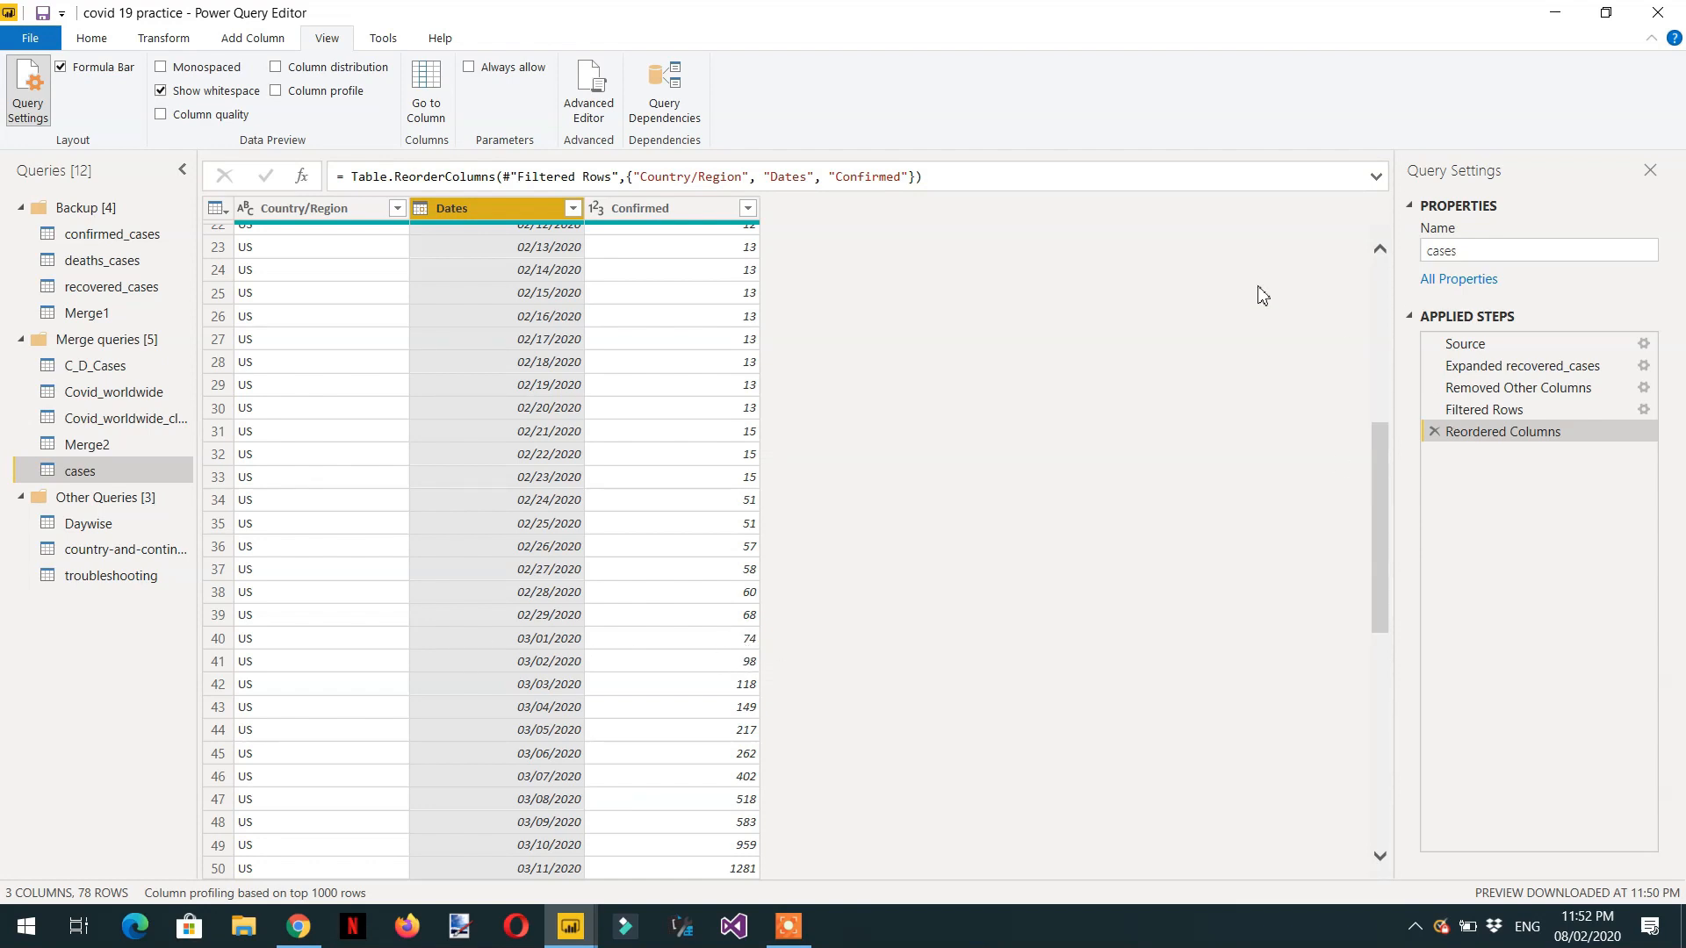
Add a new query step with the formula = #"Reordered Columns"{40} to return a single row.
left_click(300, 179)
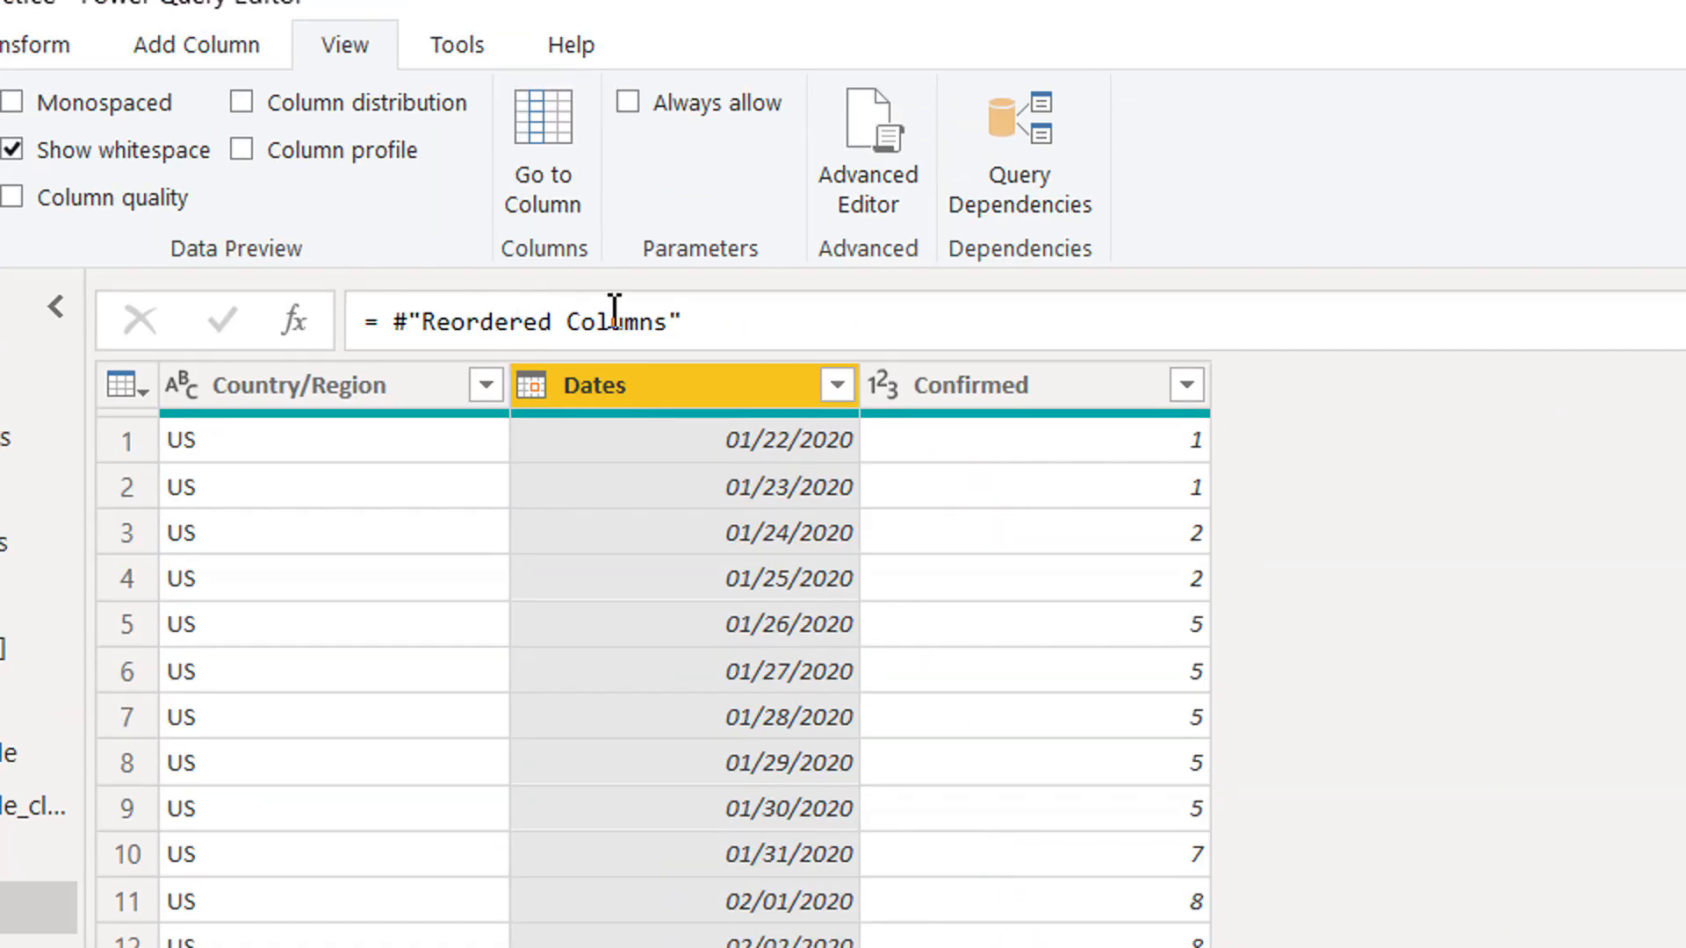
left_click(699, 330)
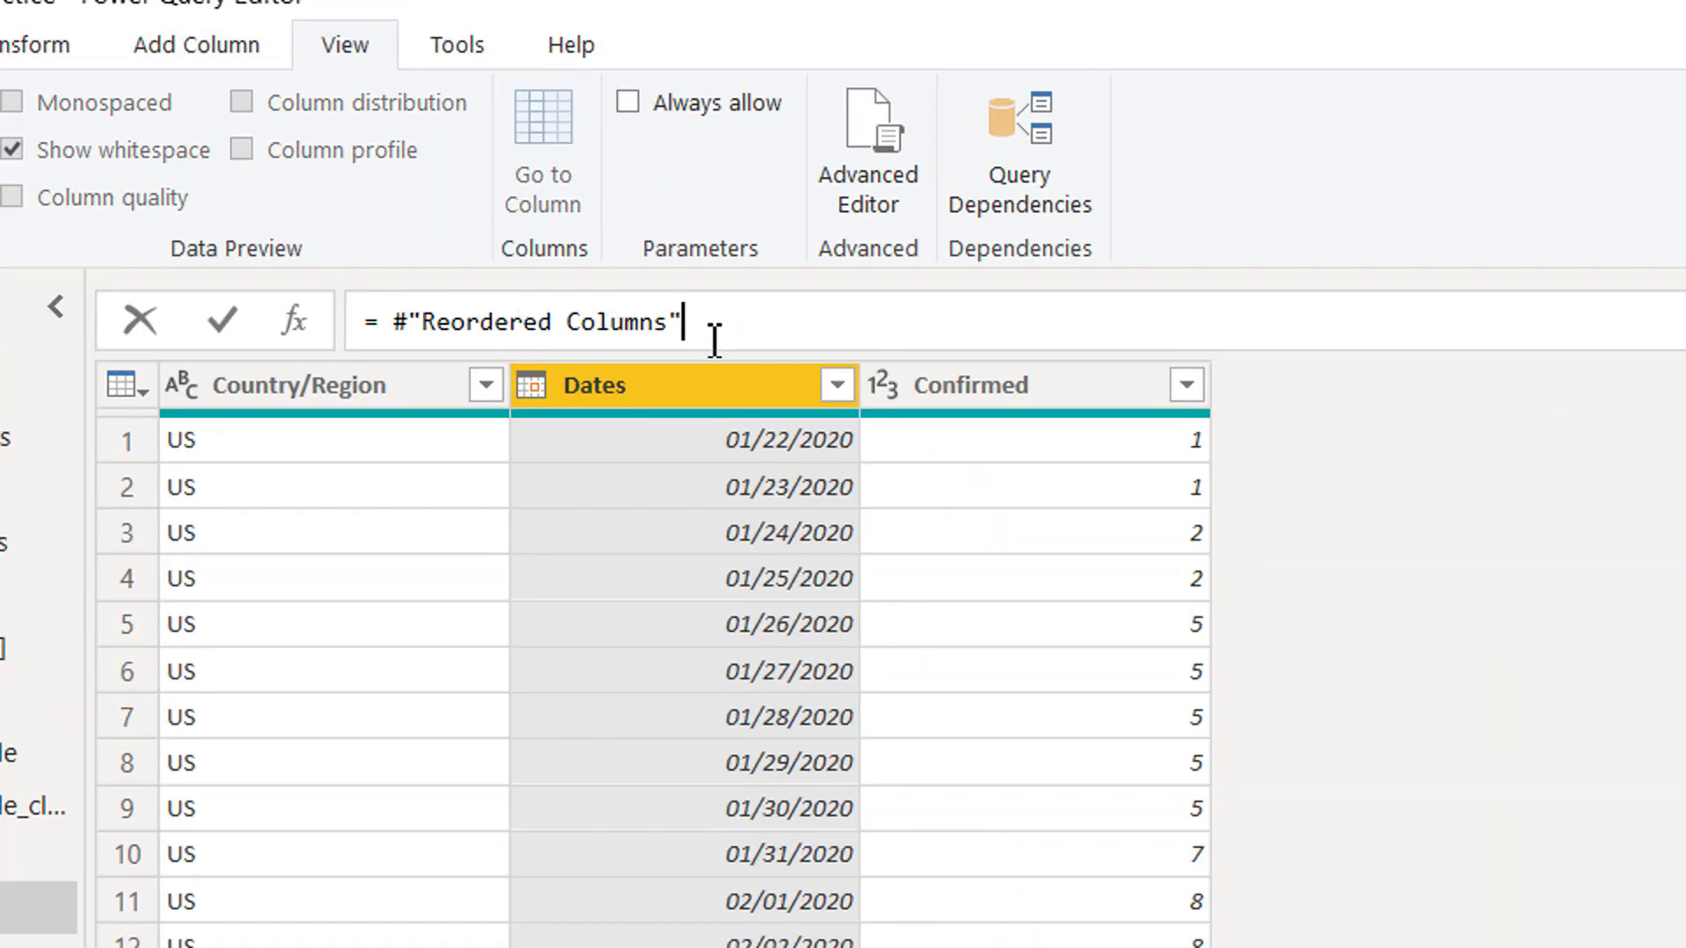
type("{40")
key("Return")
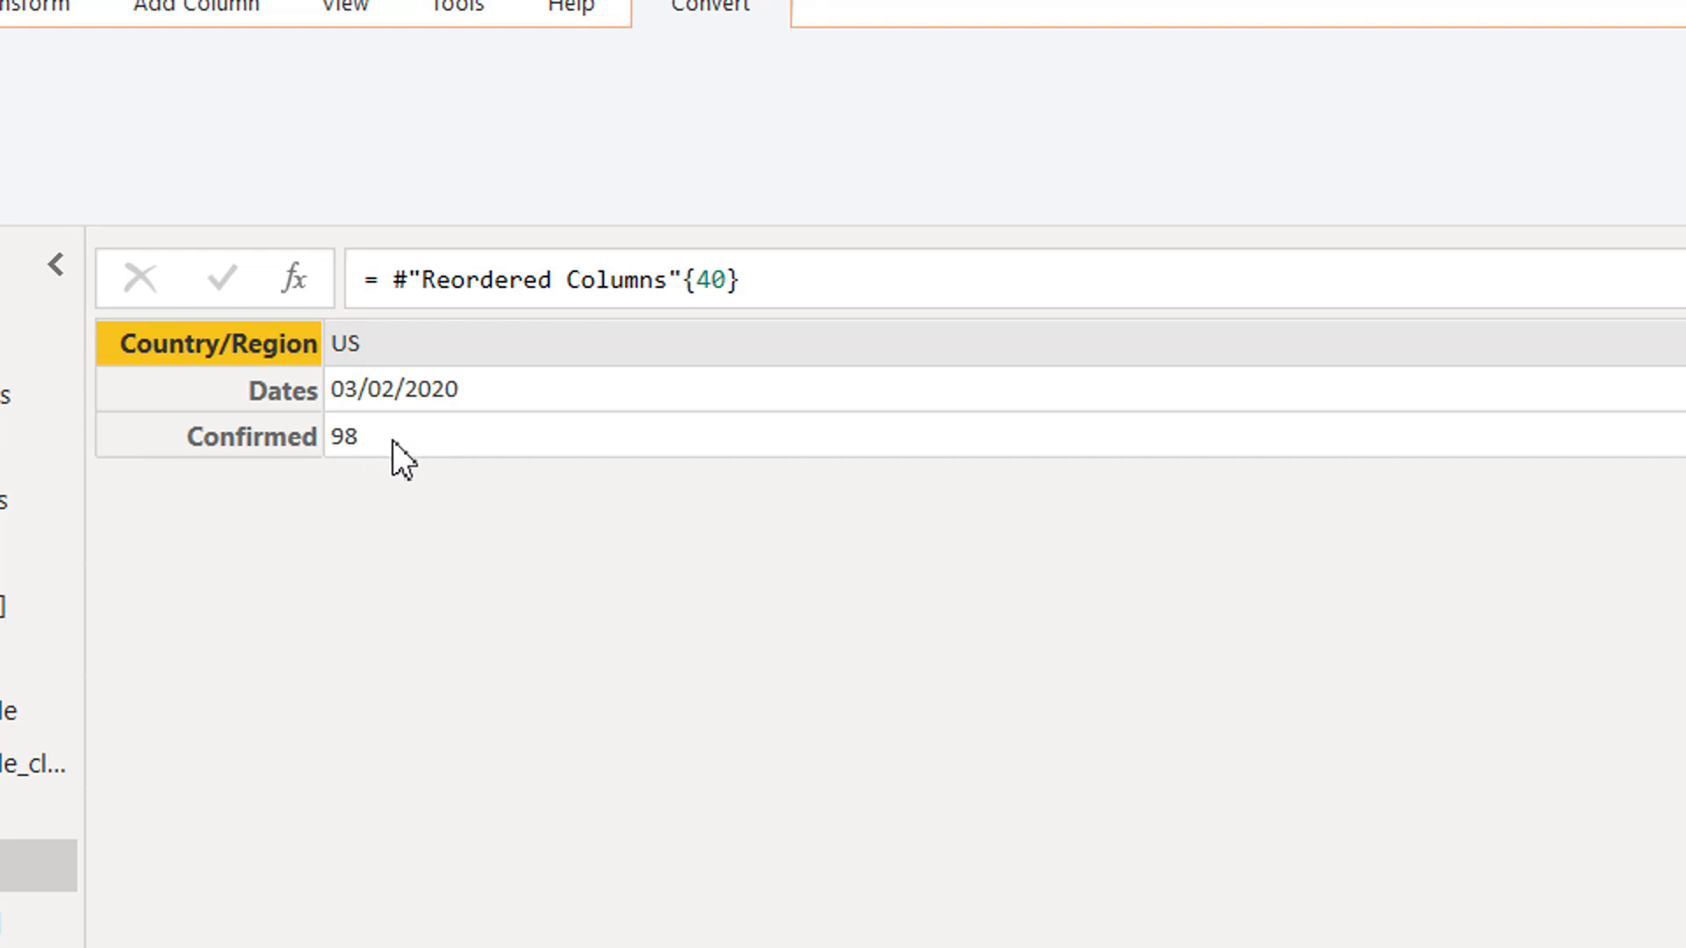
Extend the step's formula to = #"Reordered Columns"{40}[Confirmed] to return only that row's Confirmed value.
left_click(778, 292)
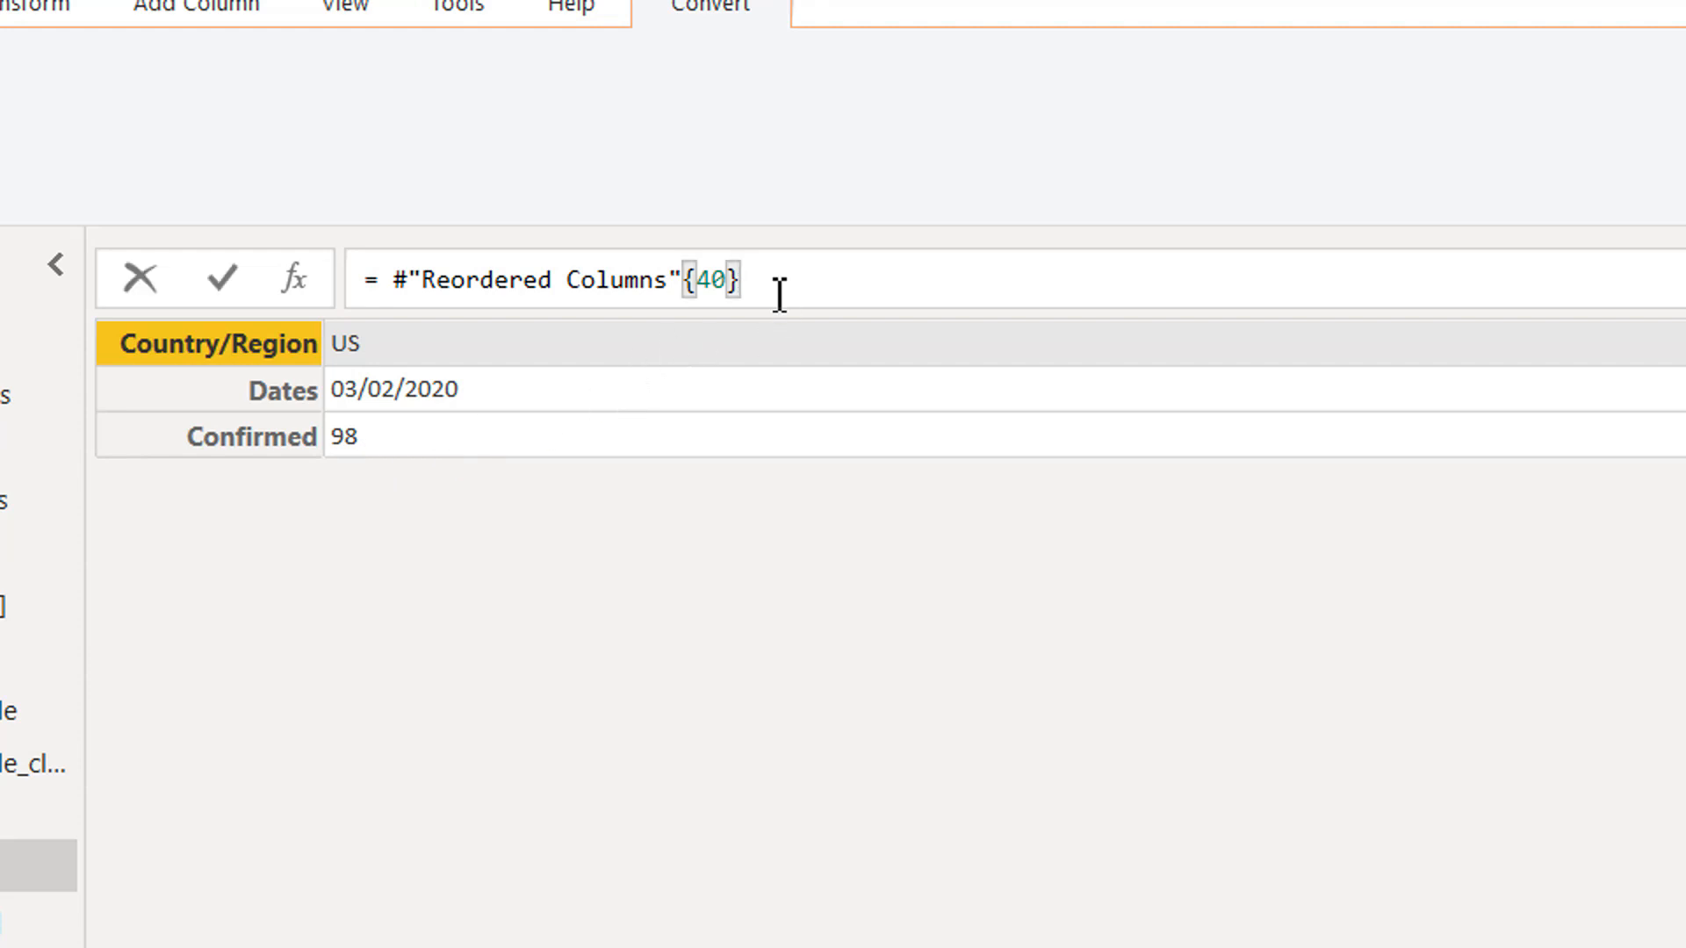
type("[C")
type("onfimr")
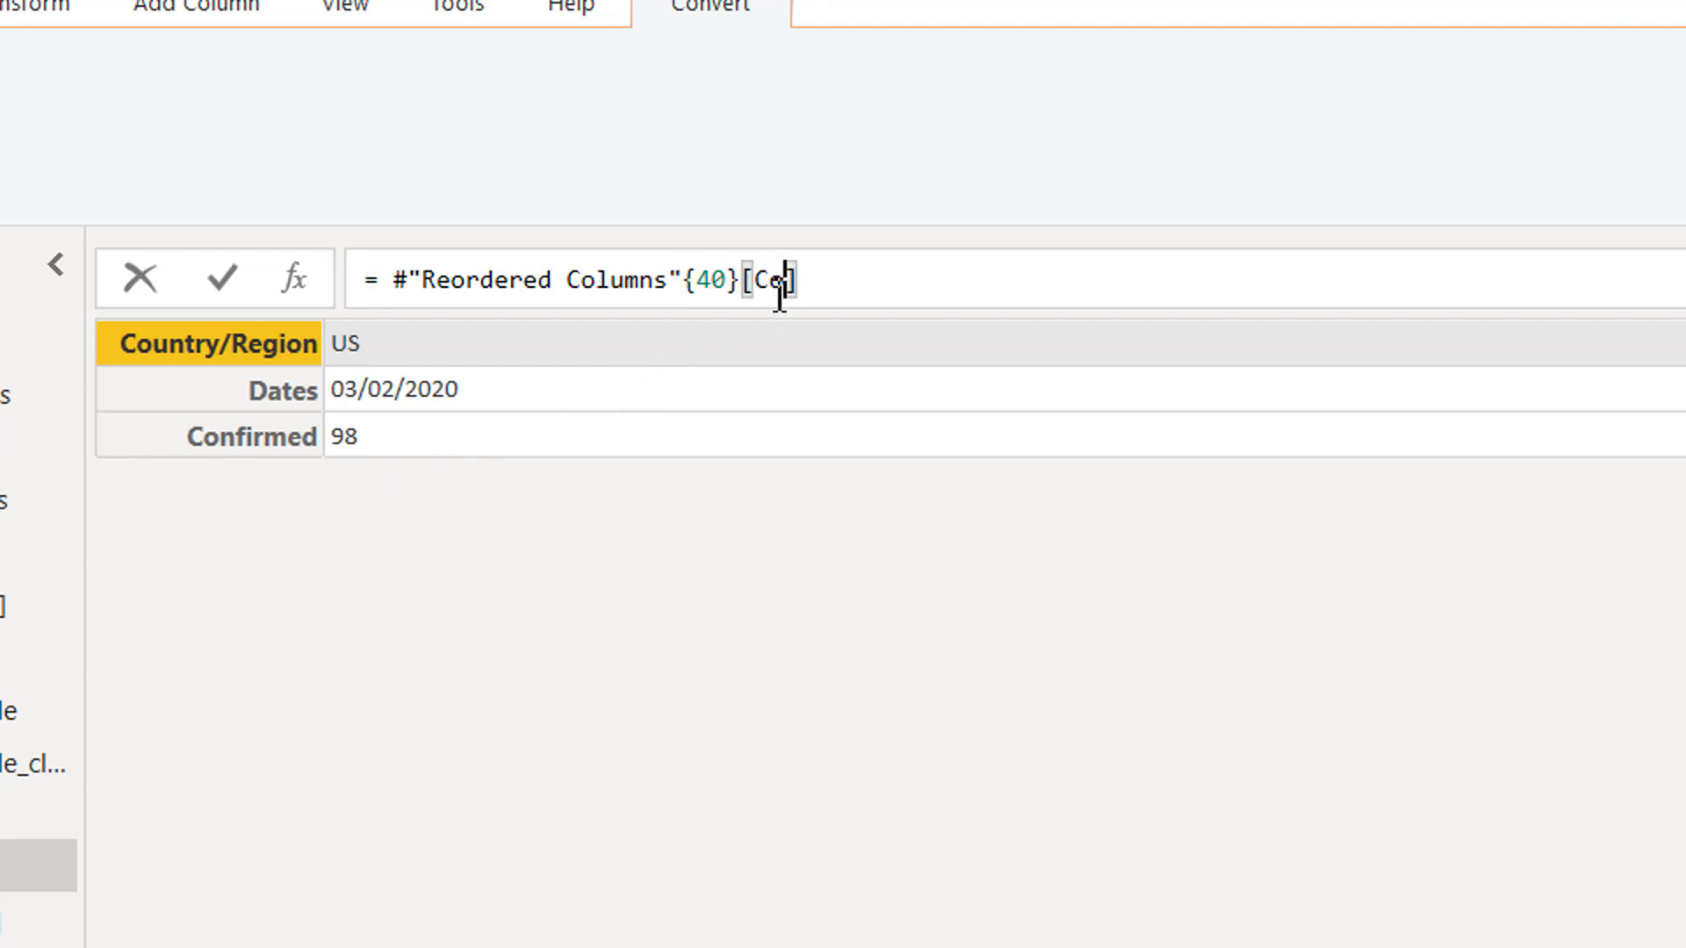
type("ed")
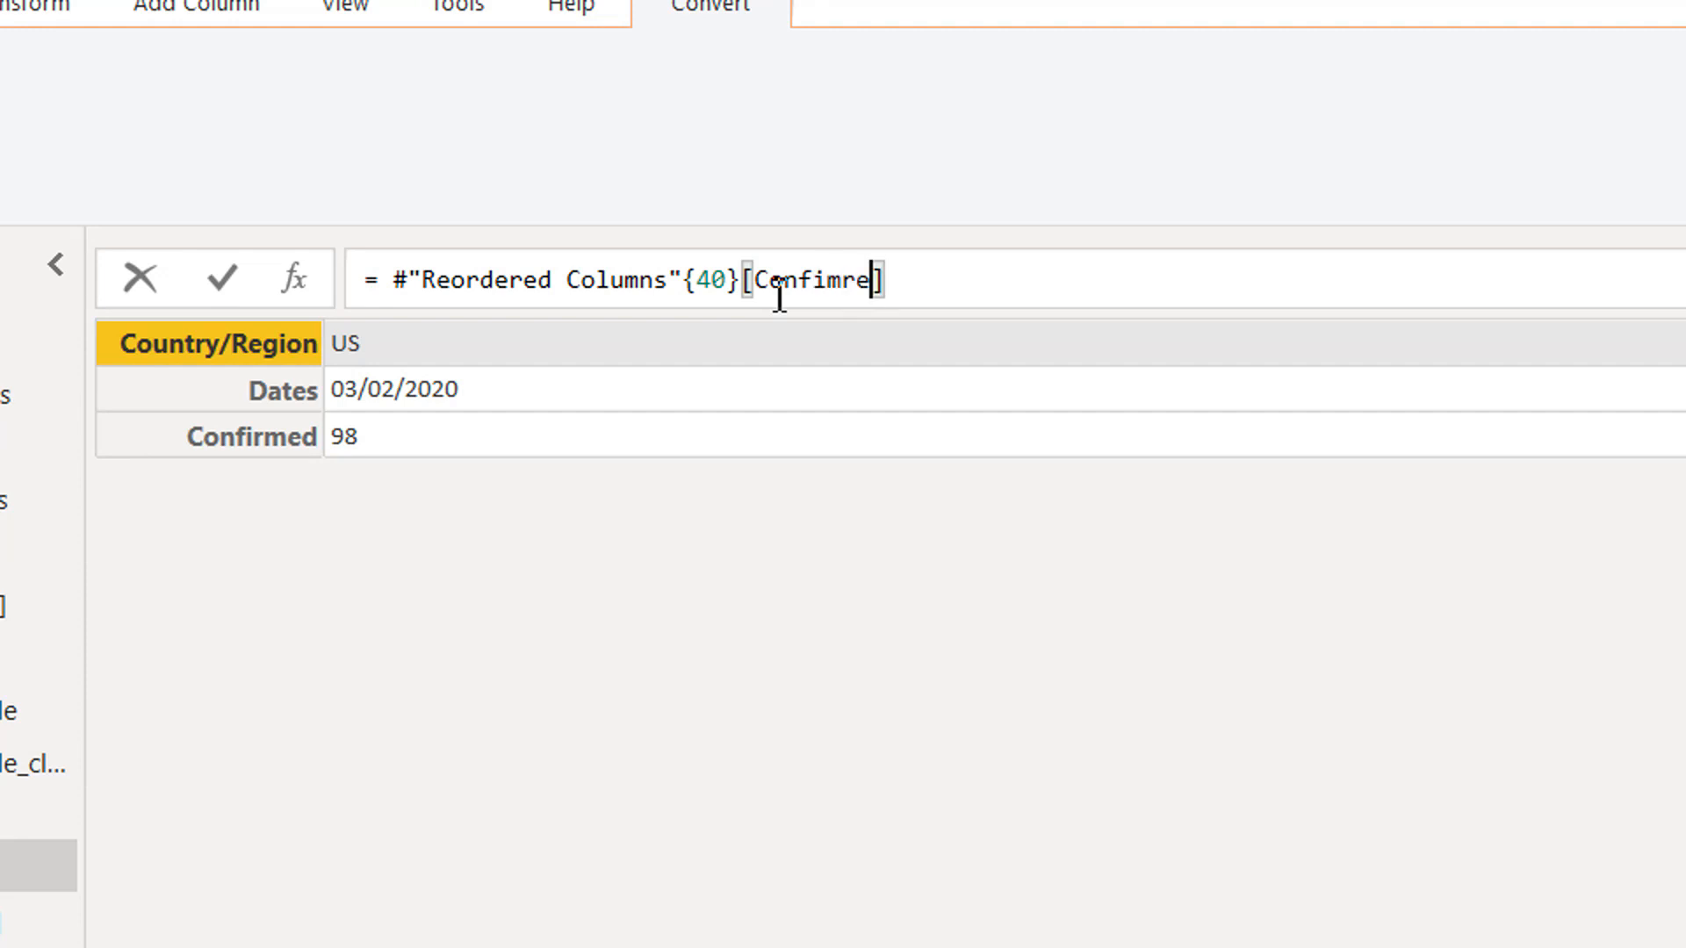
key("BackSpace")
type("rmed")
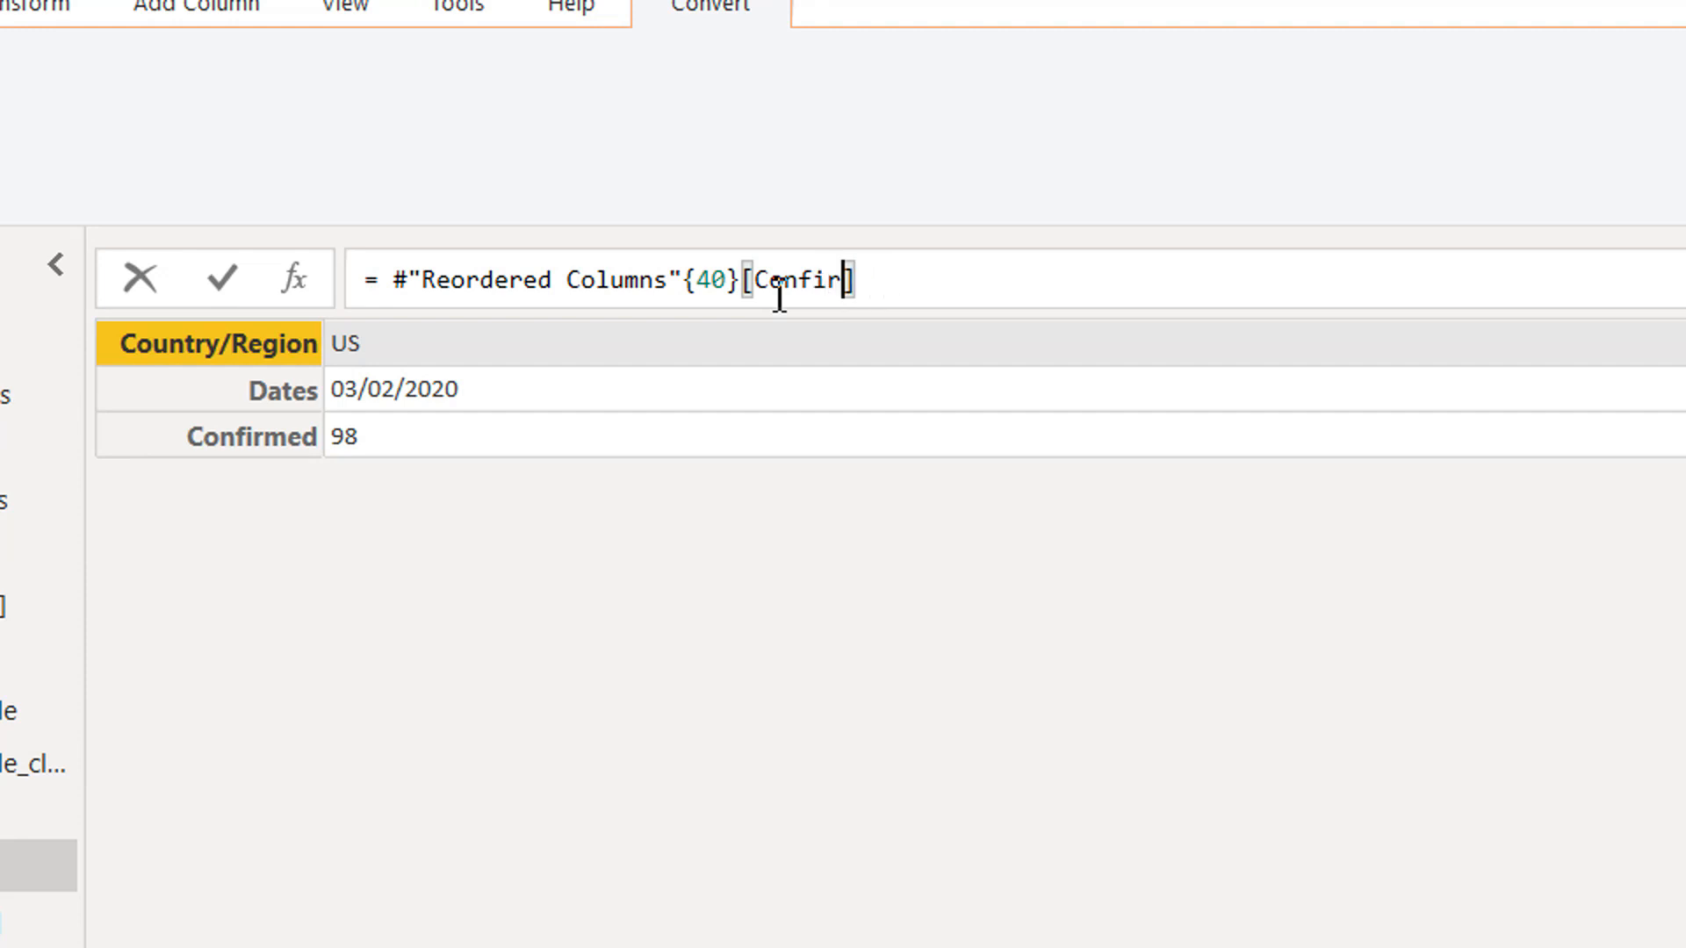
key("Return")
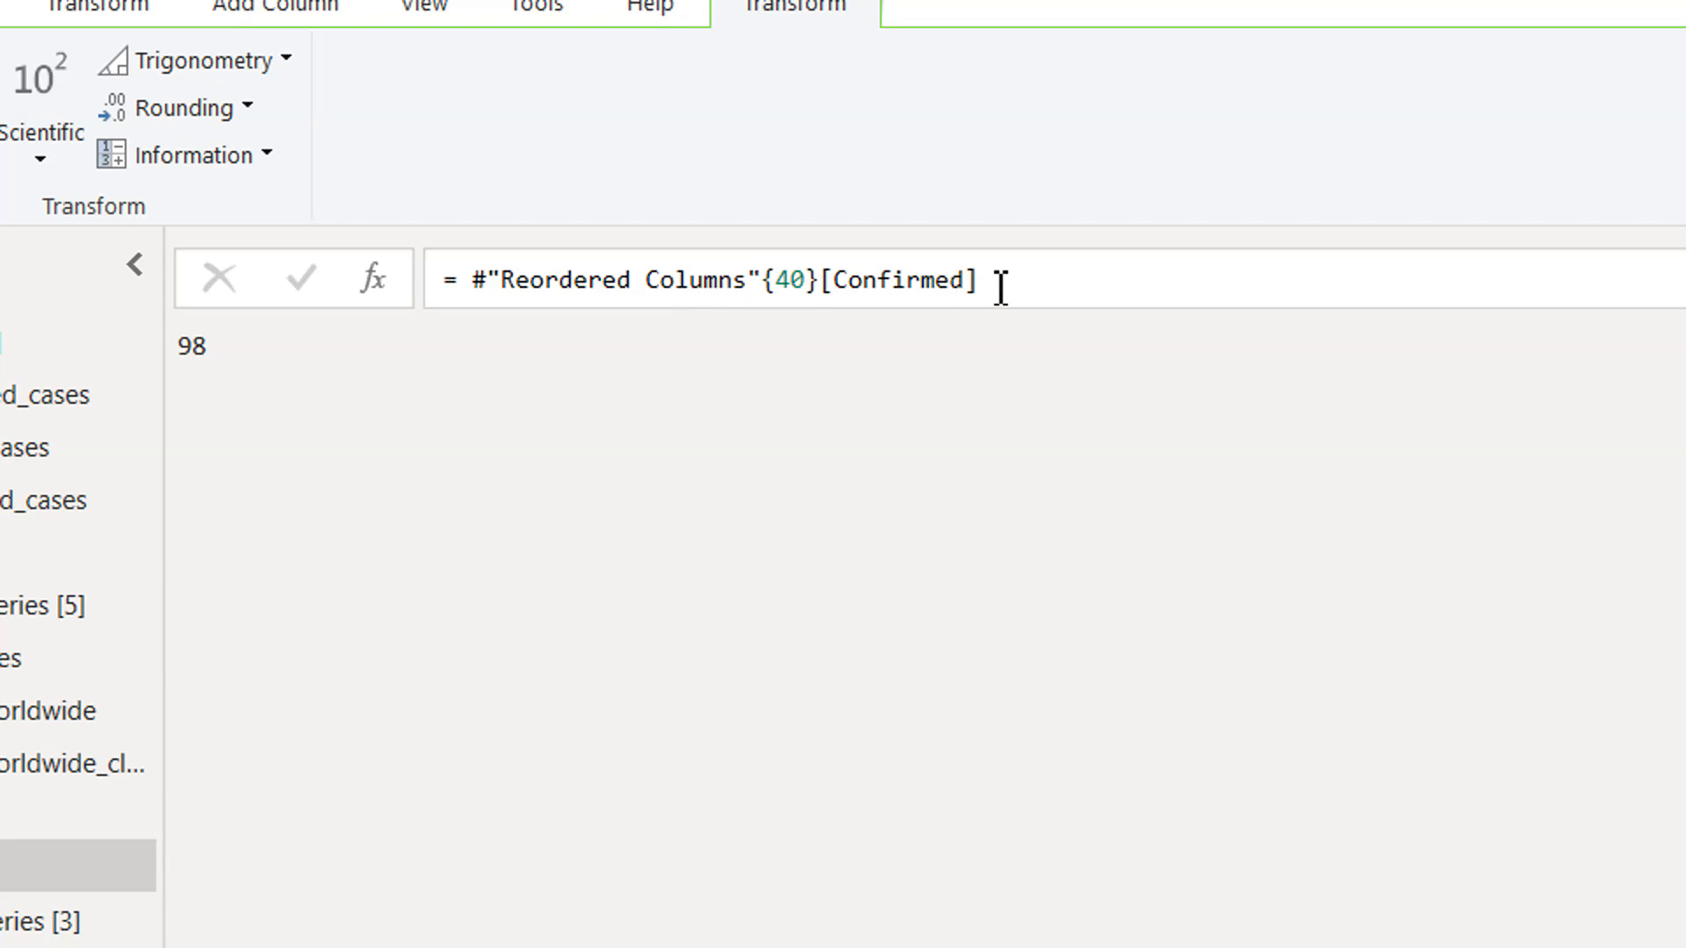
Copy the expression #"Reordered Columns"{40}[Confirmed] from the formula and delete the Custom1 step.
left_click_drag(1008, 281, 466, 285)
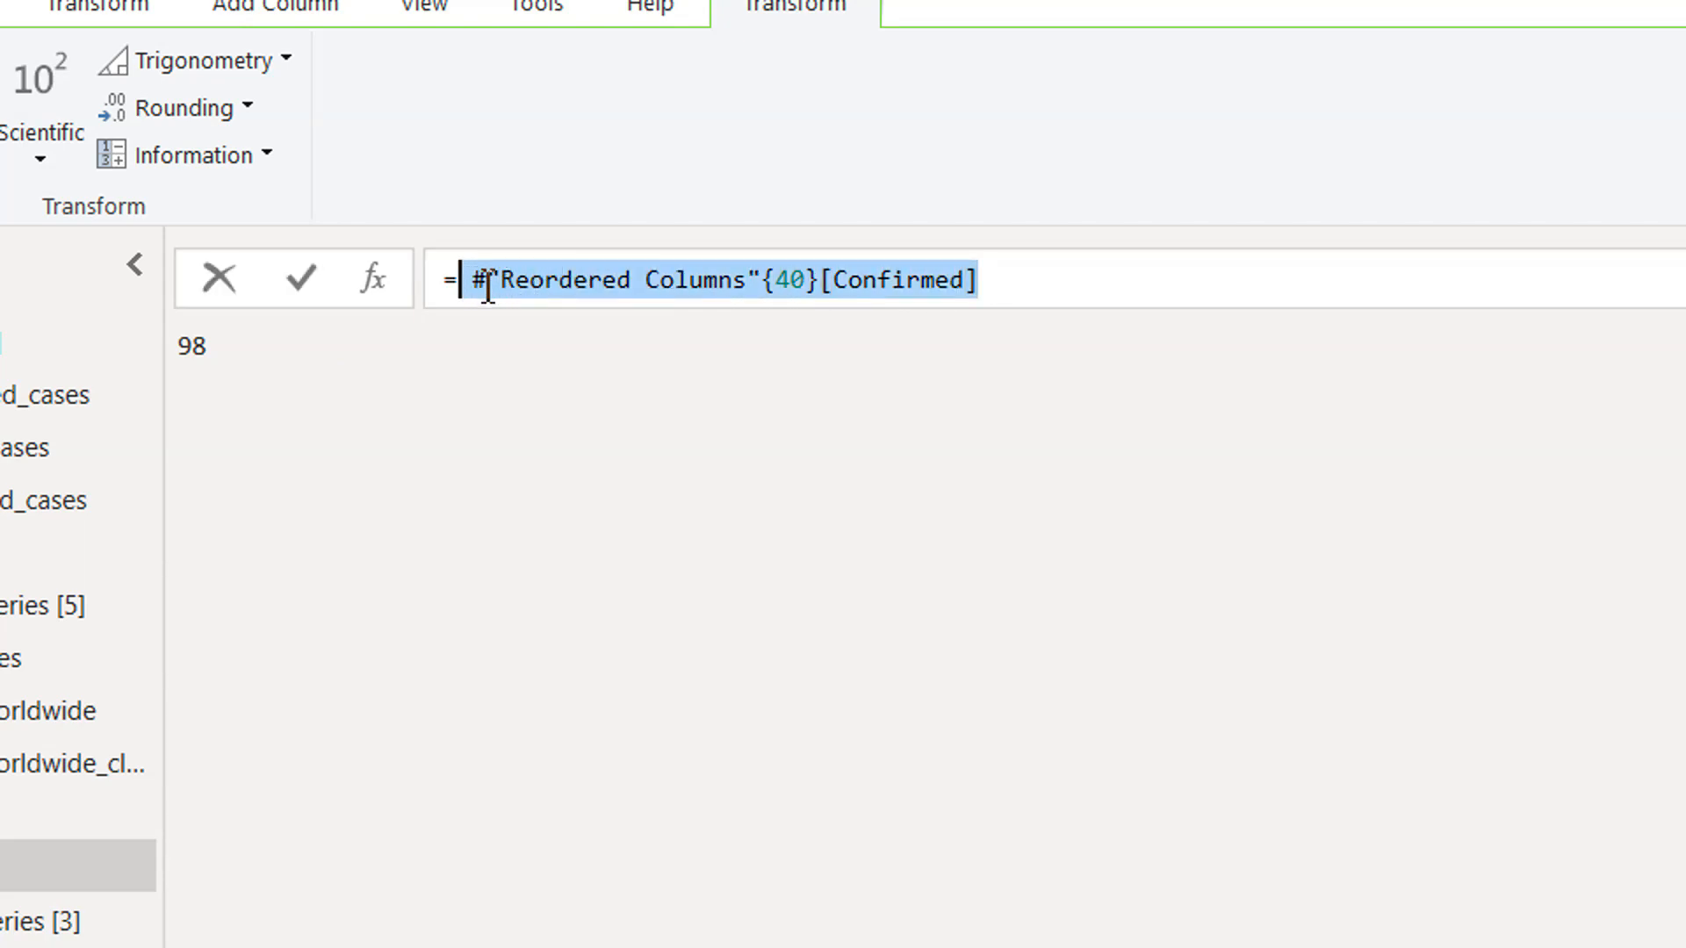
right_click(508, 286)
left_click(580, 378)
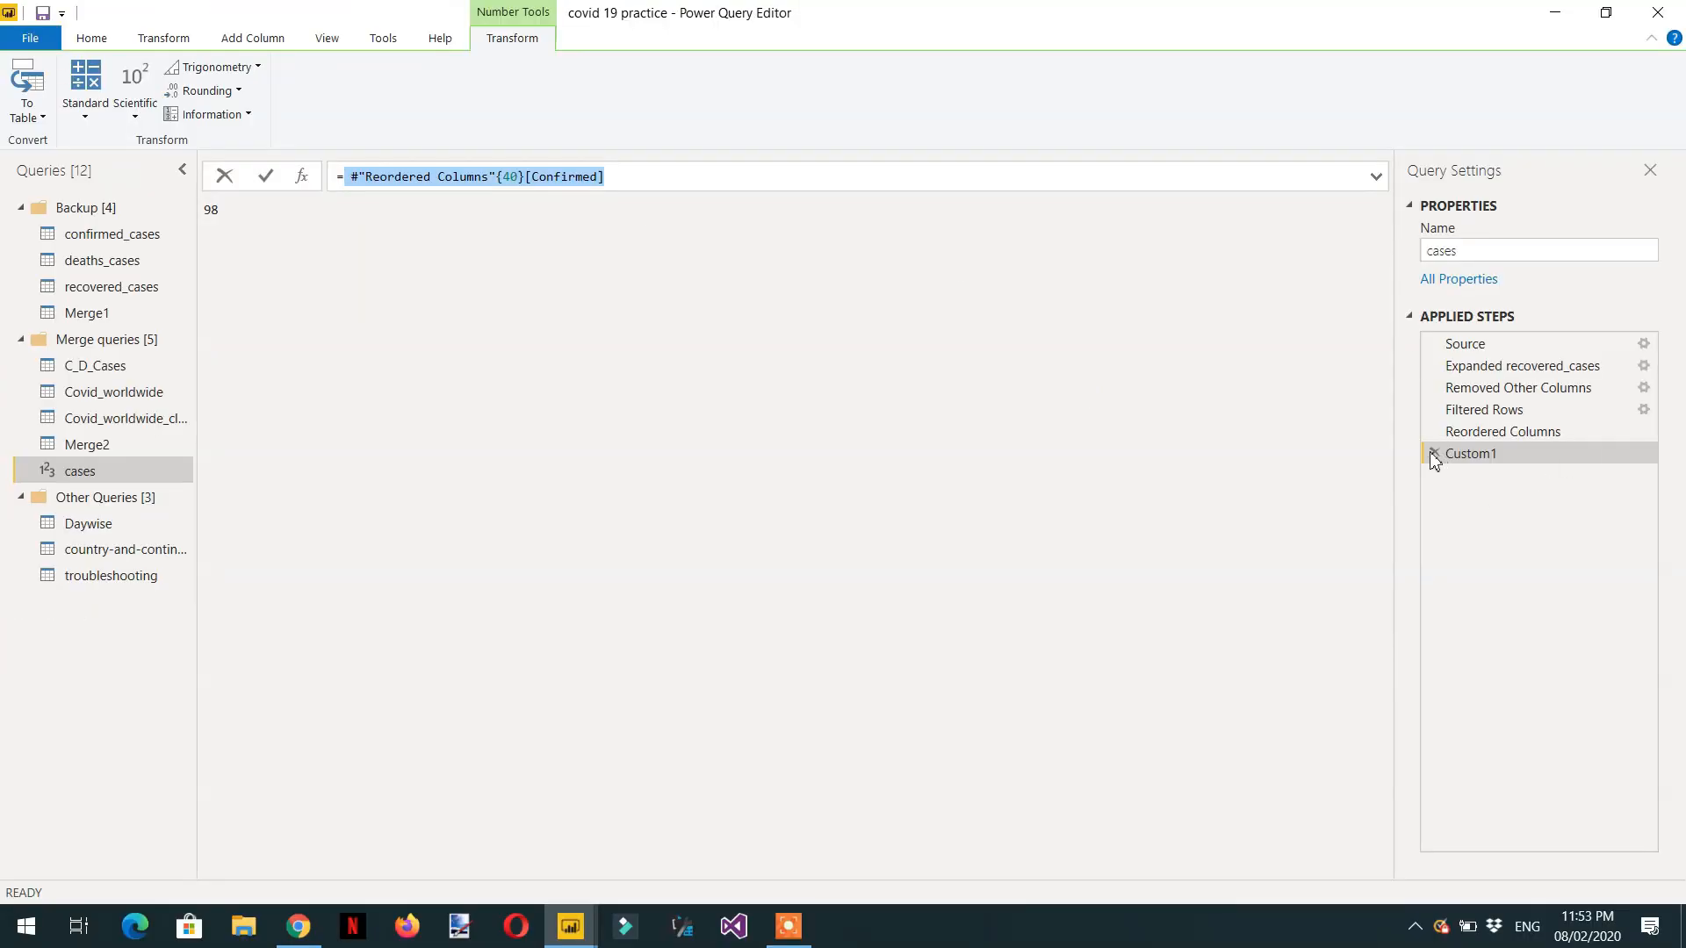
left_click(1434, 453)
left_click(1439, 453)
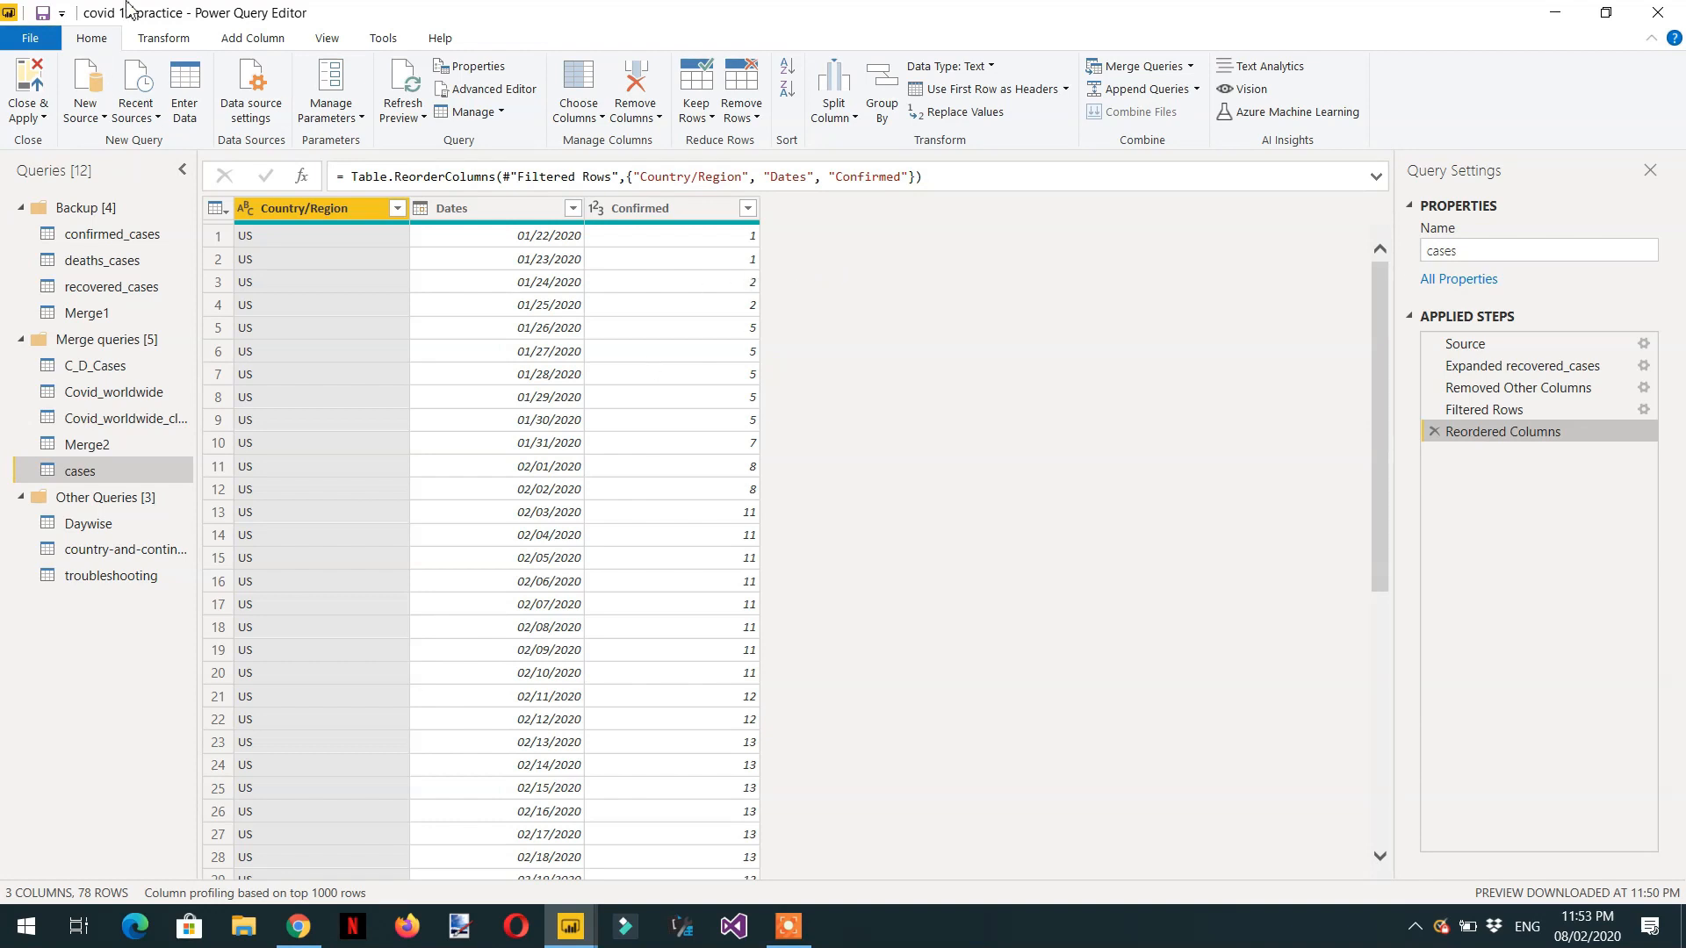
Add a custom column named Custom with the copied formula #"Reordered Columns"{40}[Confirmed], and inspect the row index in its formula.
left_click(255, 40)
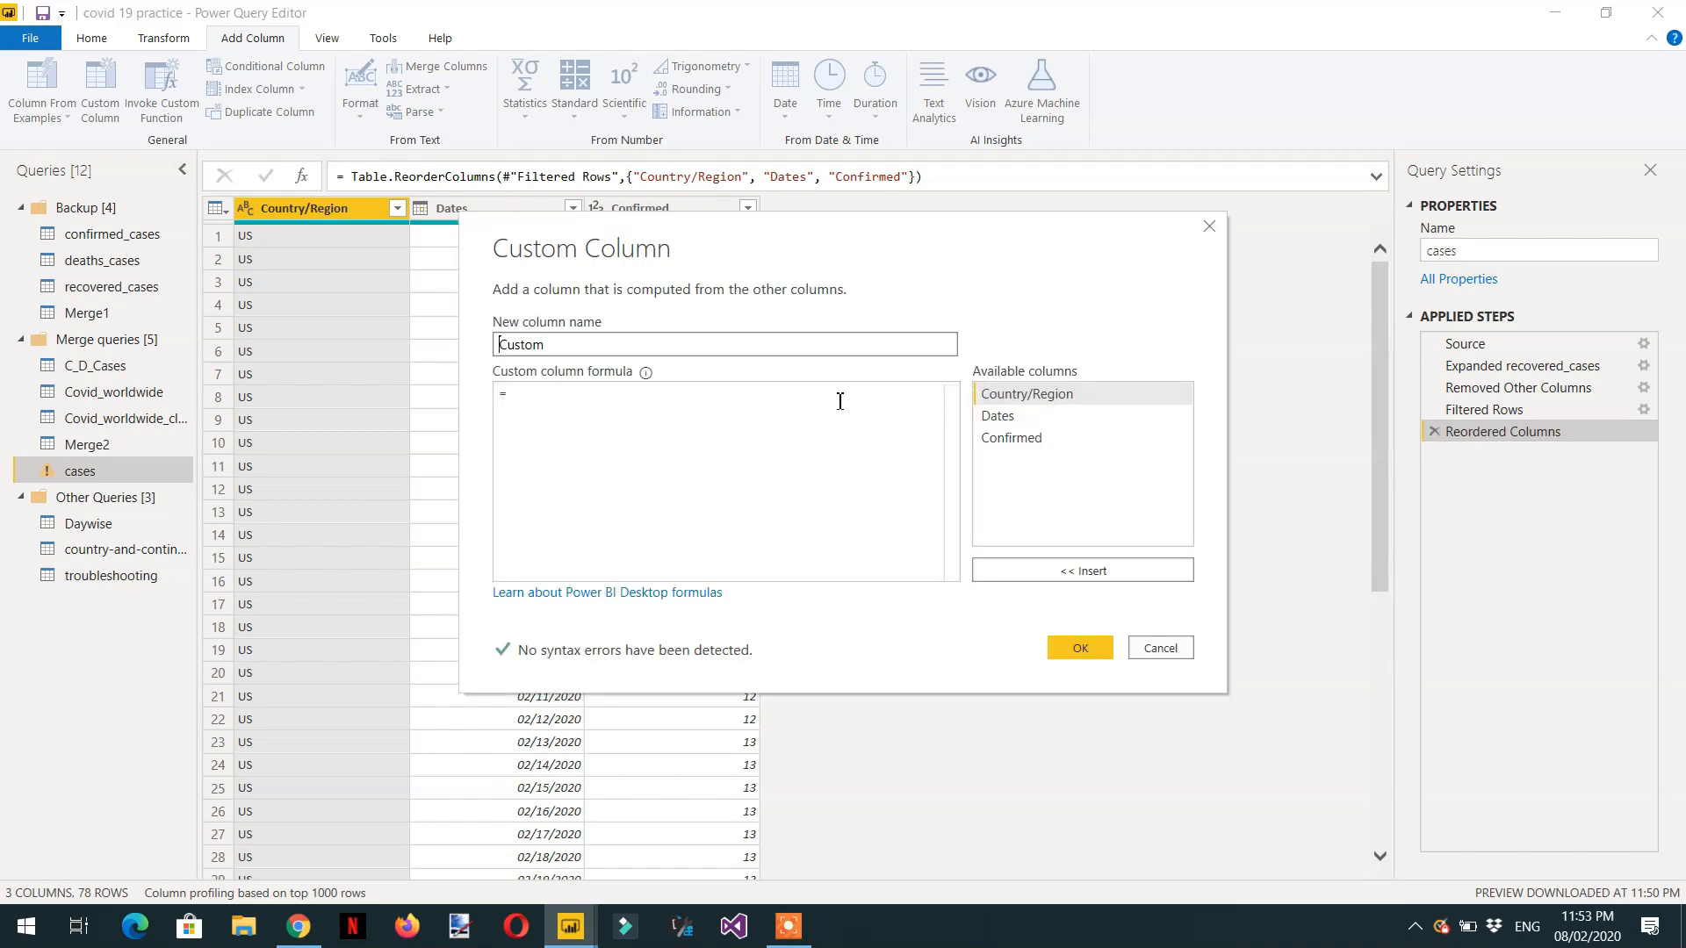
left_click(588, 424)
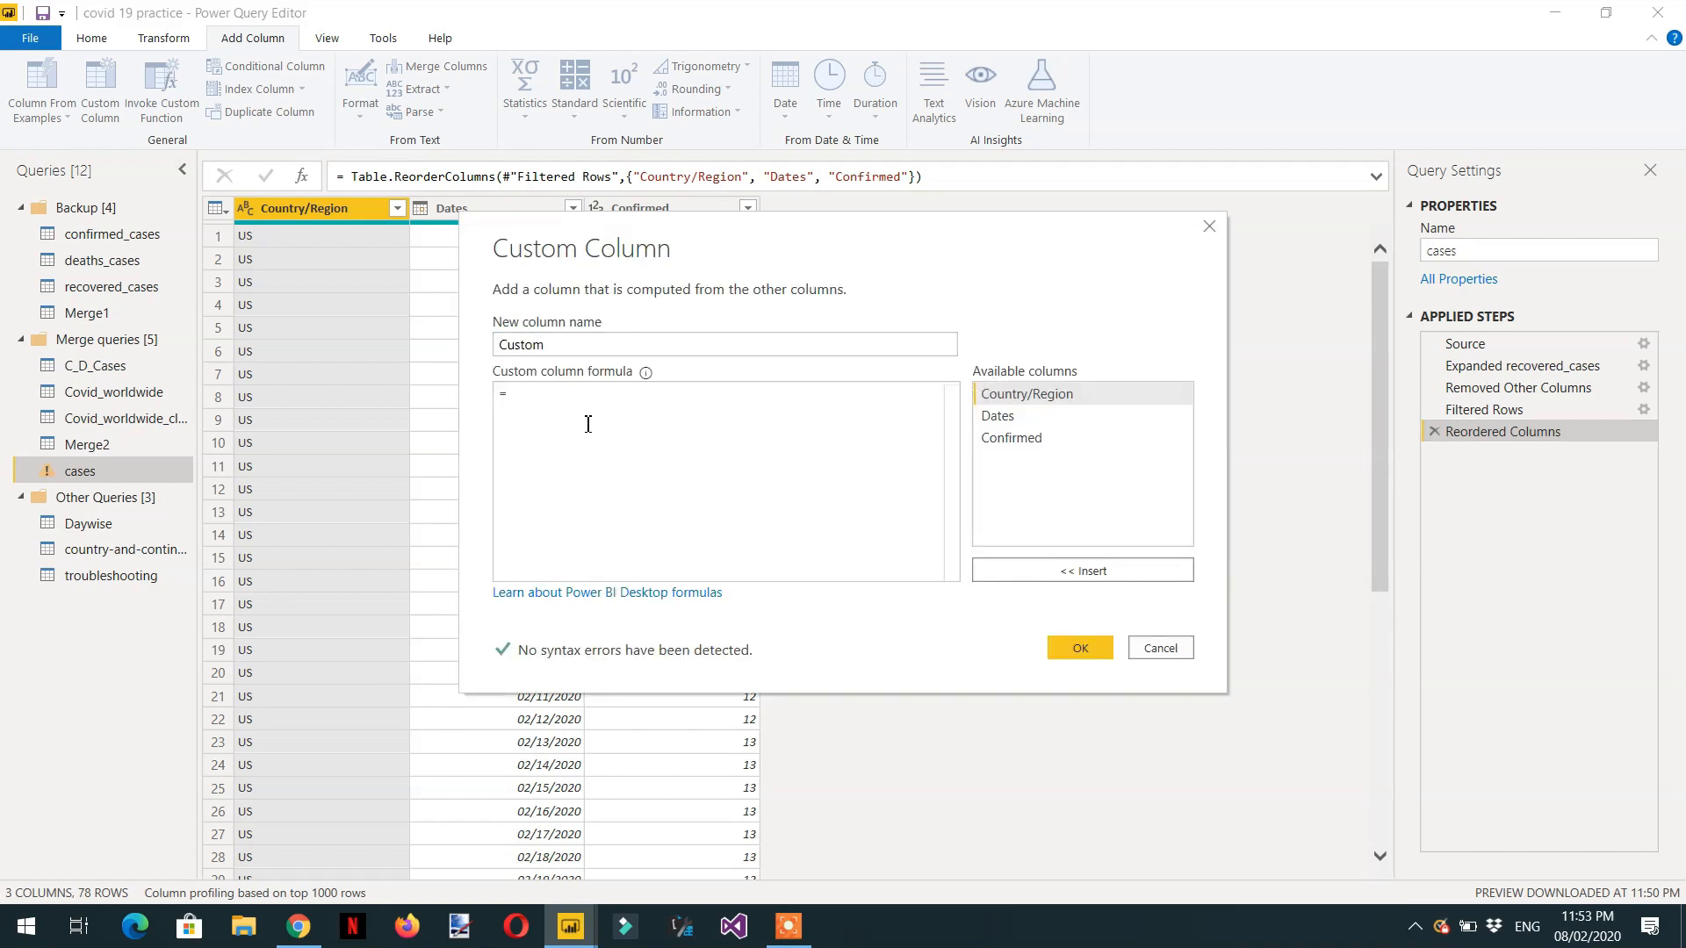
key("ctrl+v")
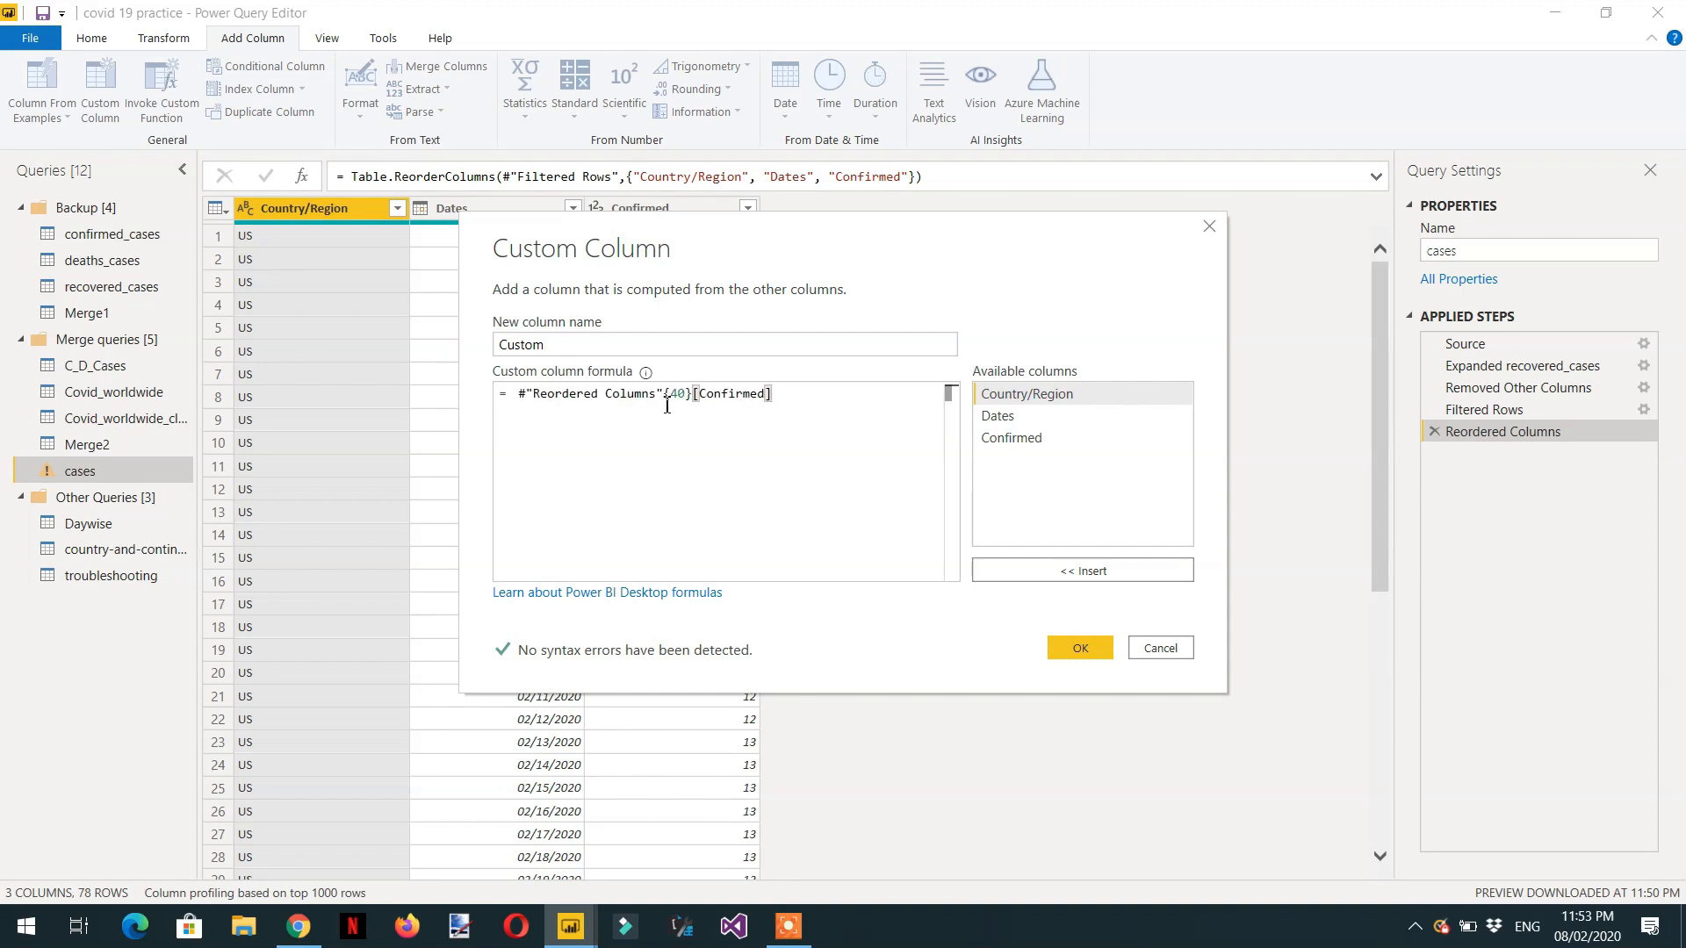
left_click(1081, 648)
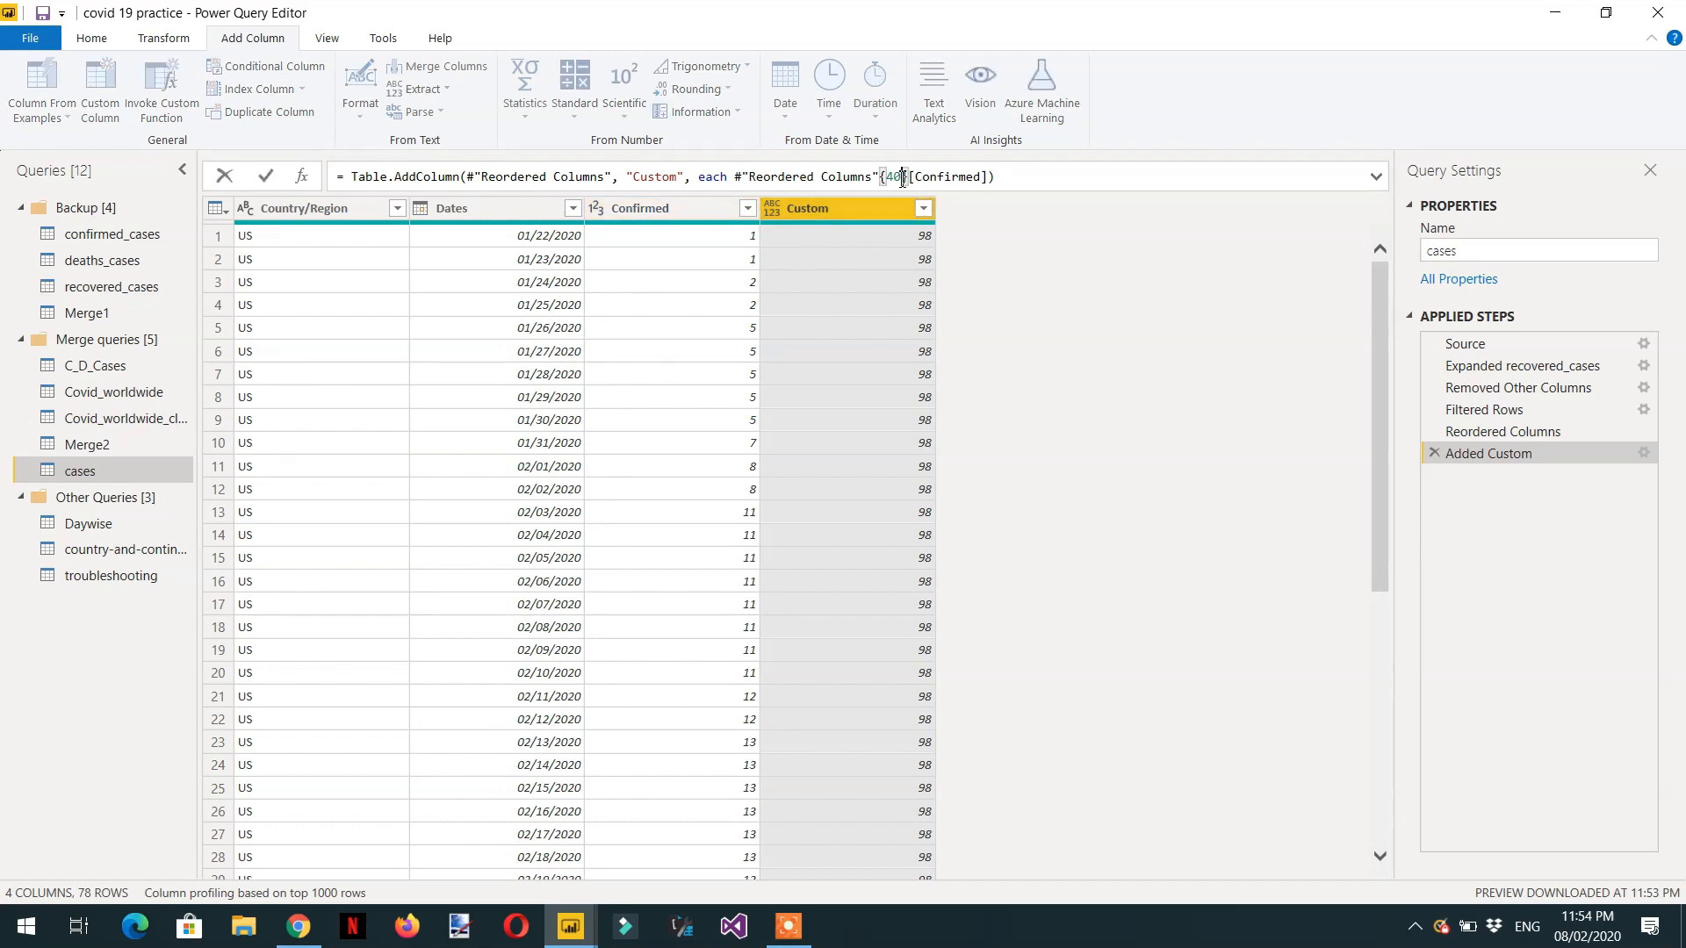
left_click_drag(902, 179, 895, 182)
left_click(1433, 454)
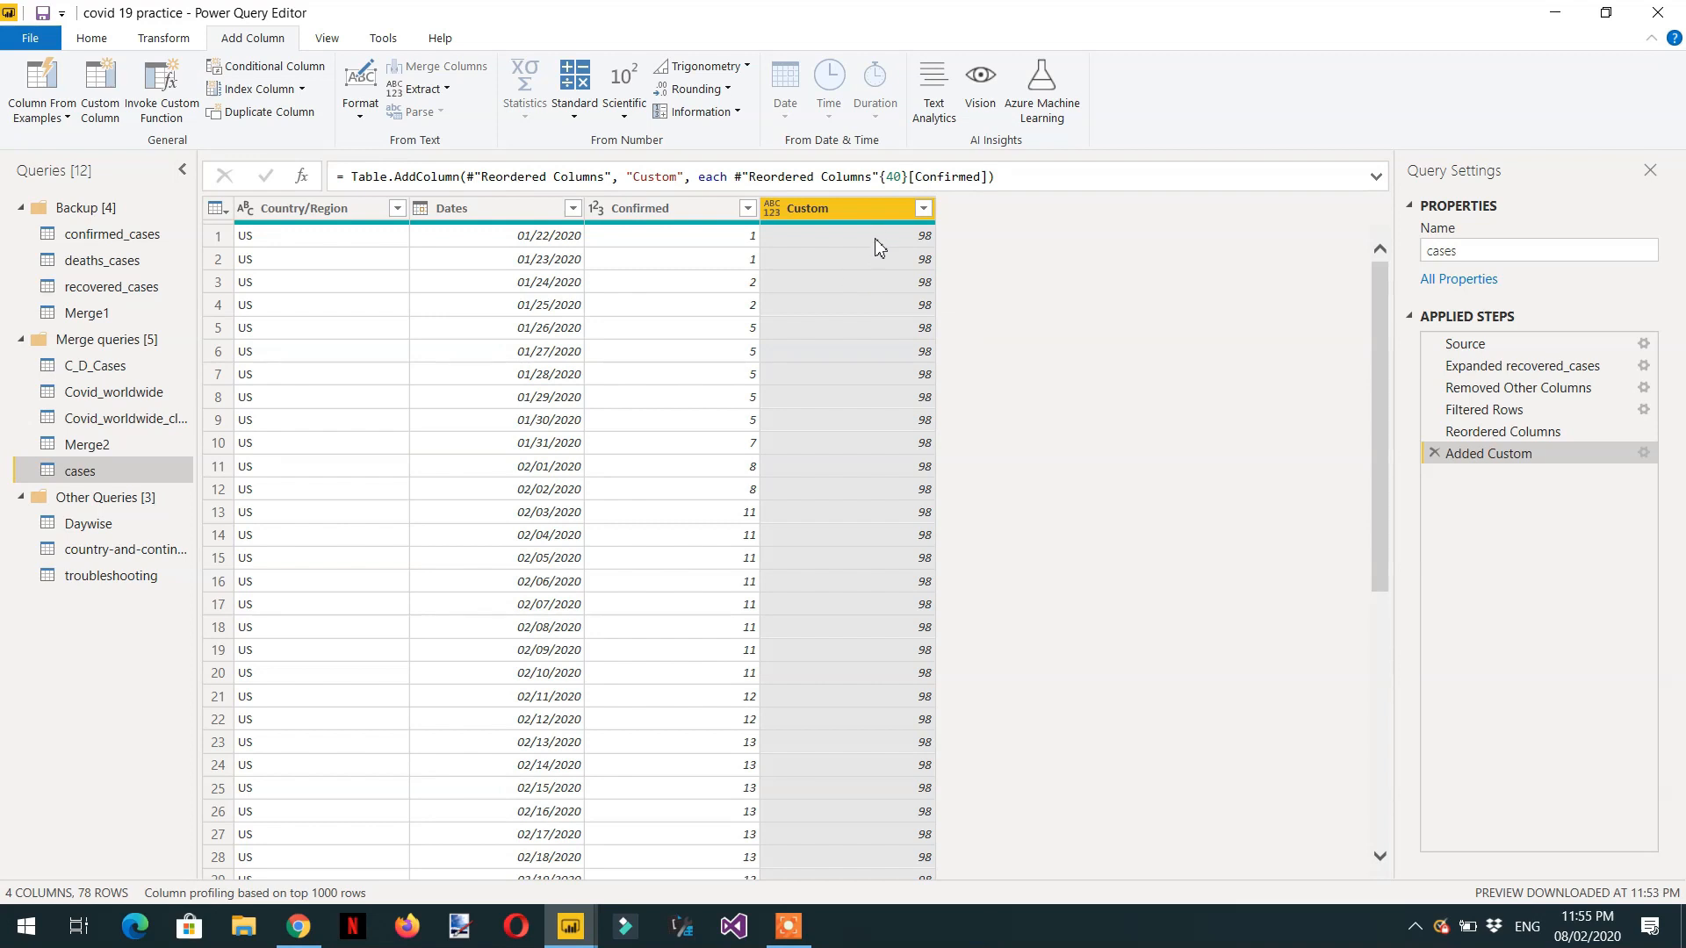
Delete the Added Custom step and add an index column starting from 0.
left_click(1426, 454)
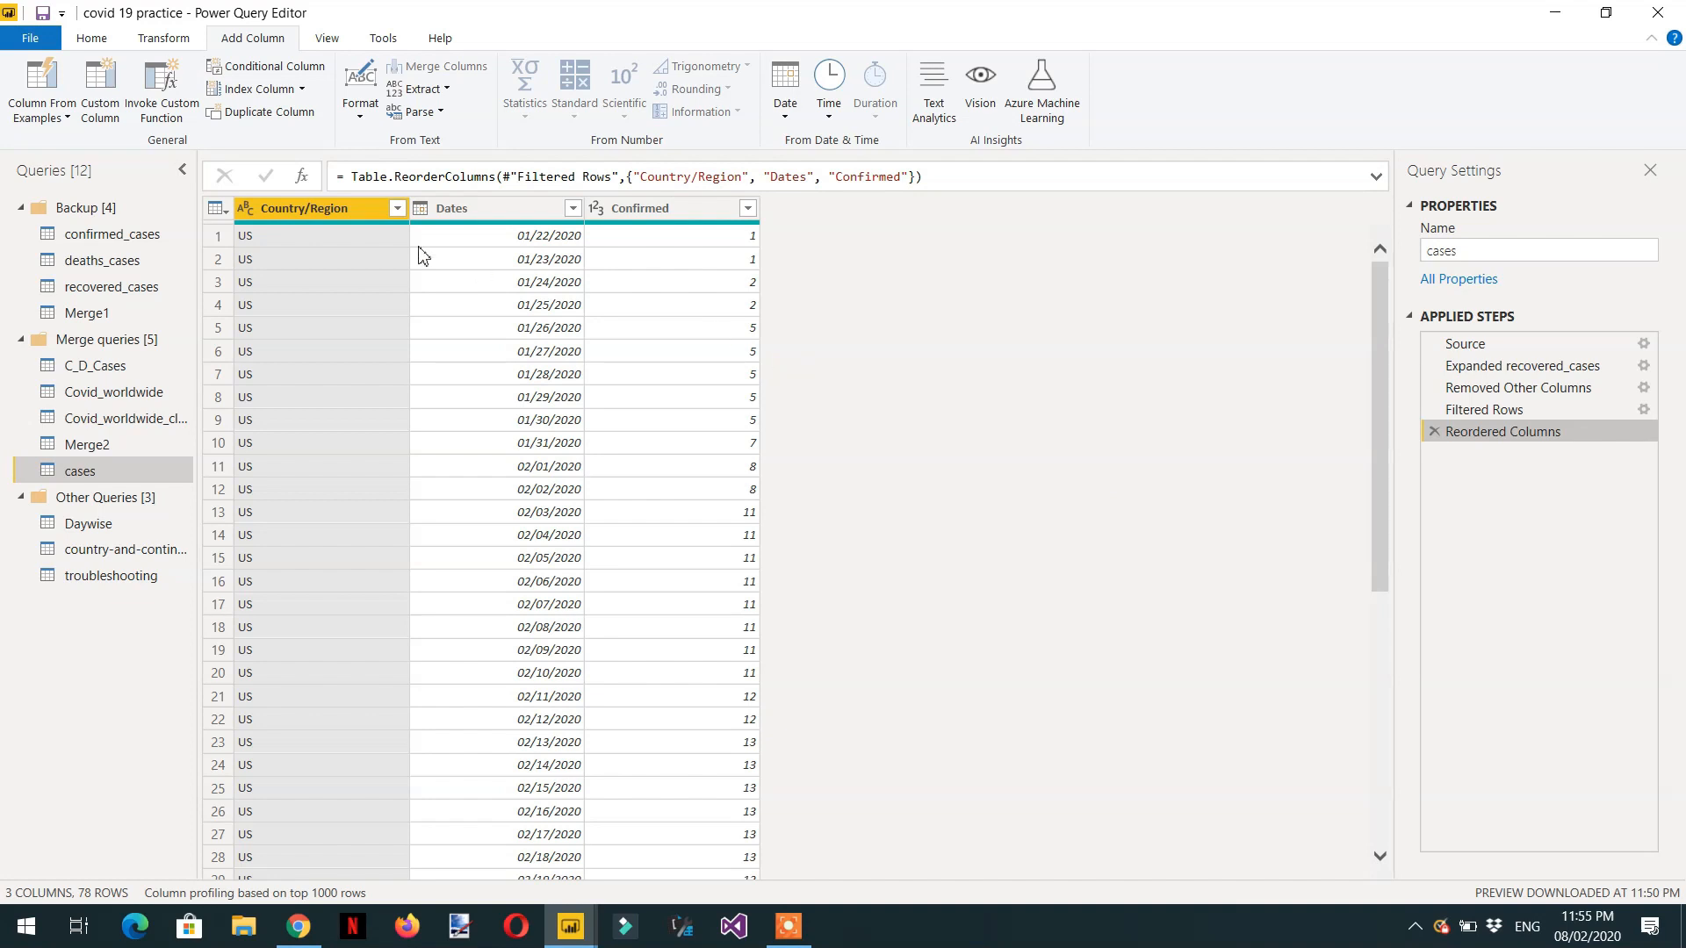
left_click(302, 90)
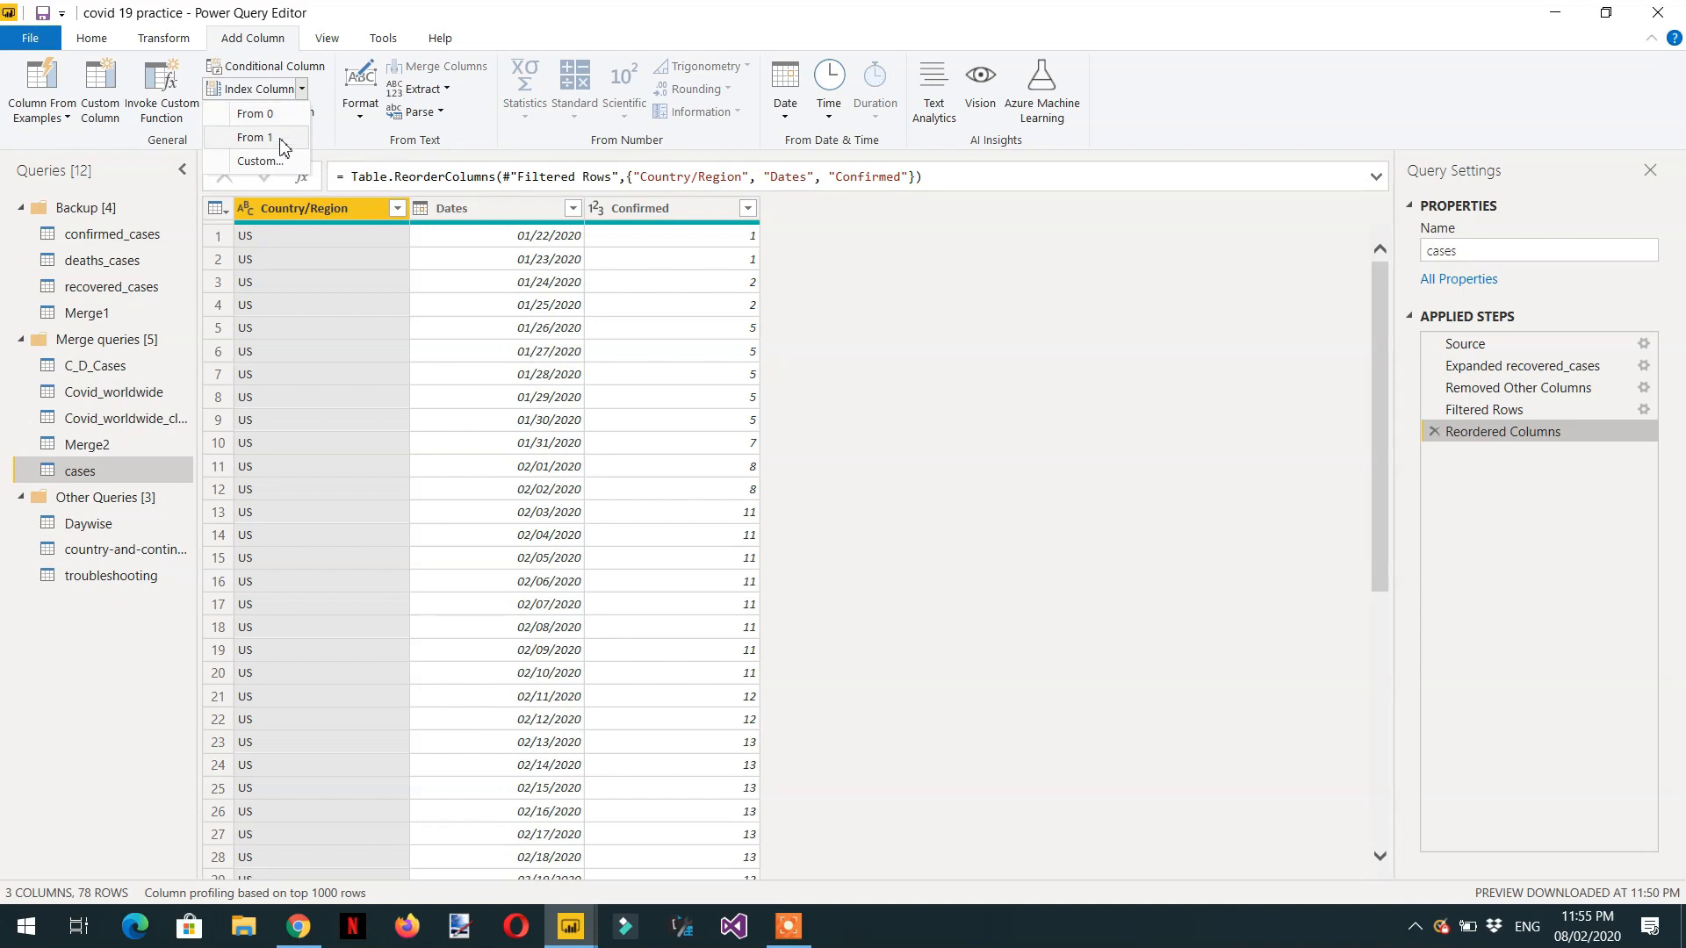
left_click(275, 116)
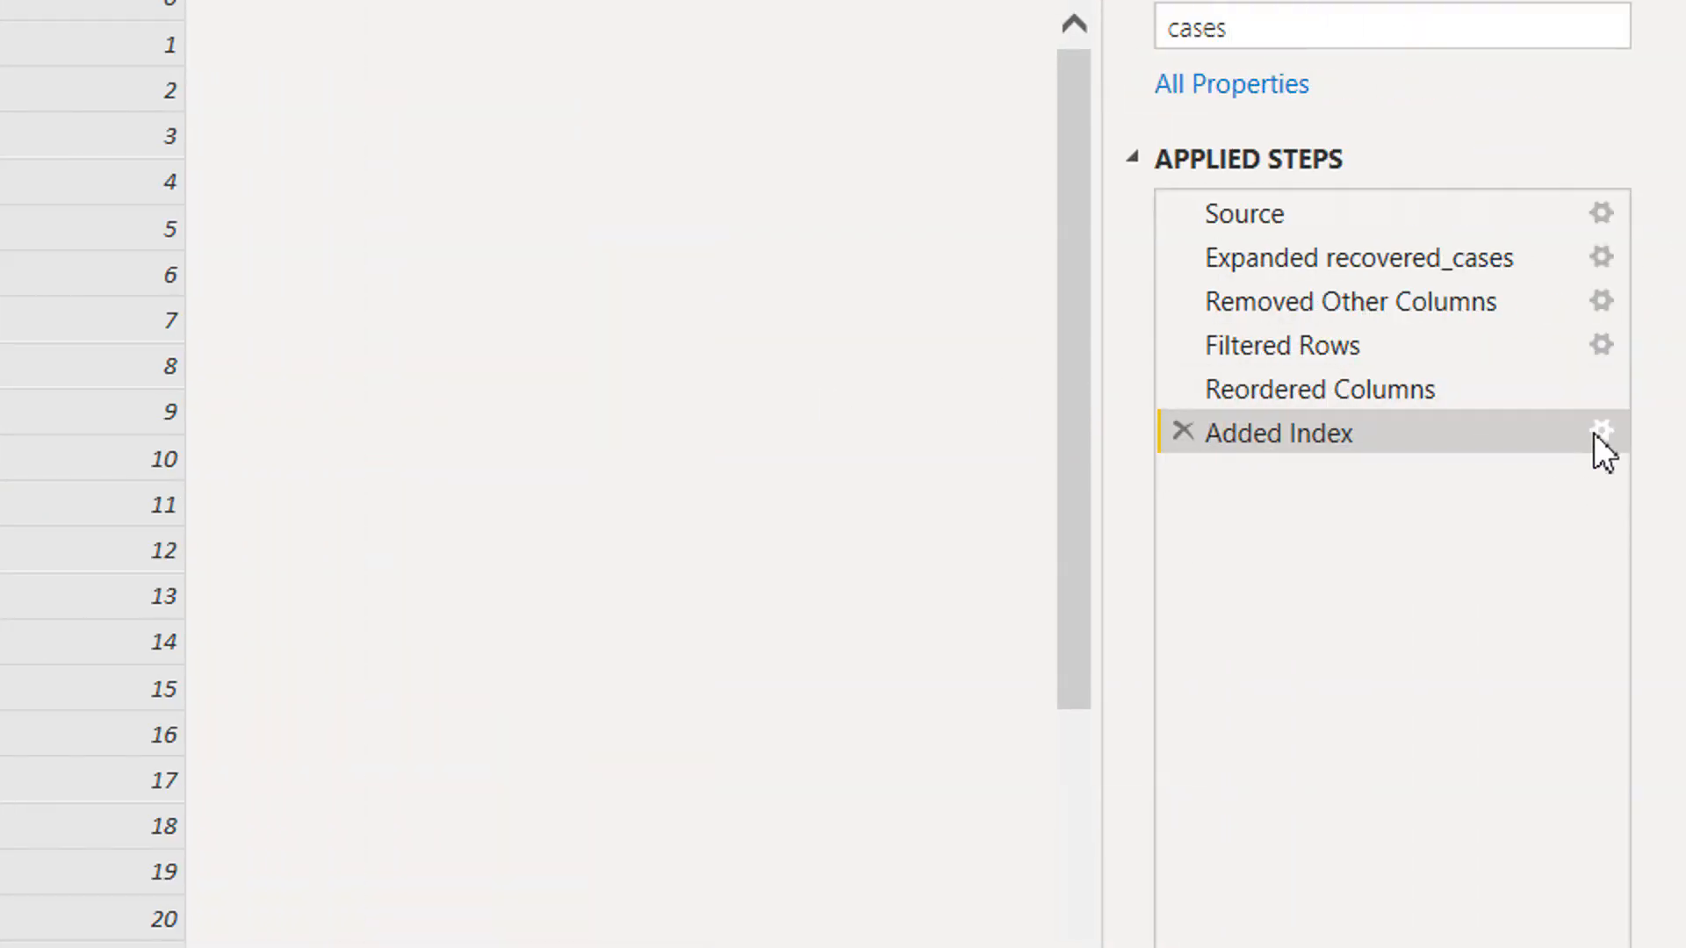
Edit the Added Index step to set the index increment to 2.
left_click(1601, 430)
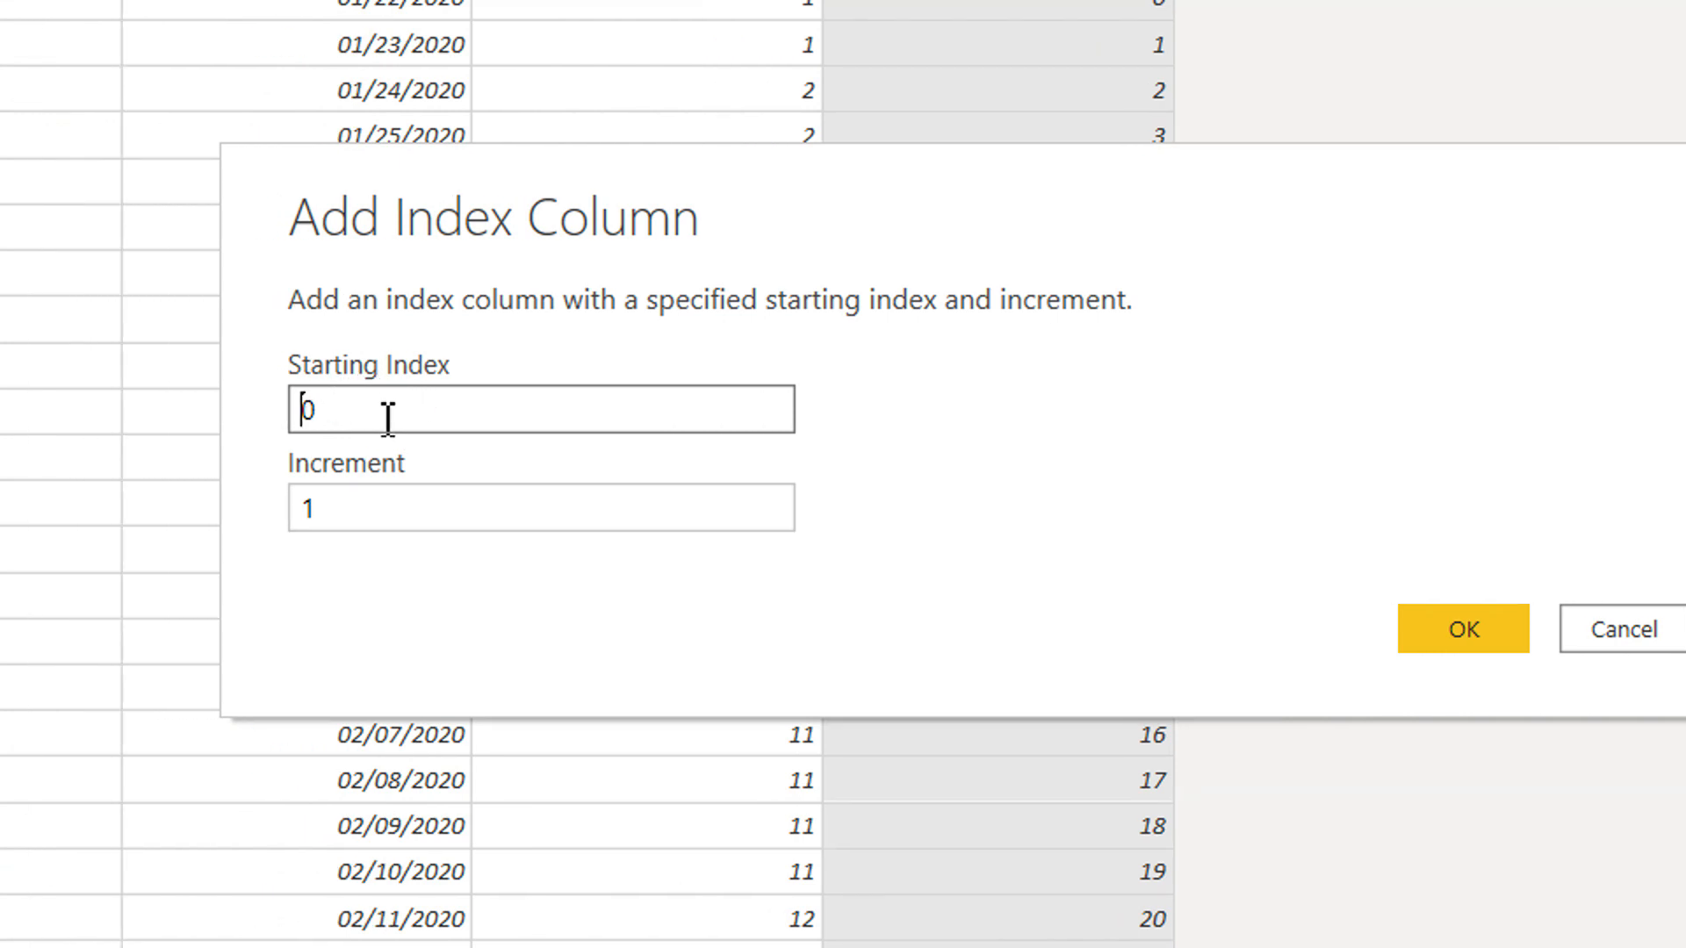
left_click(354, 498)
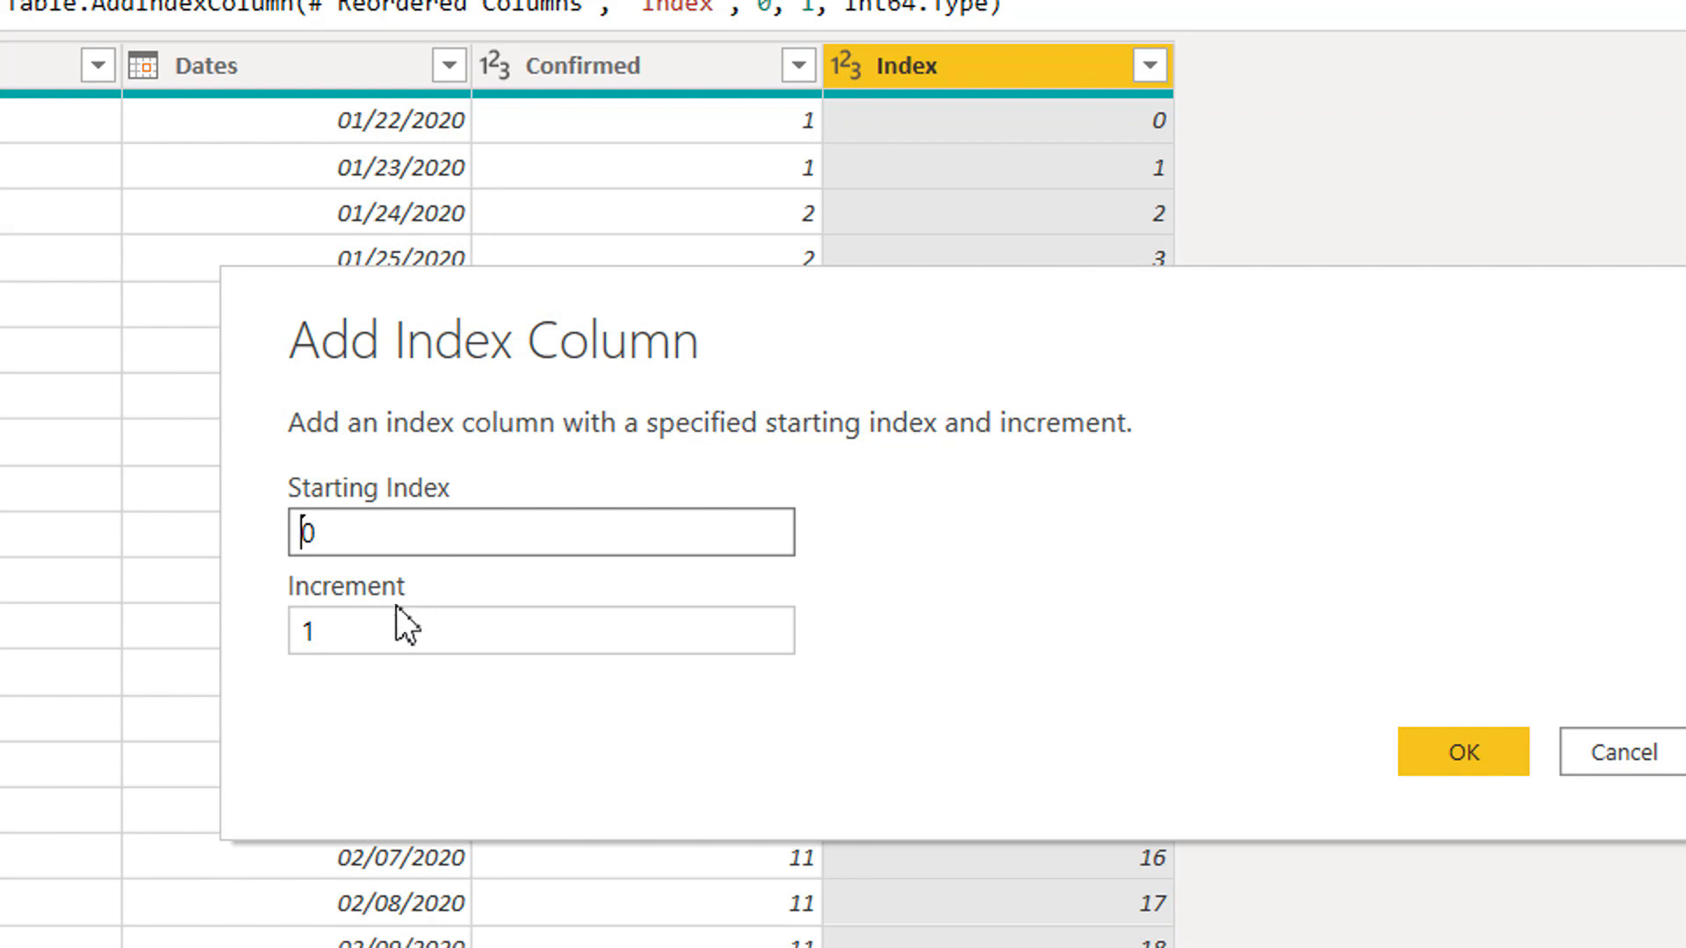
double_click(378, 631)
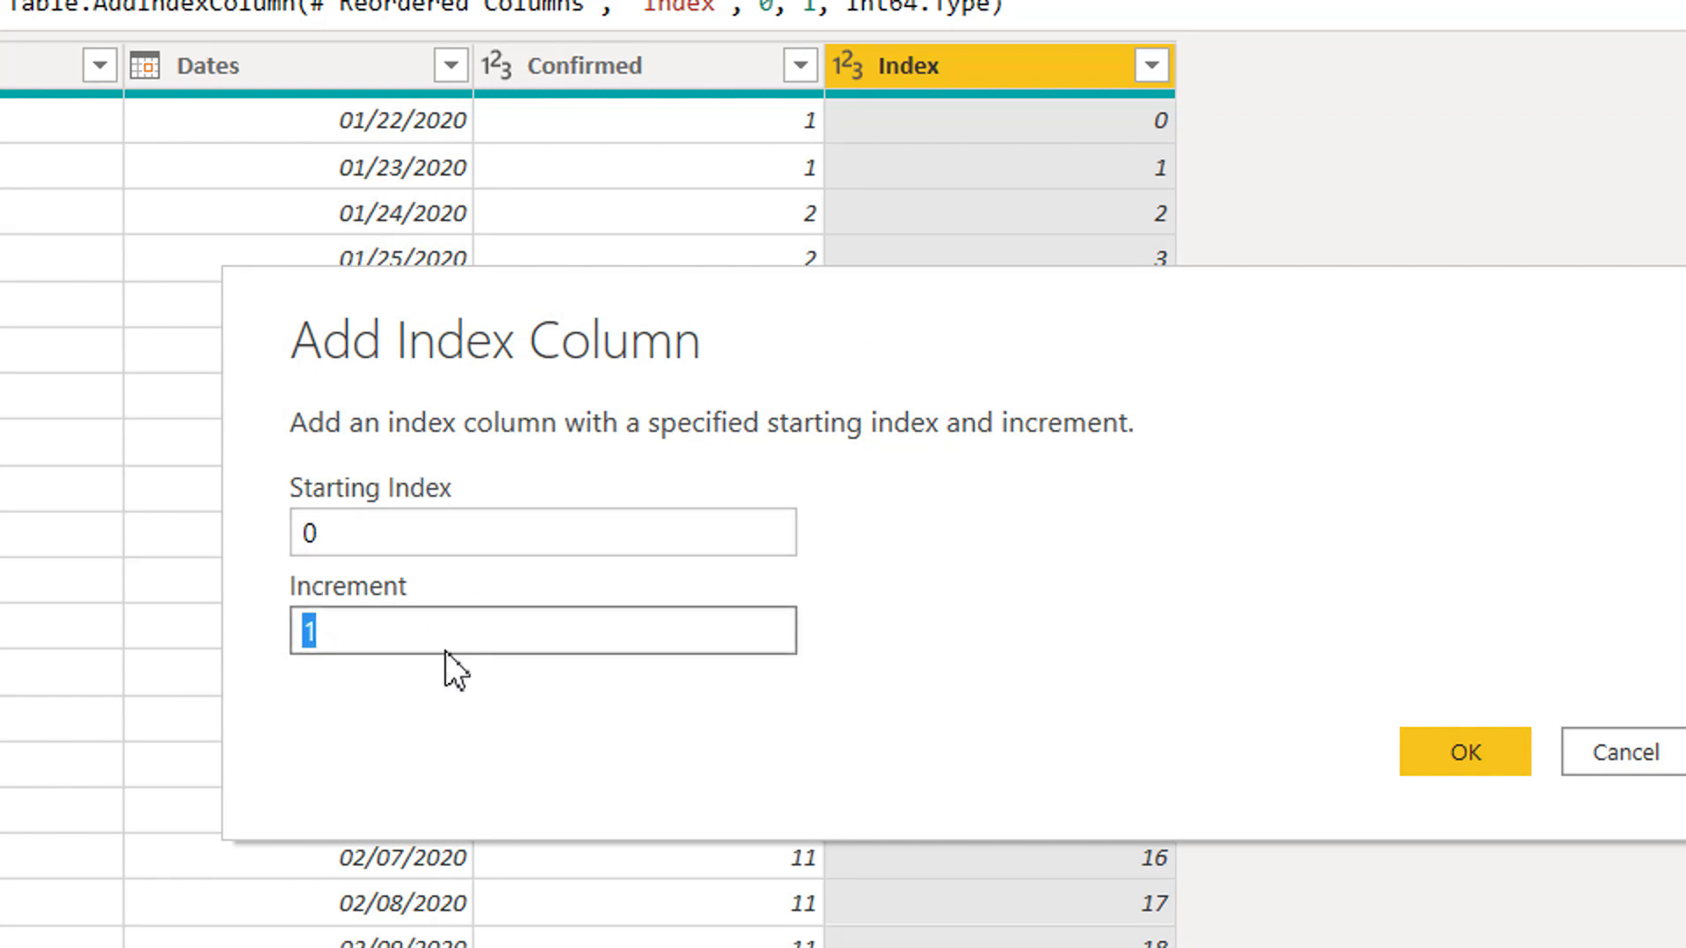
type("2")
left_click(1412, 755)
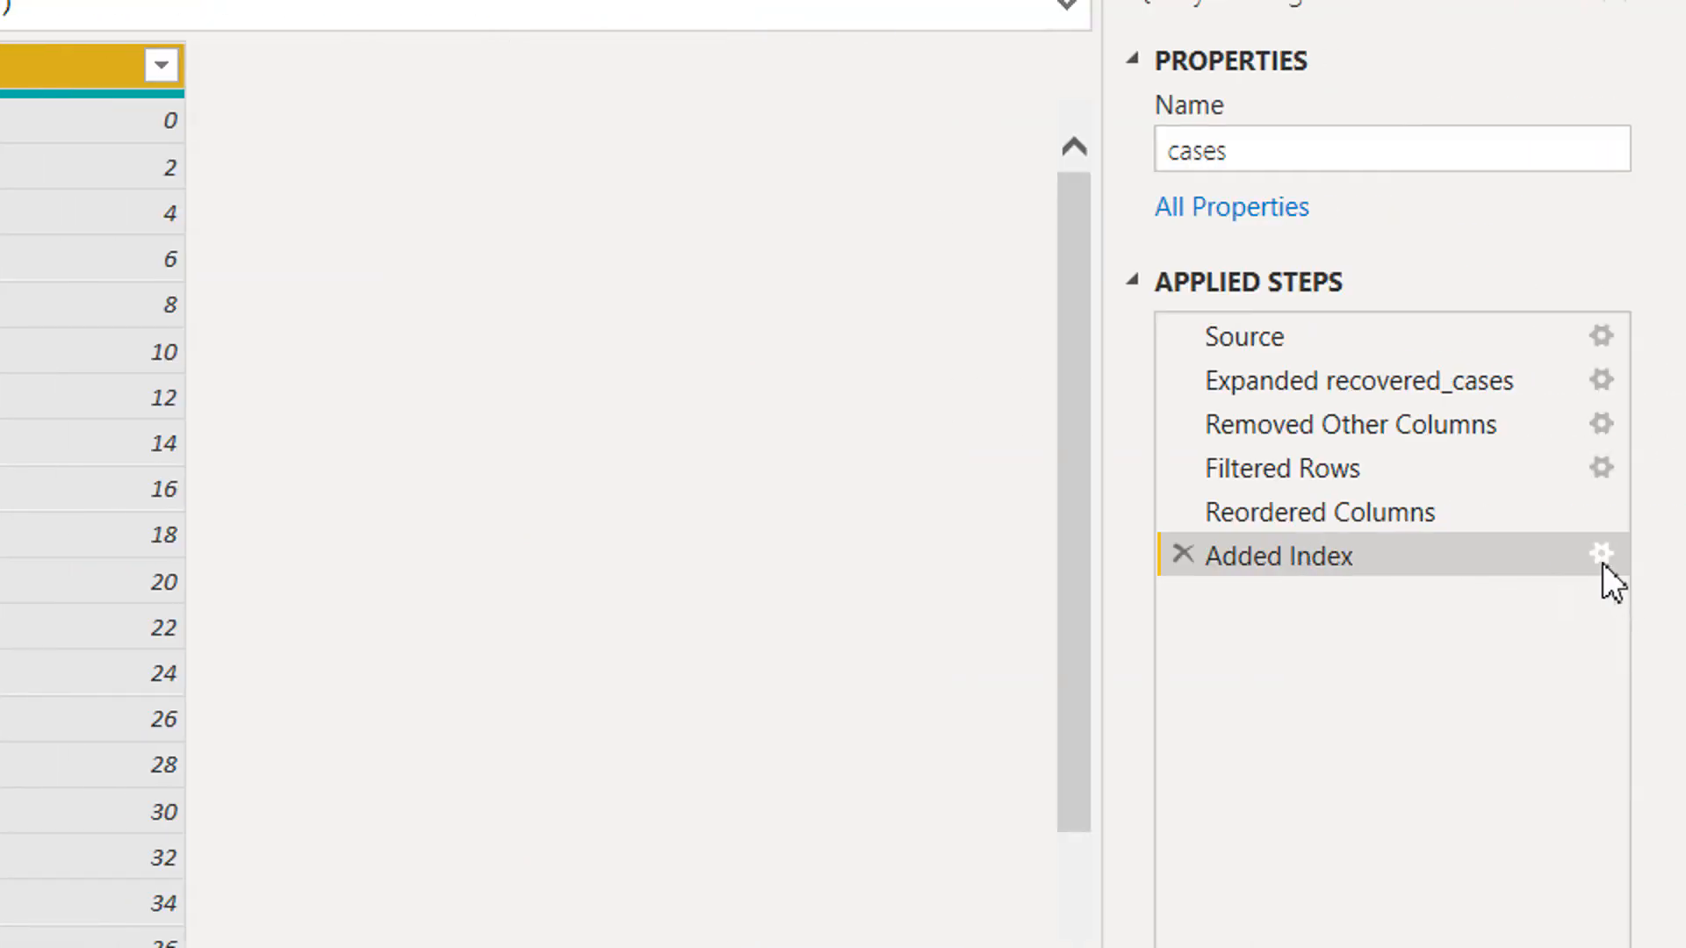
Set the index column's increment back to 1 in the Added Index step.
left_click(1603, 562)
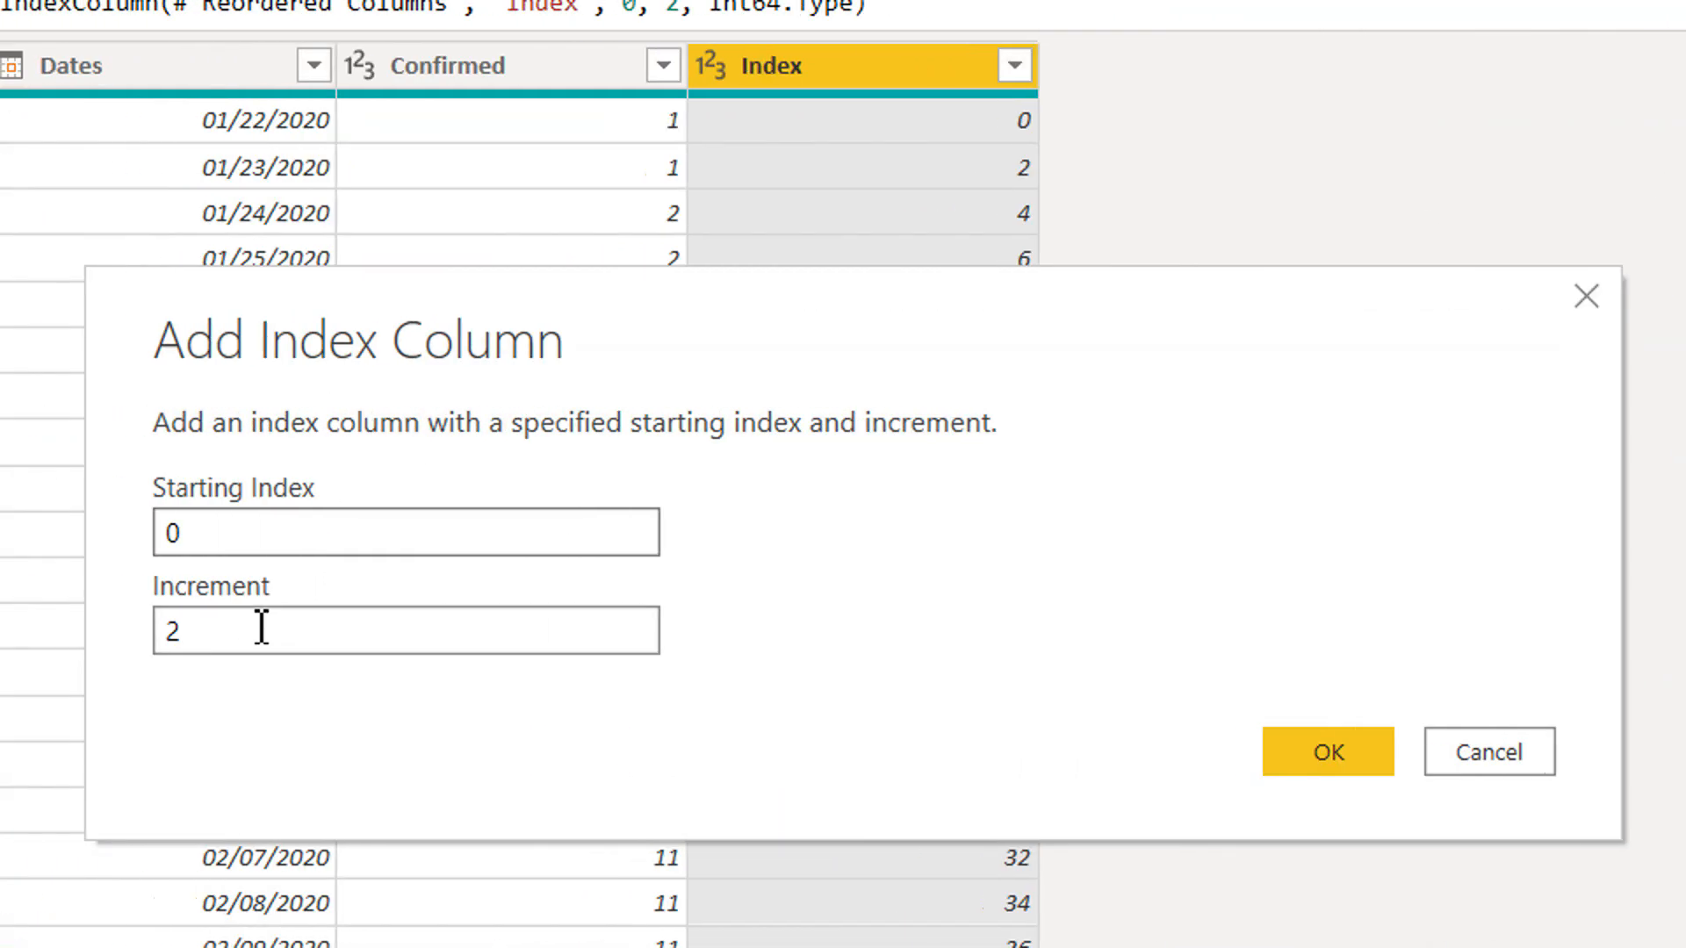
left_click_drag(260, 628, 255, 629)
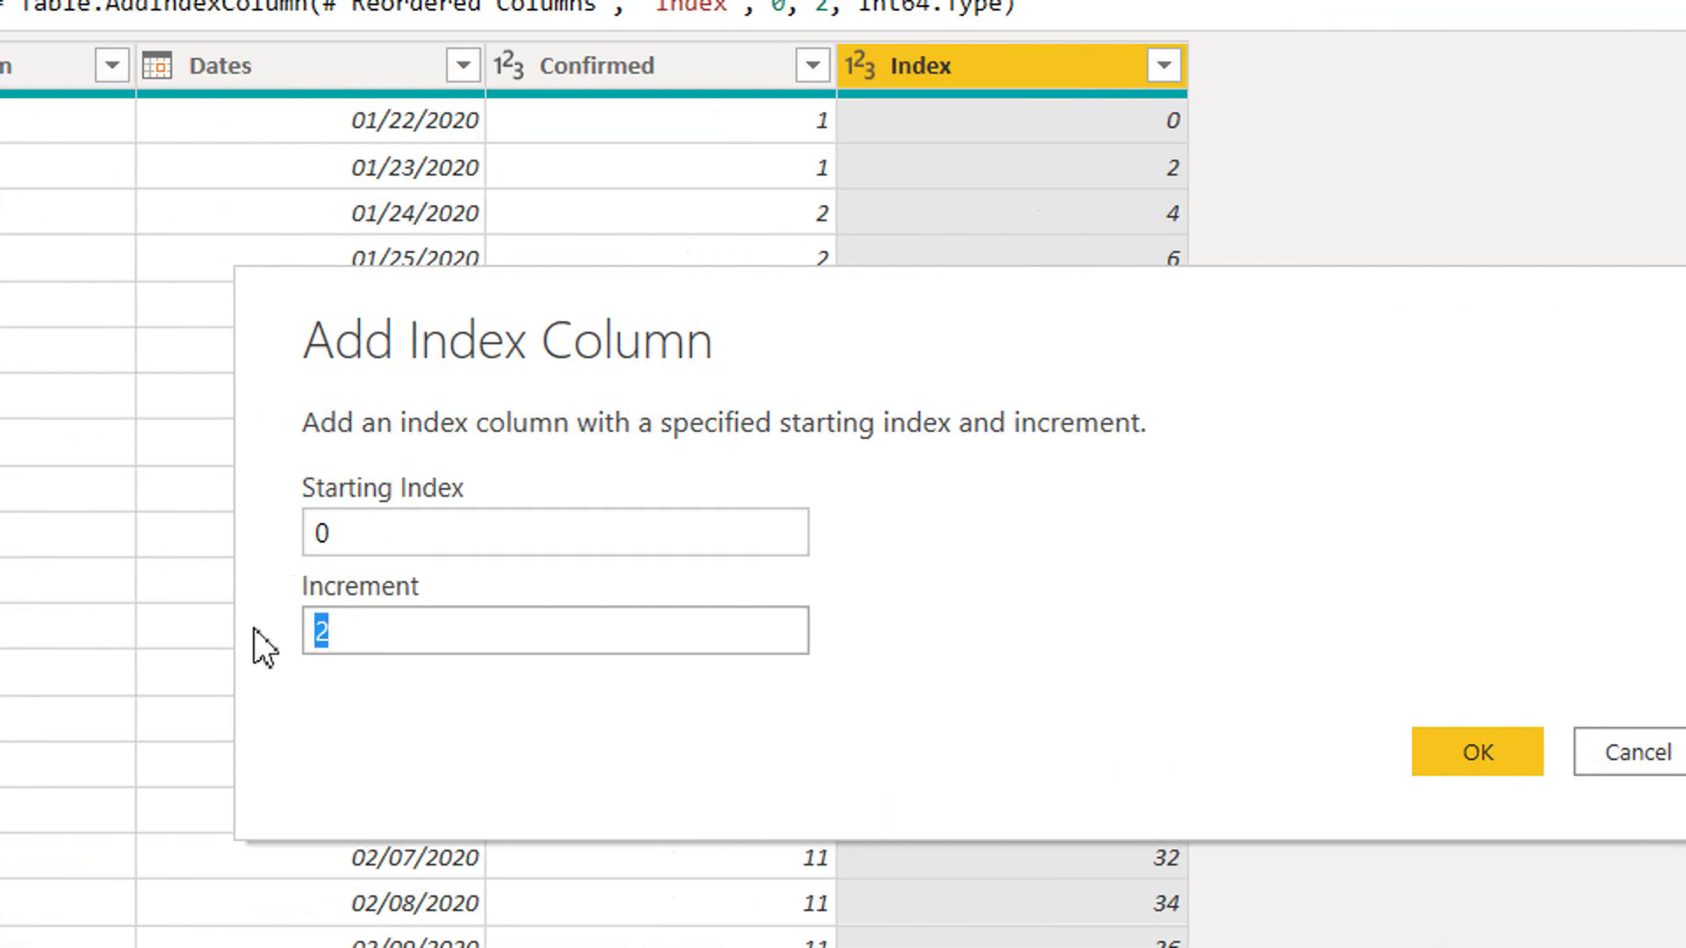
type("1")
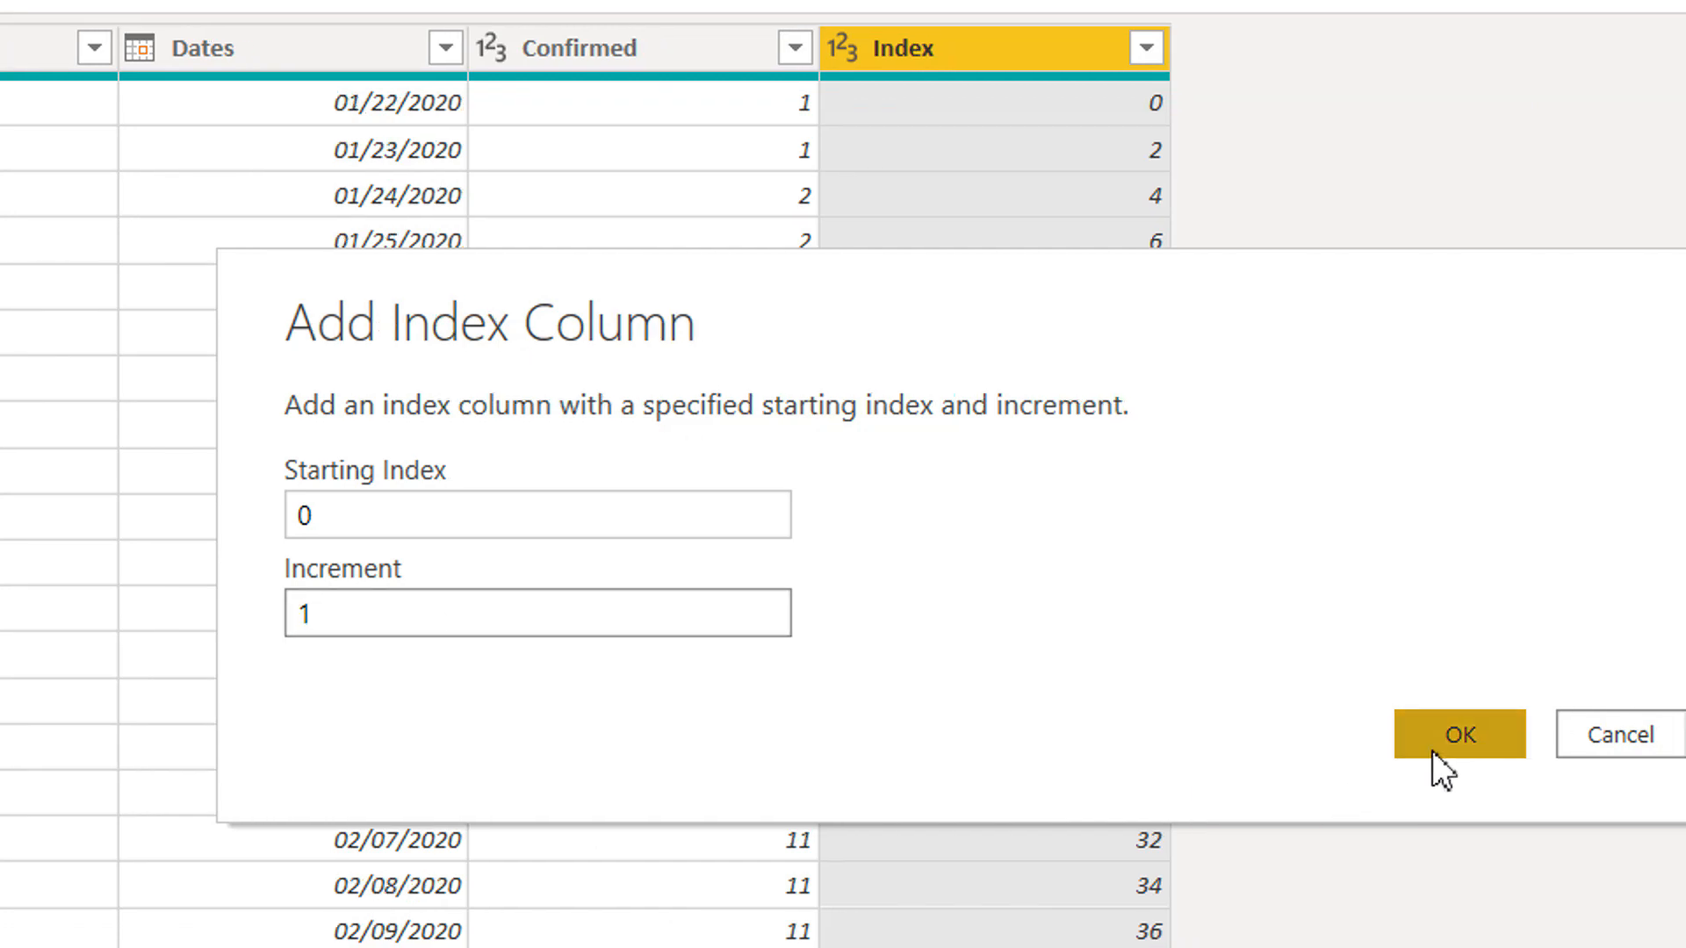
left_click(1435, 753)
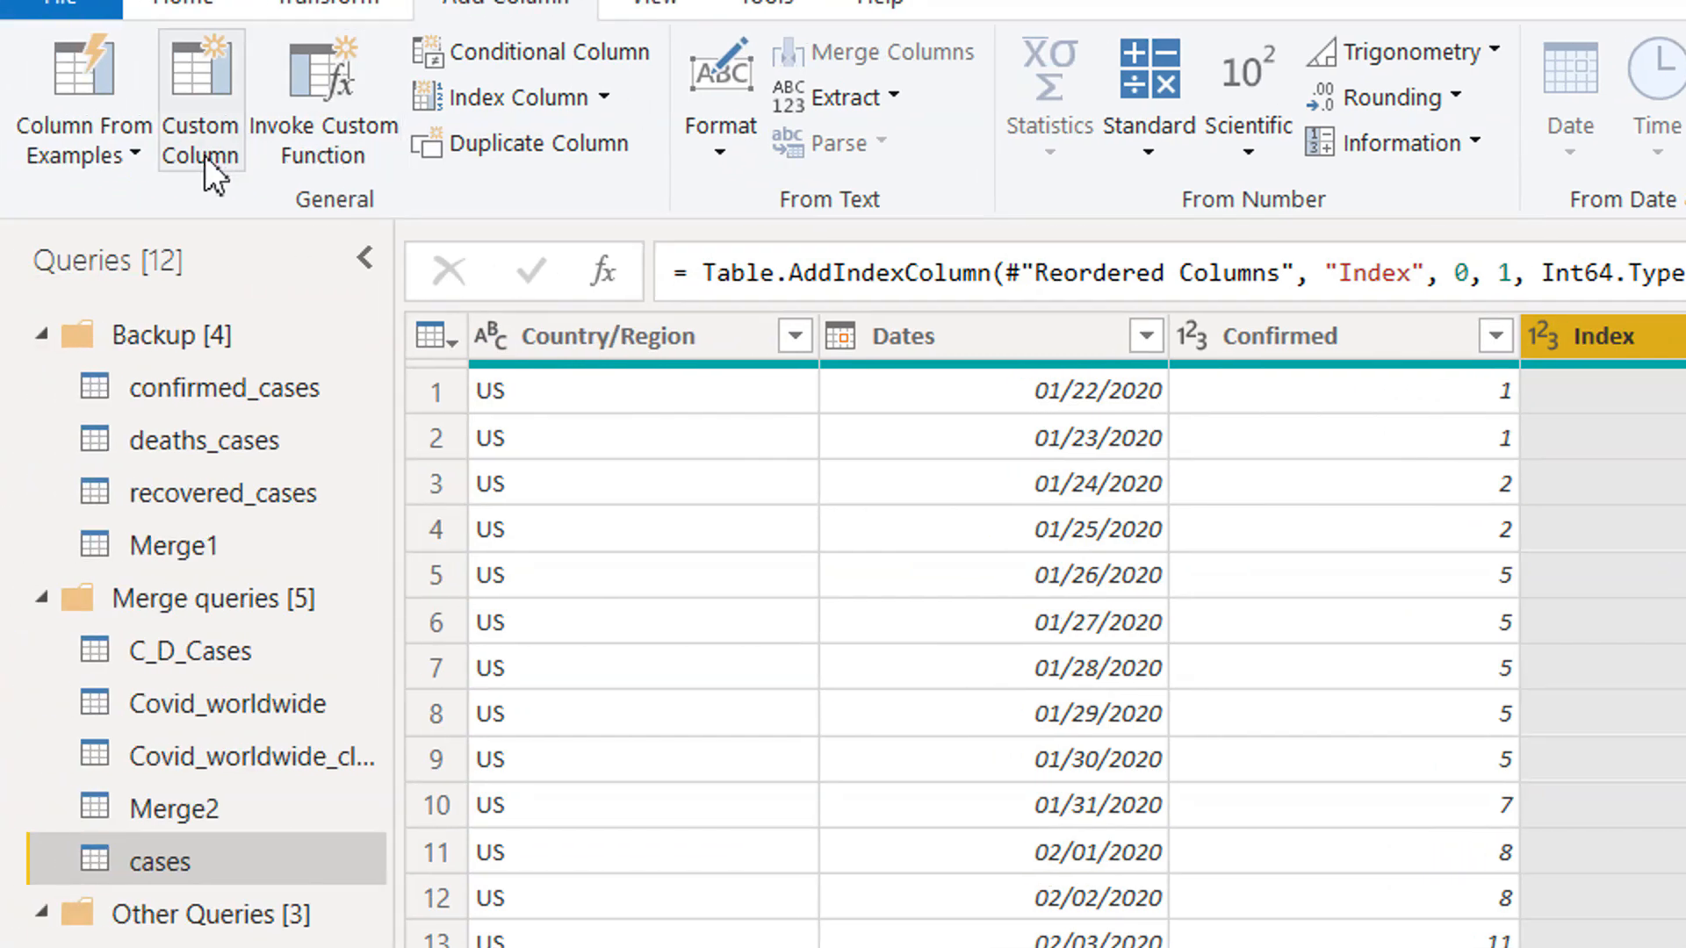
Start a new custom column and paste the copied expression #"Reordered Columns"{40}[Confirmed] as its formula.
left_click(211, 176)
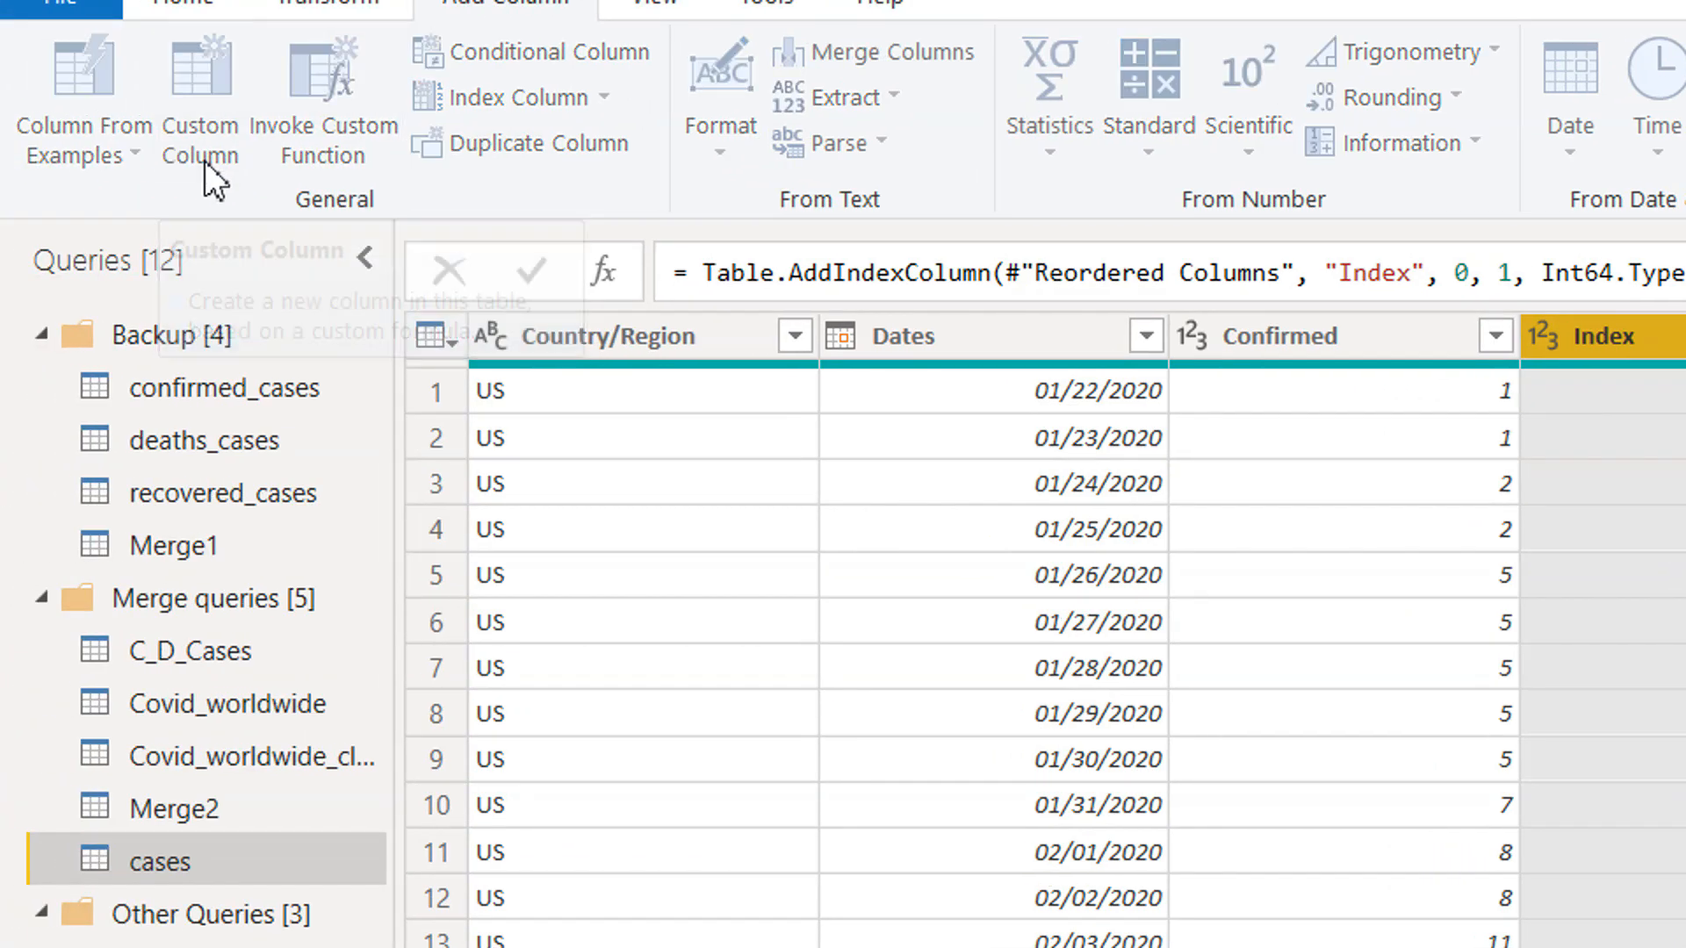
left_click(1142, 729)
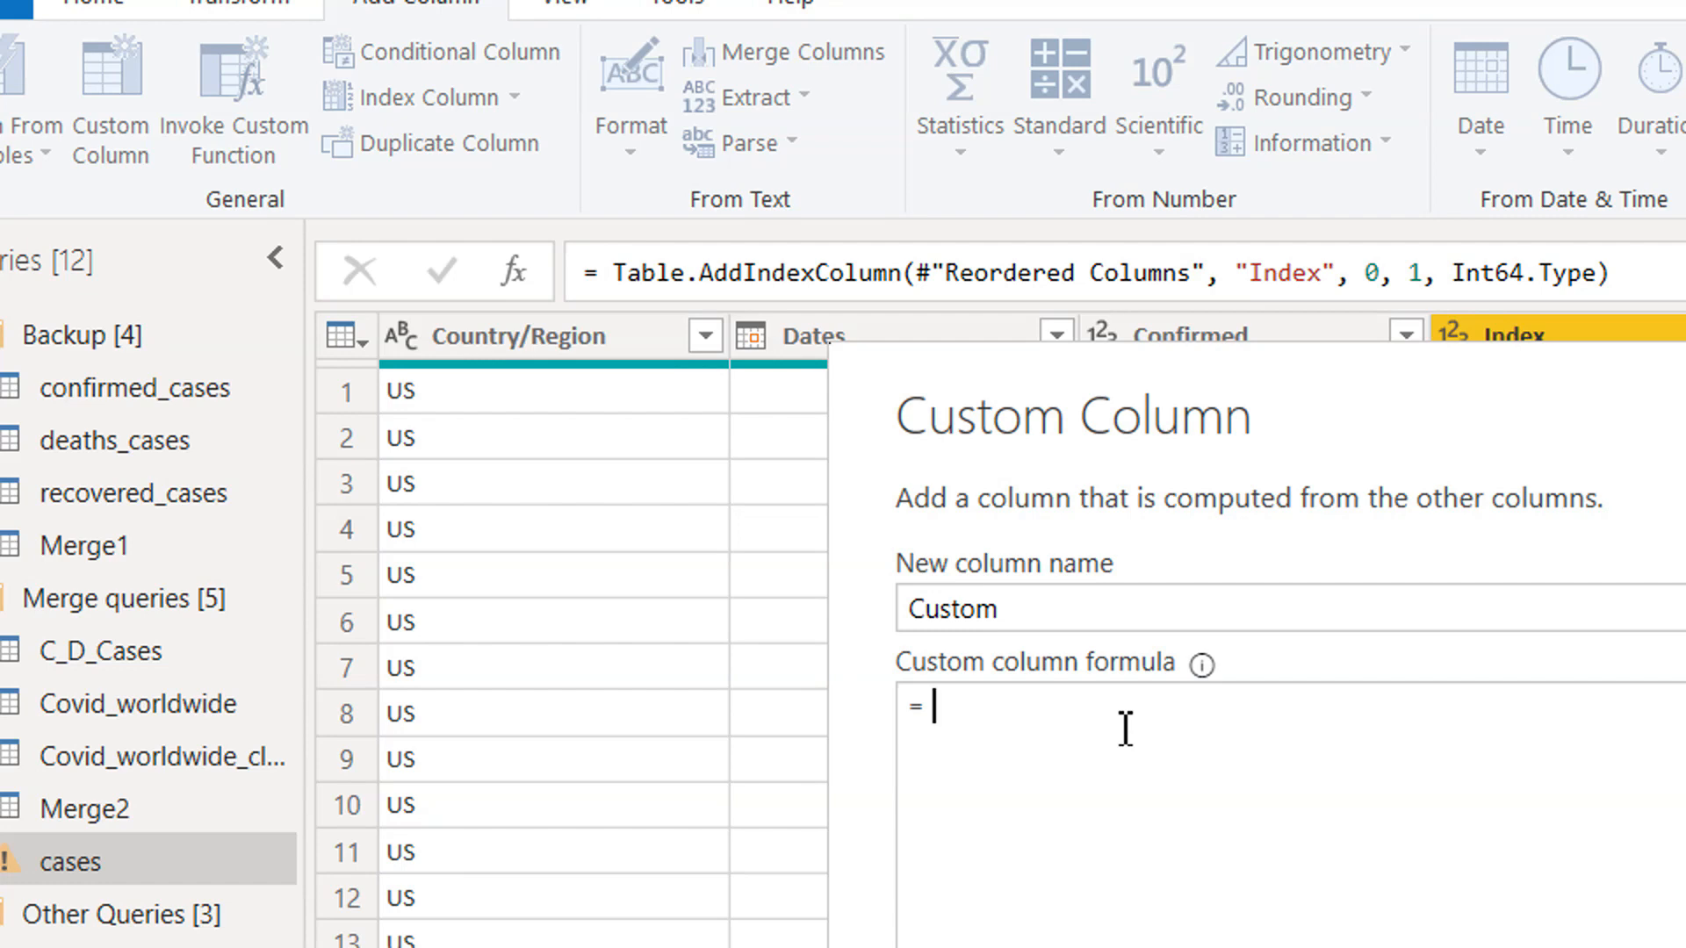
type("#\"Reordered Columns\"{40}[Confirmed]")
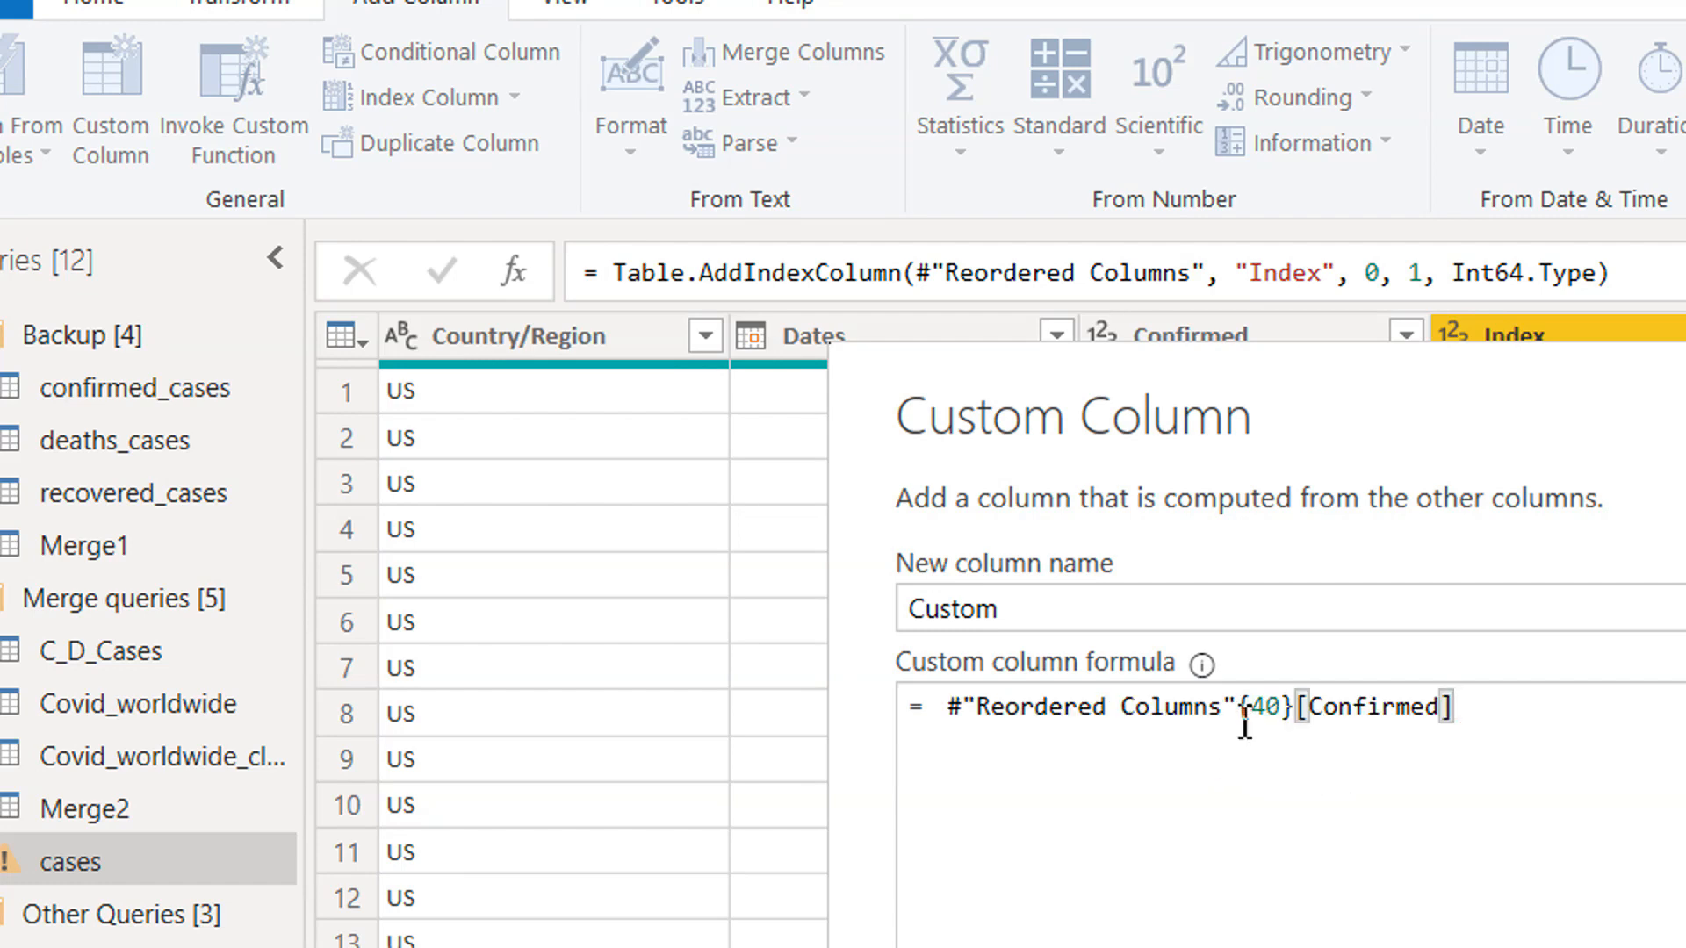
Replace the fixed row number 40 in the custom column formula with [Index] and create the column.
left_click_drag(1245, 726, 964, 713)
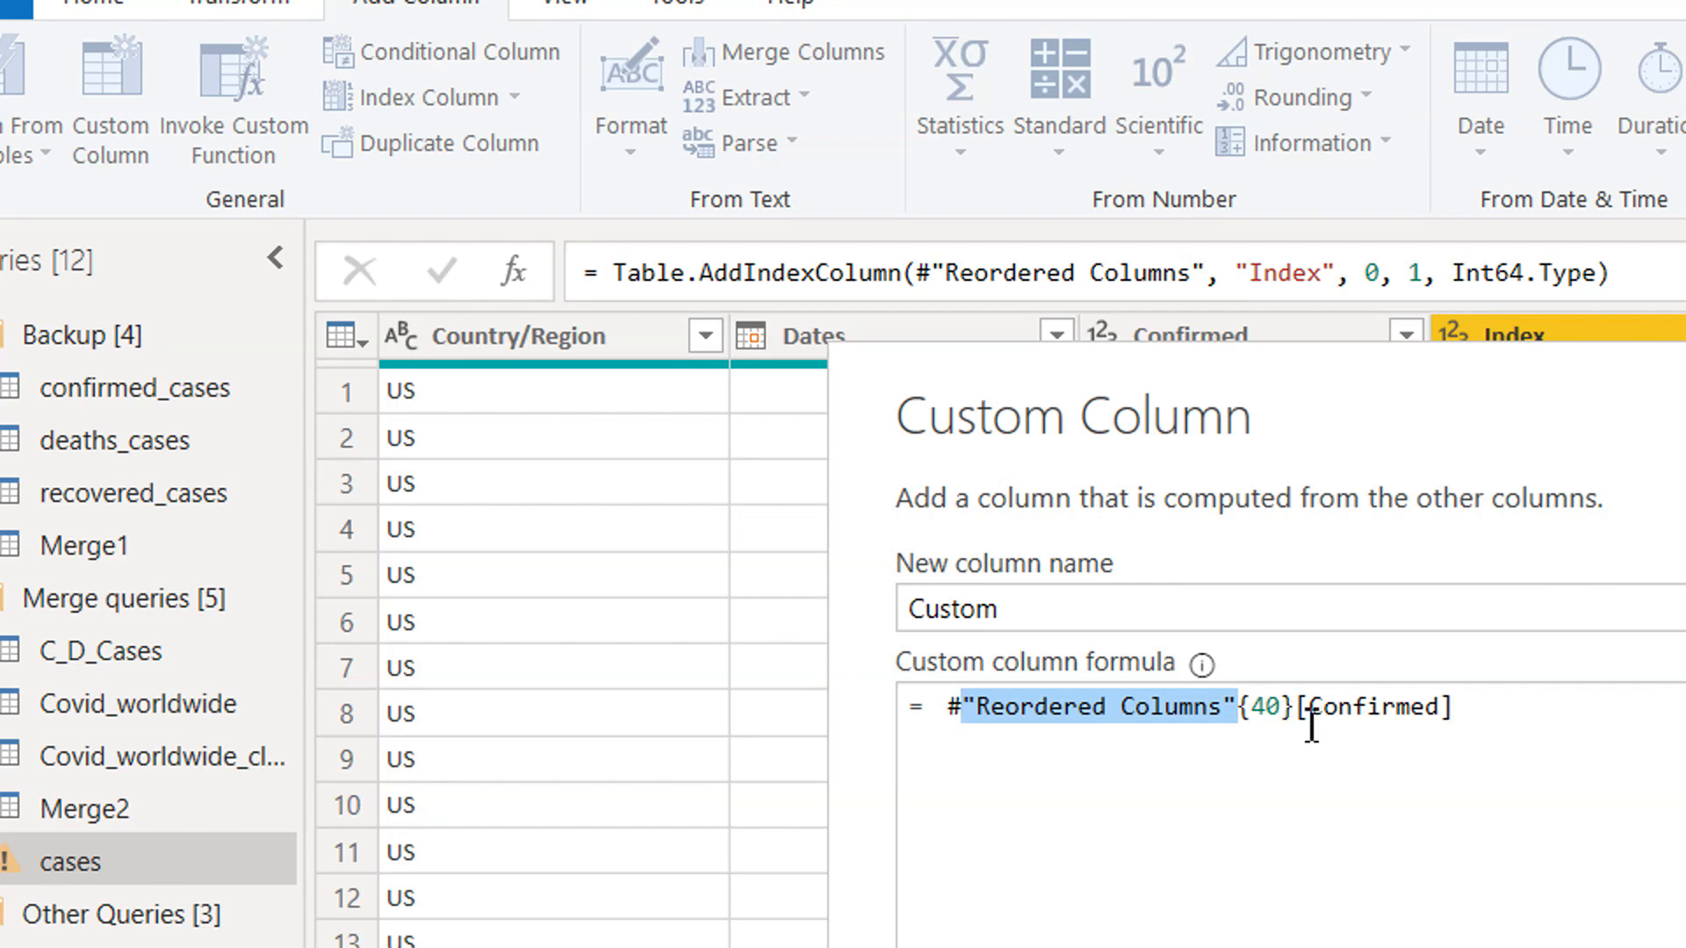
left_click_drag(1303, 723, 983, 715)
left_click(1419, 744)
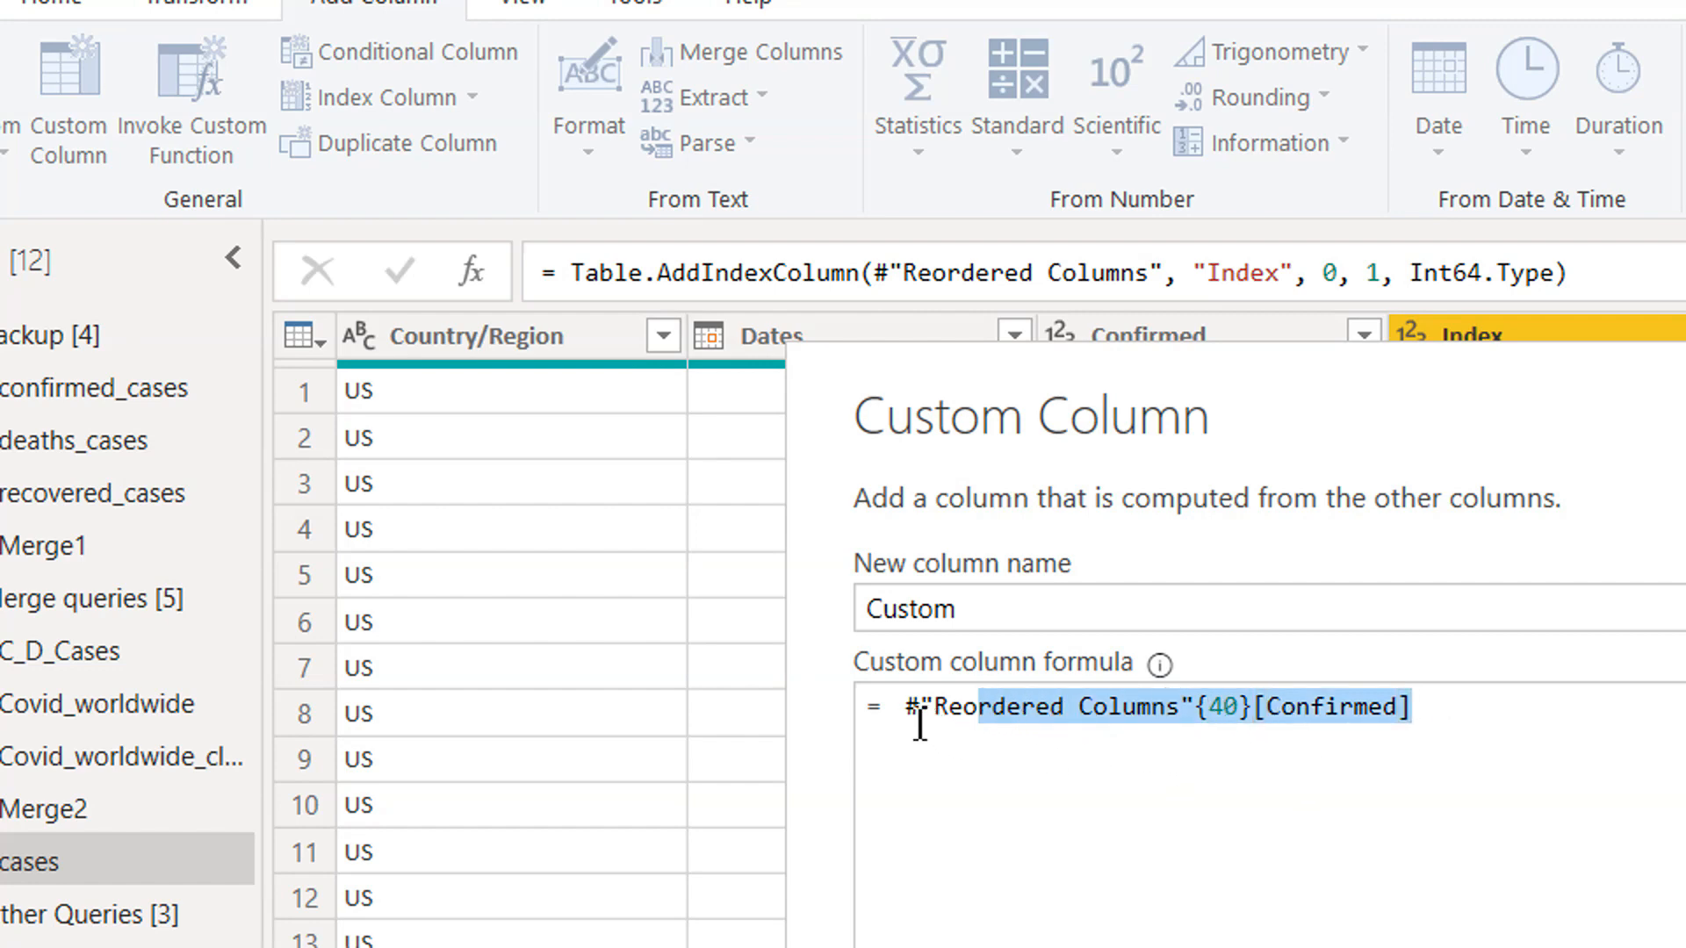
left_click(1248, 726)
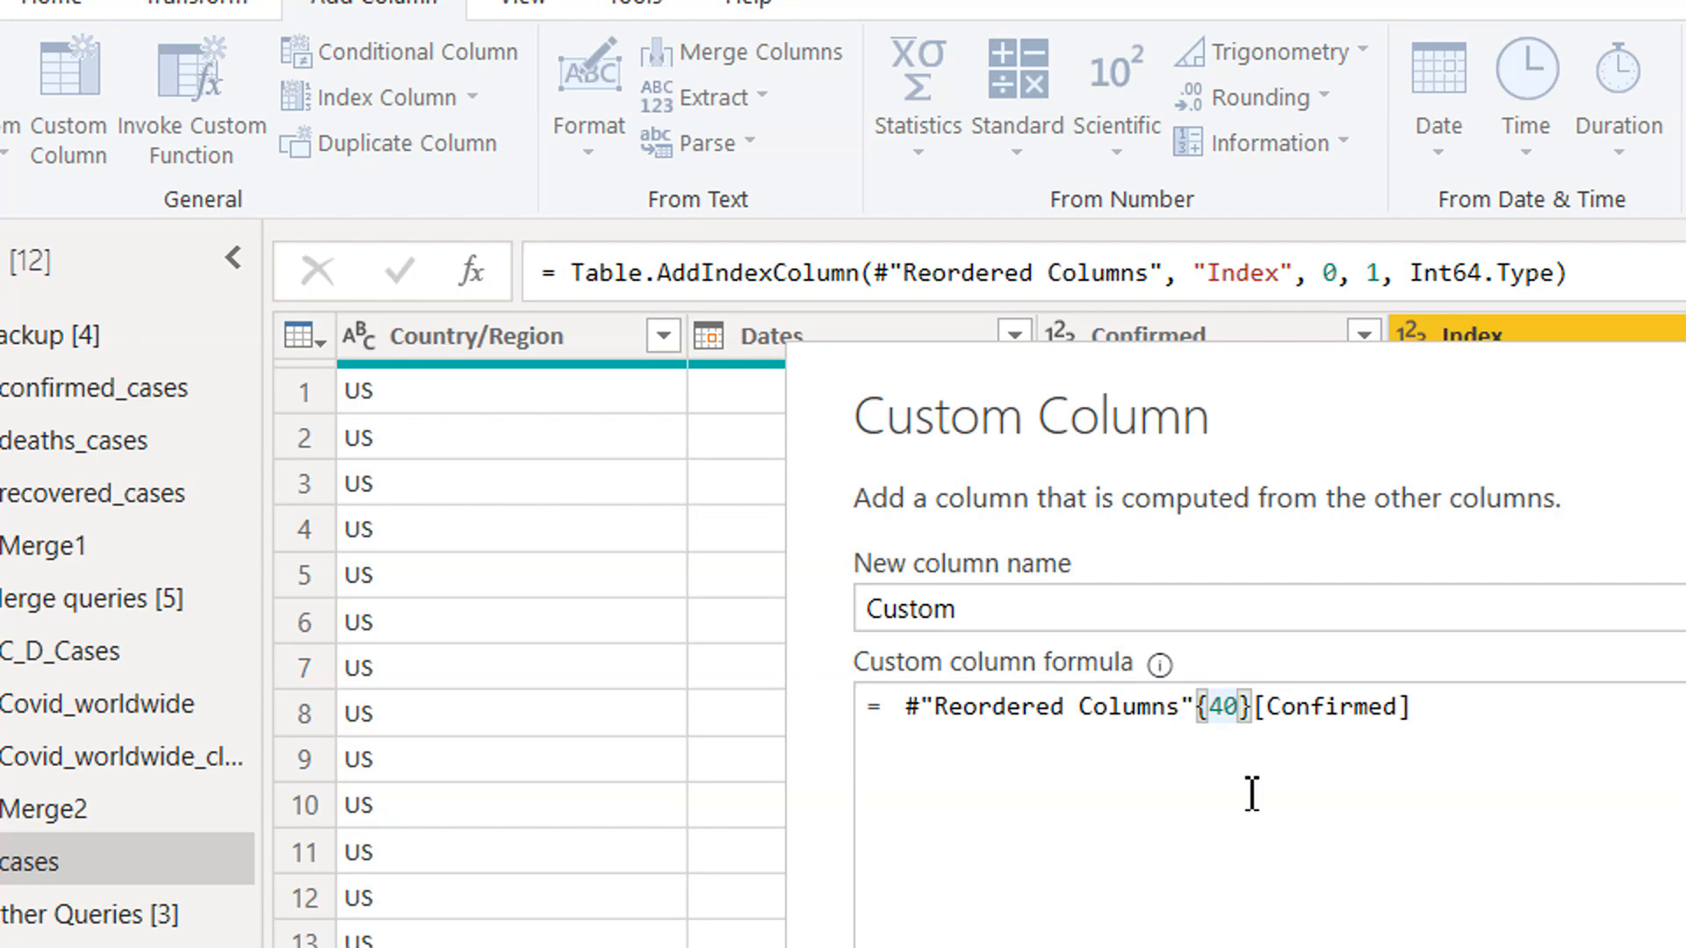
key("BackSpace")
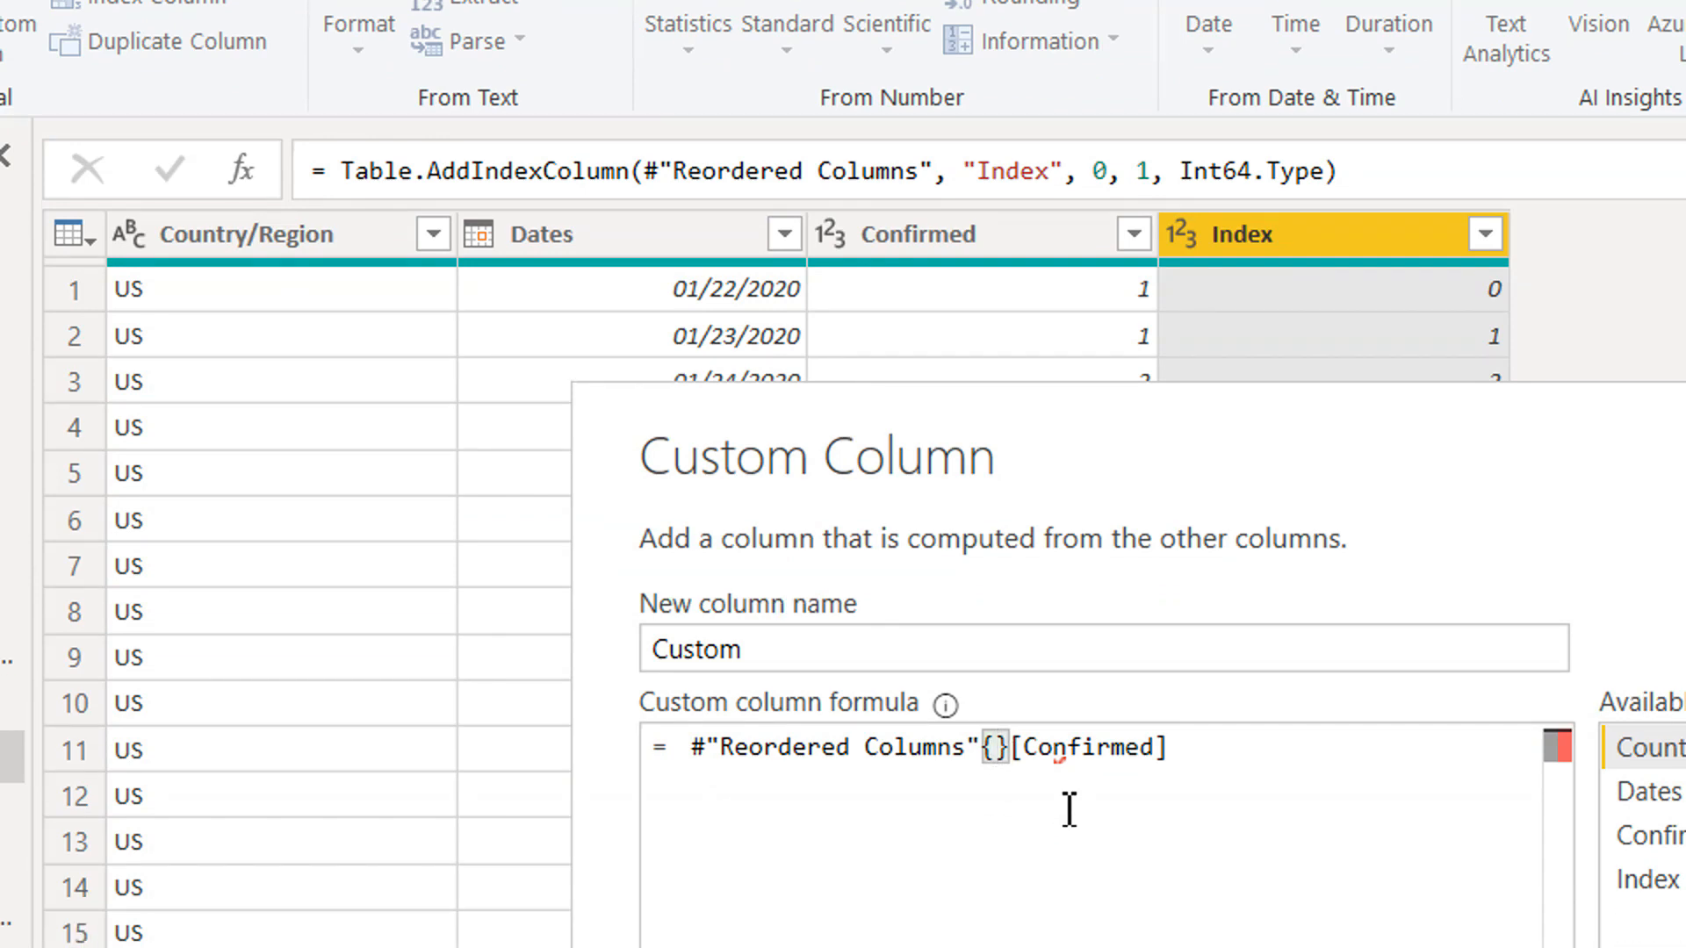
type("[")
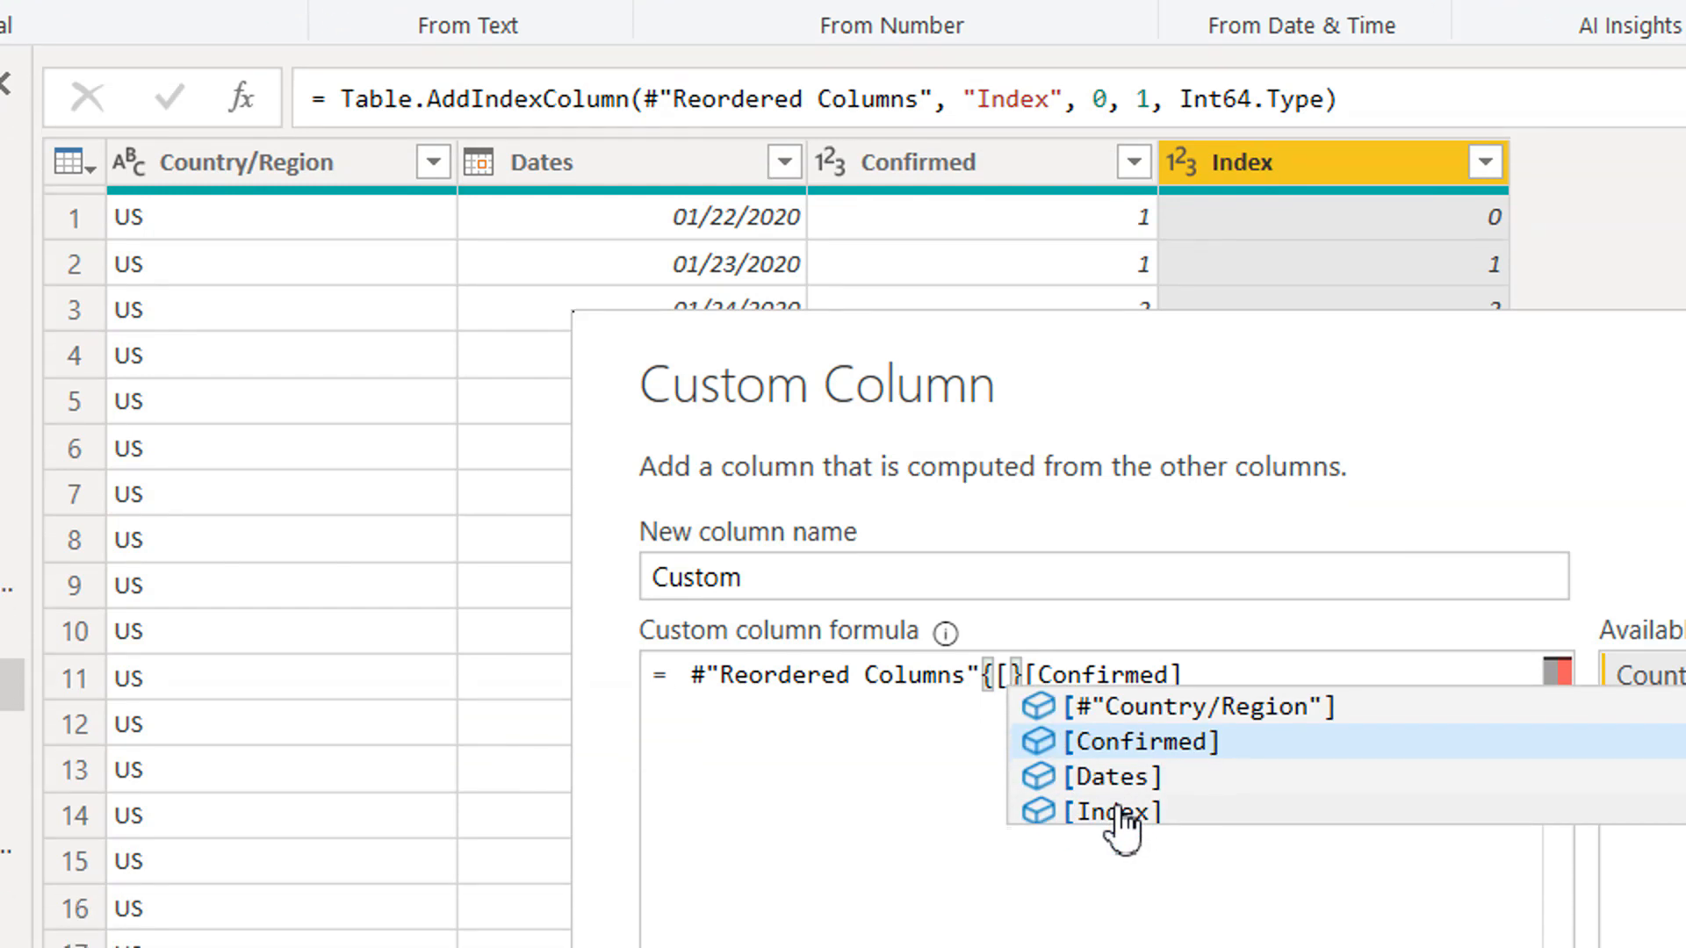
left_click(1113, 885)
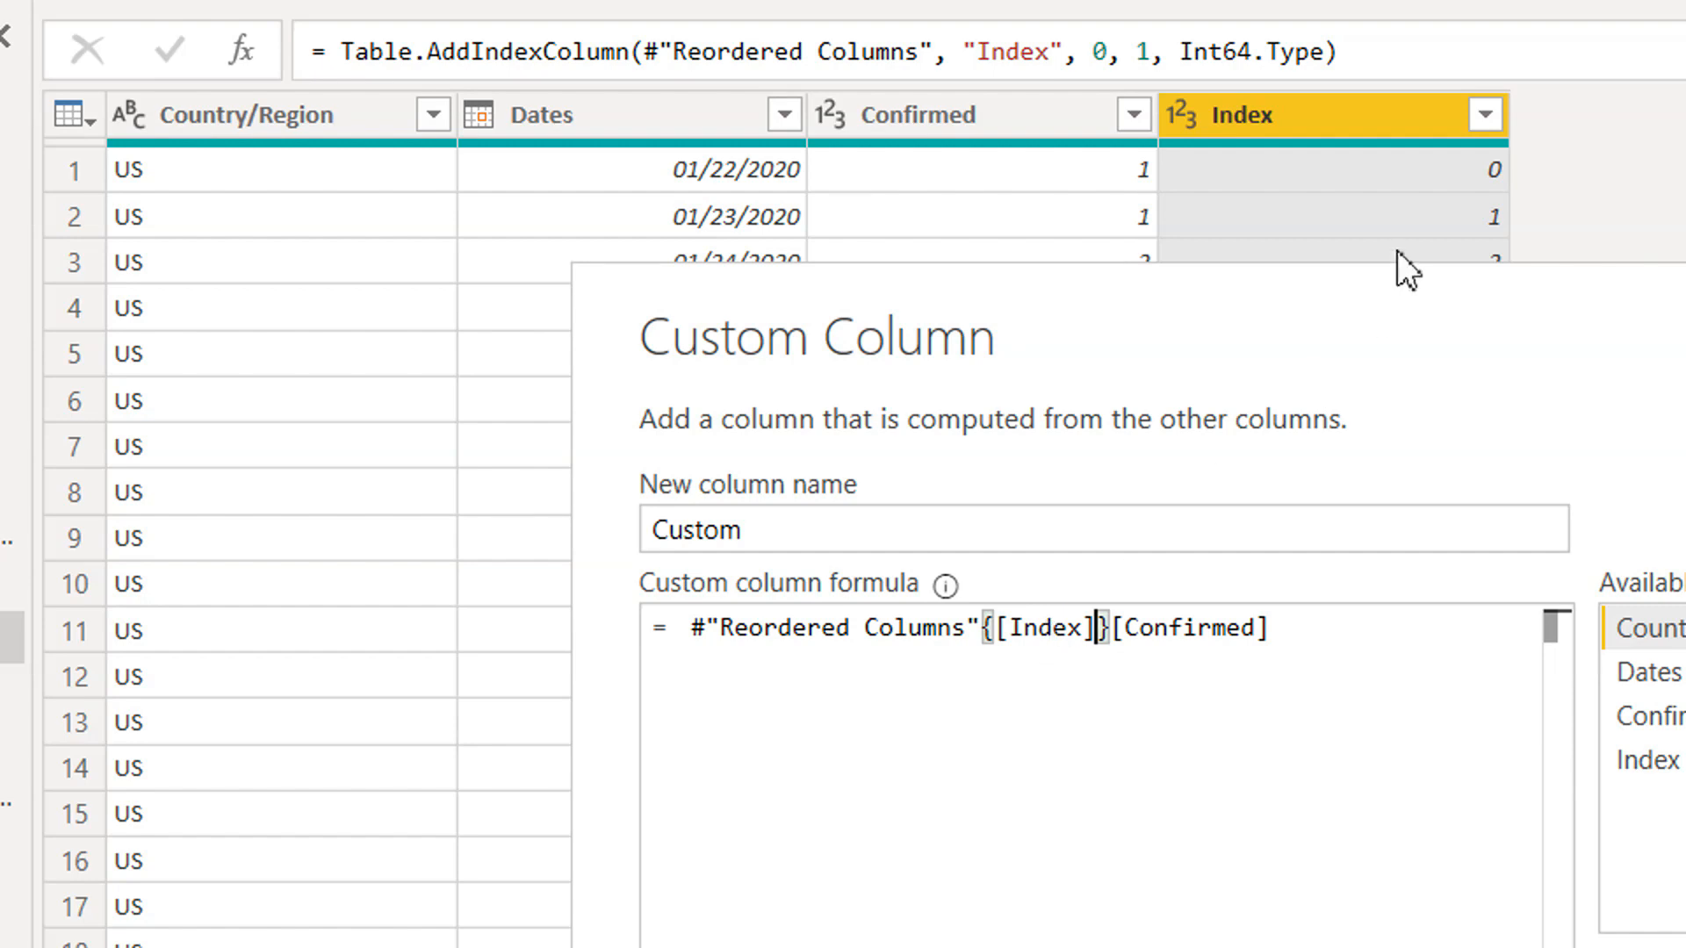
left_click_drag(1419, 317, 1441, 500)
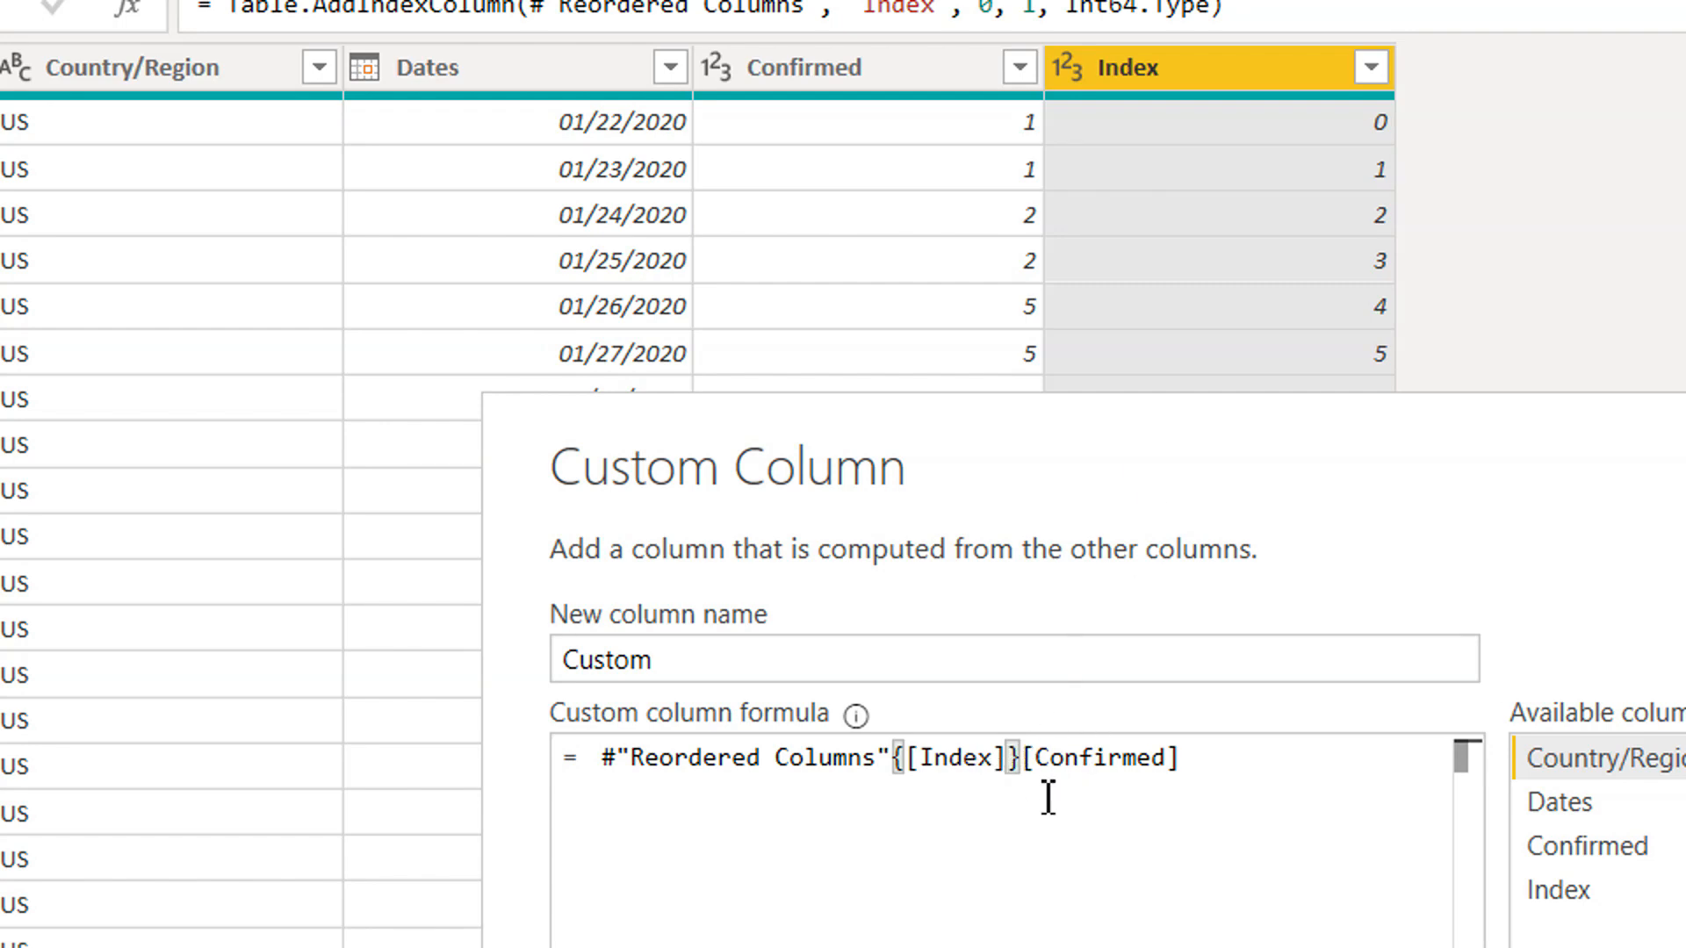
left_click(1239, 779)
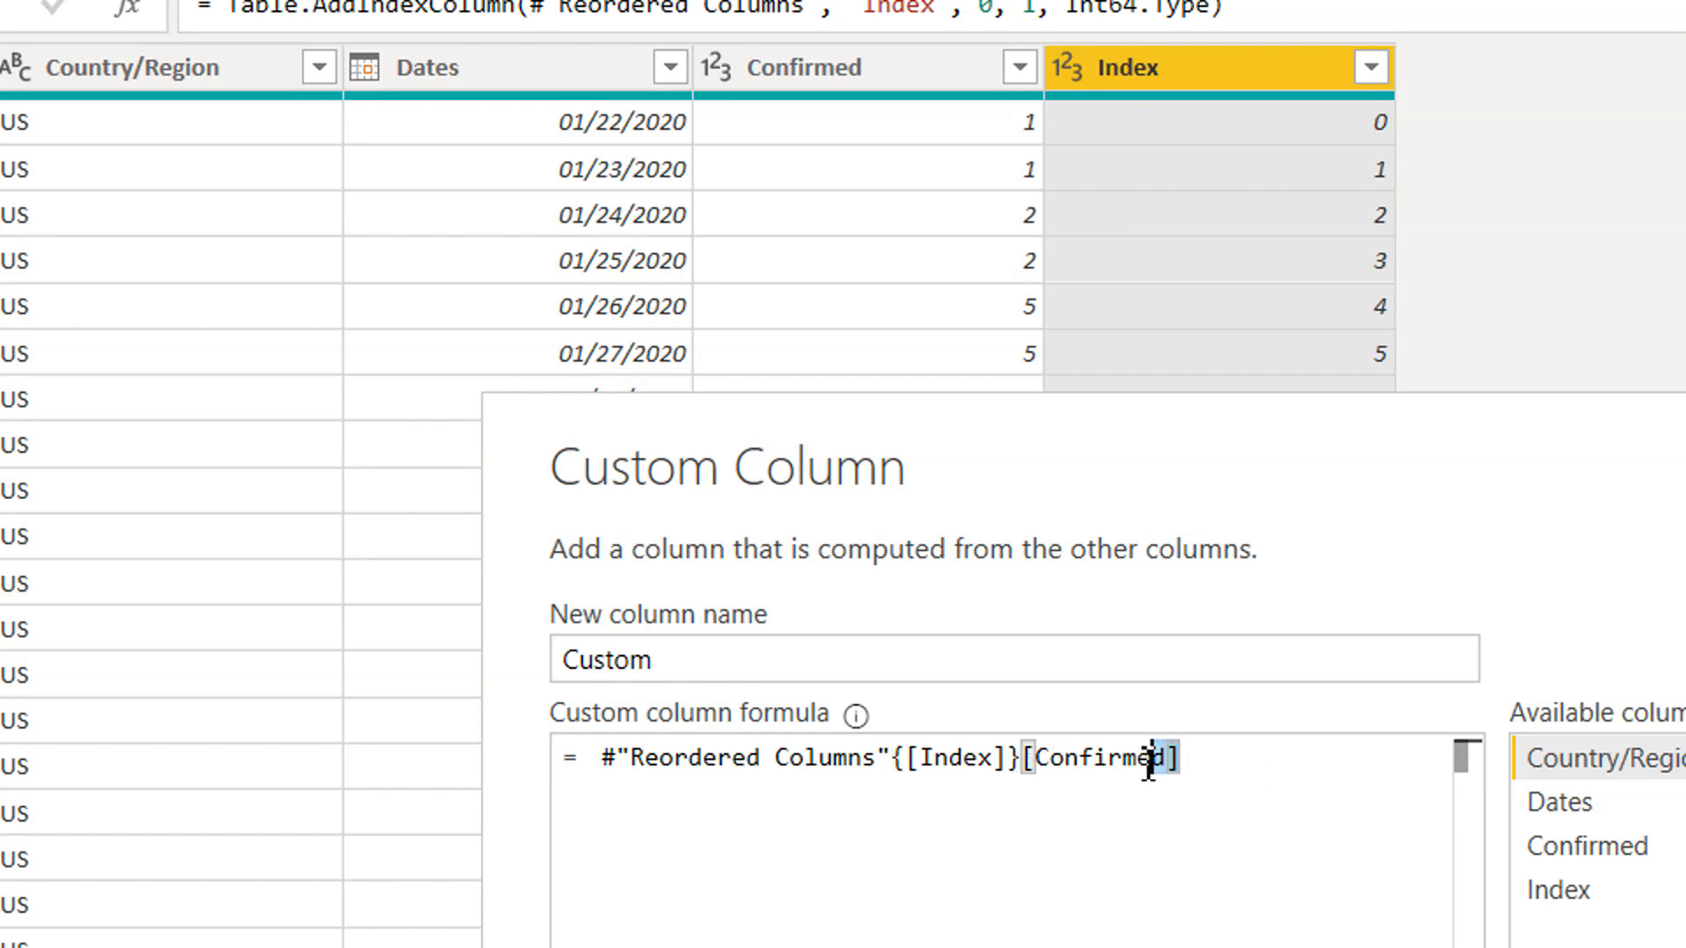
left_click(606, 774, "shift")
left_click(688, 808)
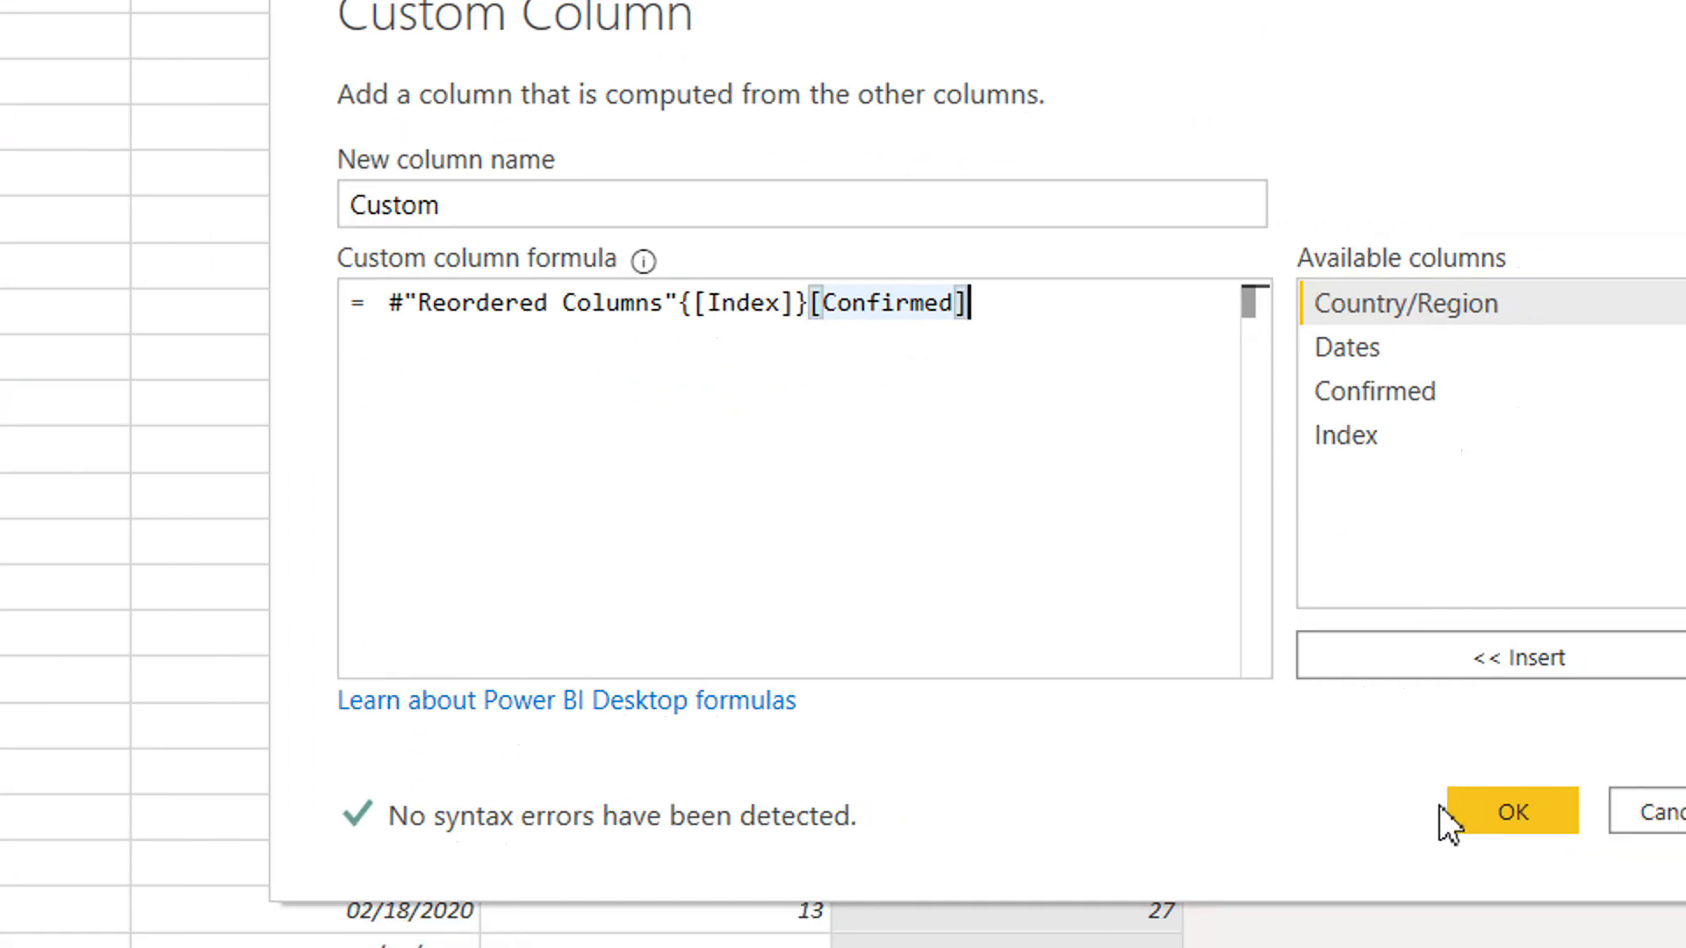
left_click(1677, 896)
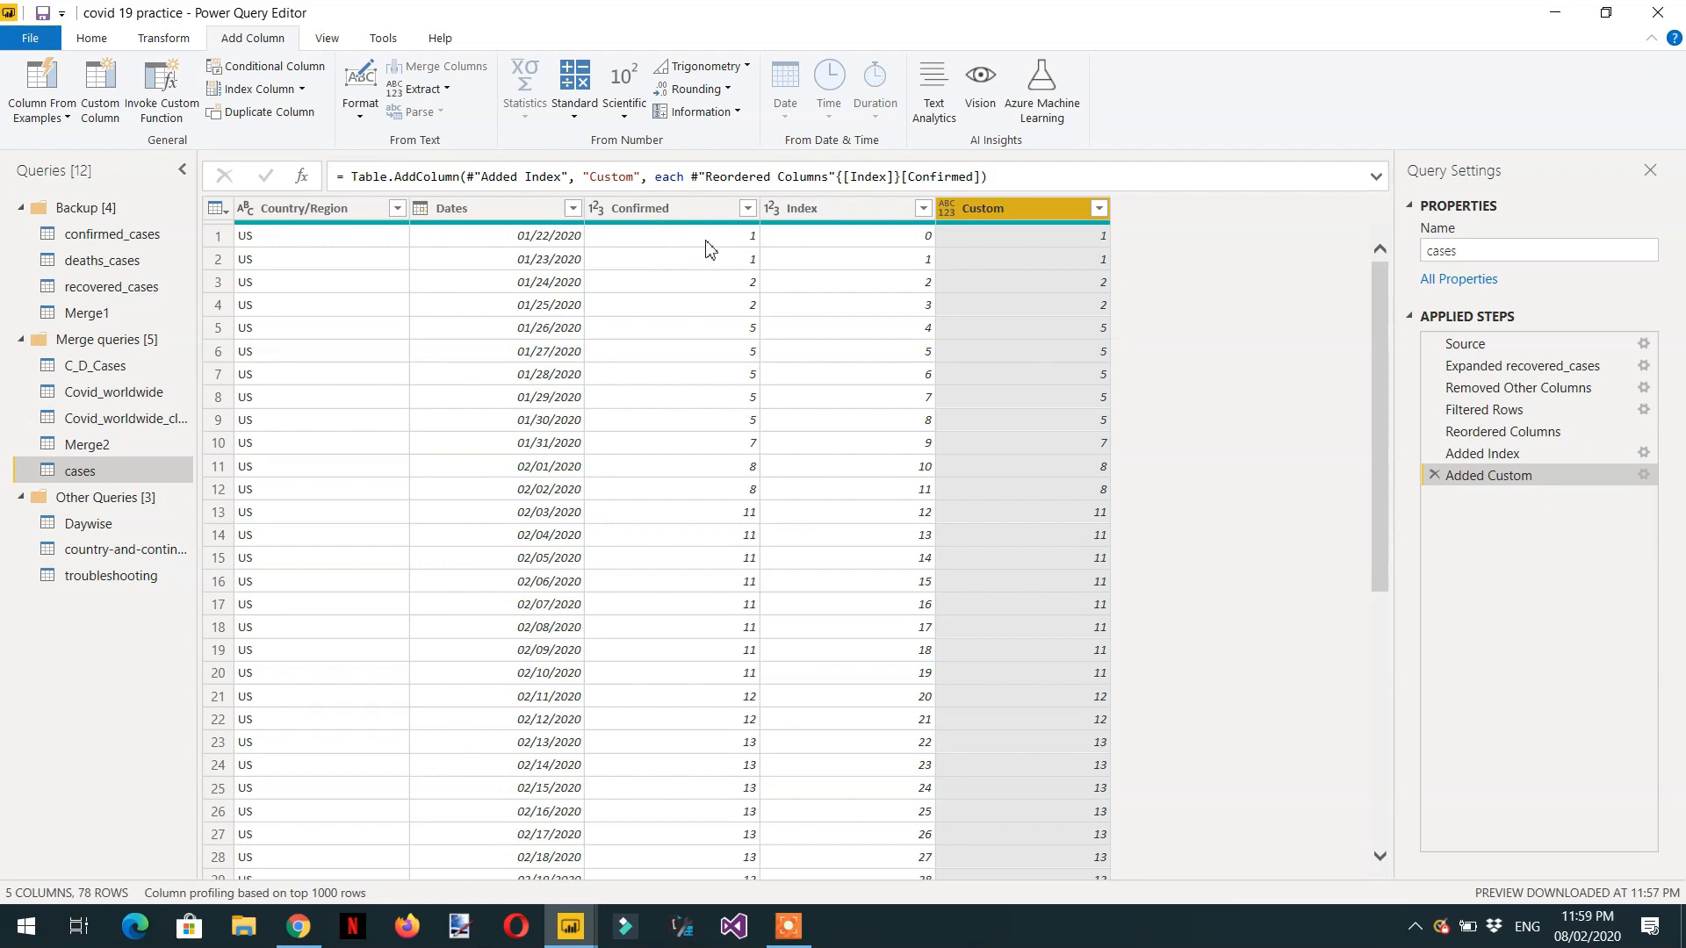
Change the row reference in the Added Custom step's formula to {[Index] - 1} so each row returns the previous row's Confirmed value.
scroll(755, 614, "down", 7)
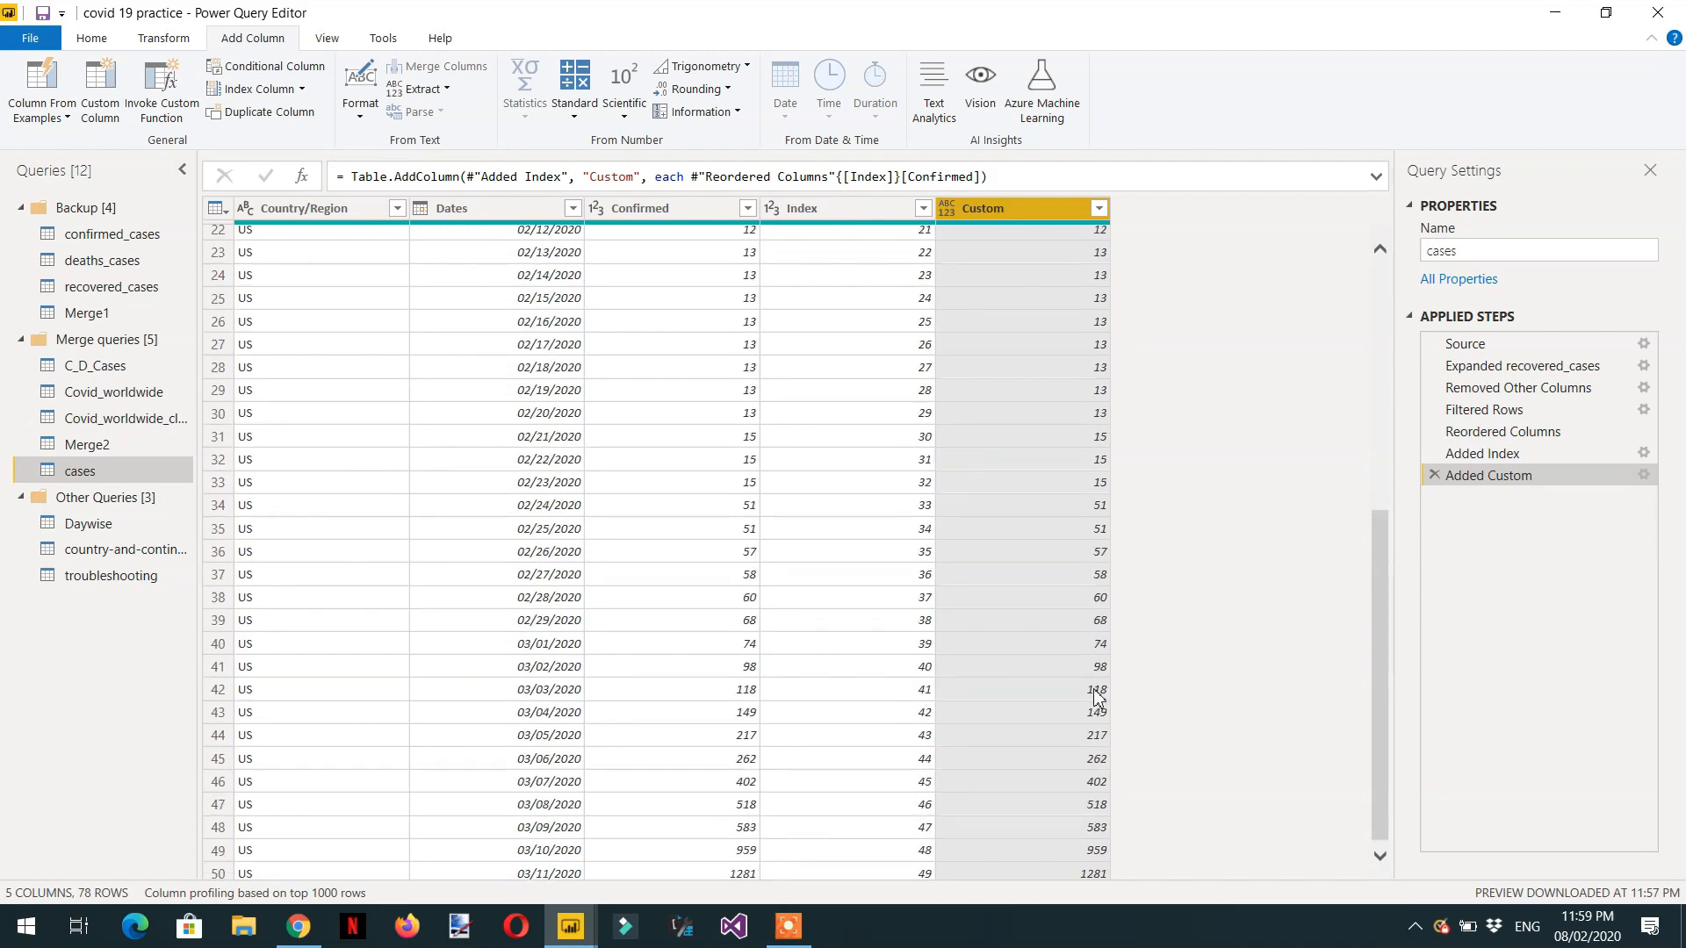
scroll(1016, 623, "up", 7)
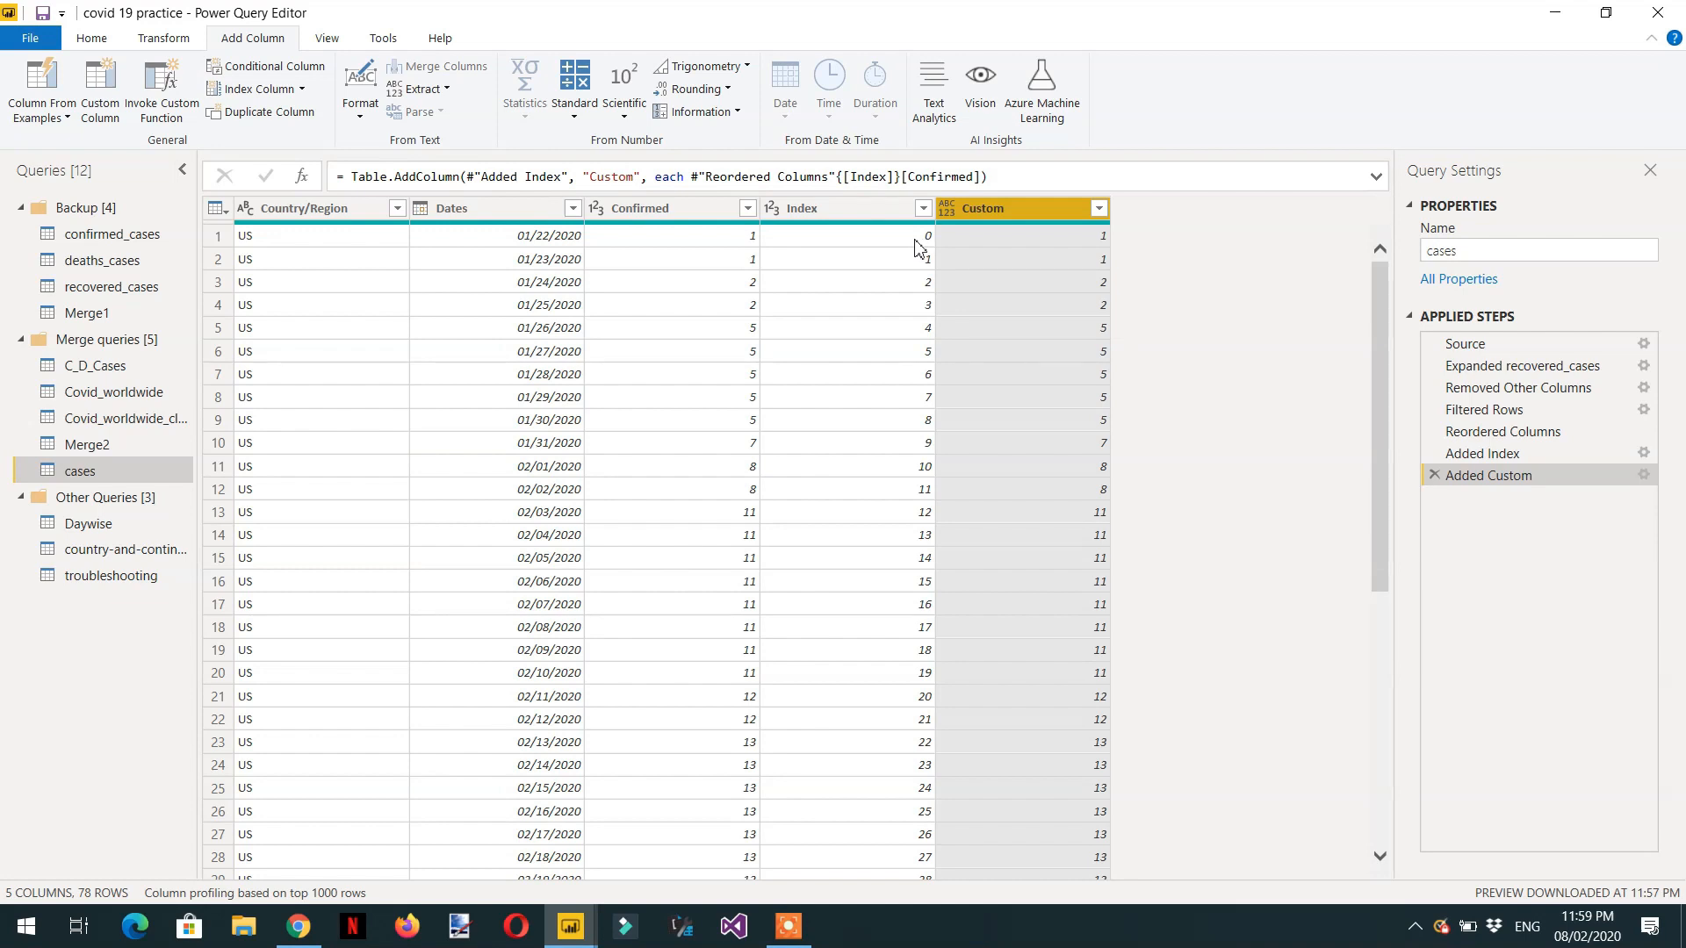
left_click(897, 176)
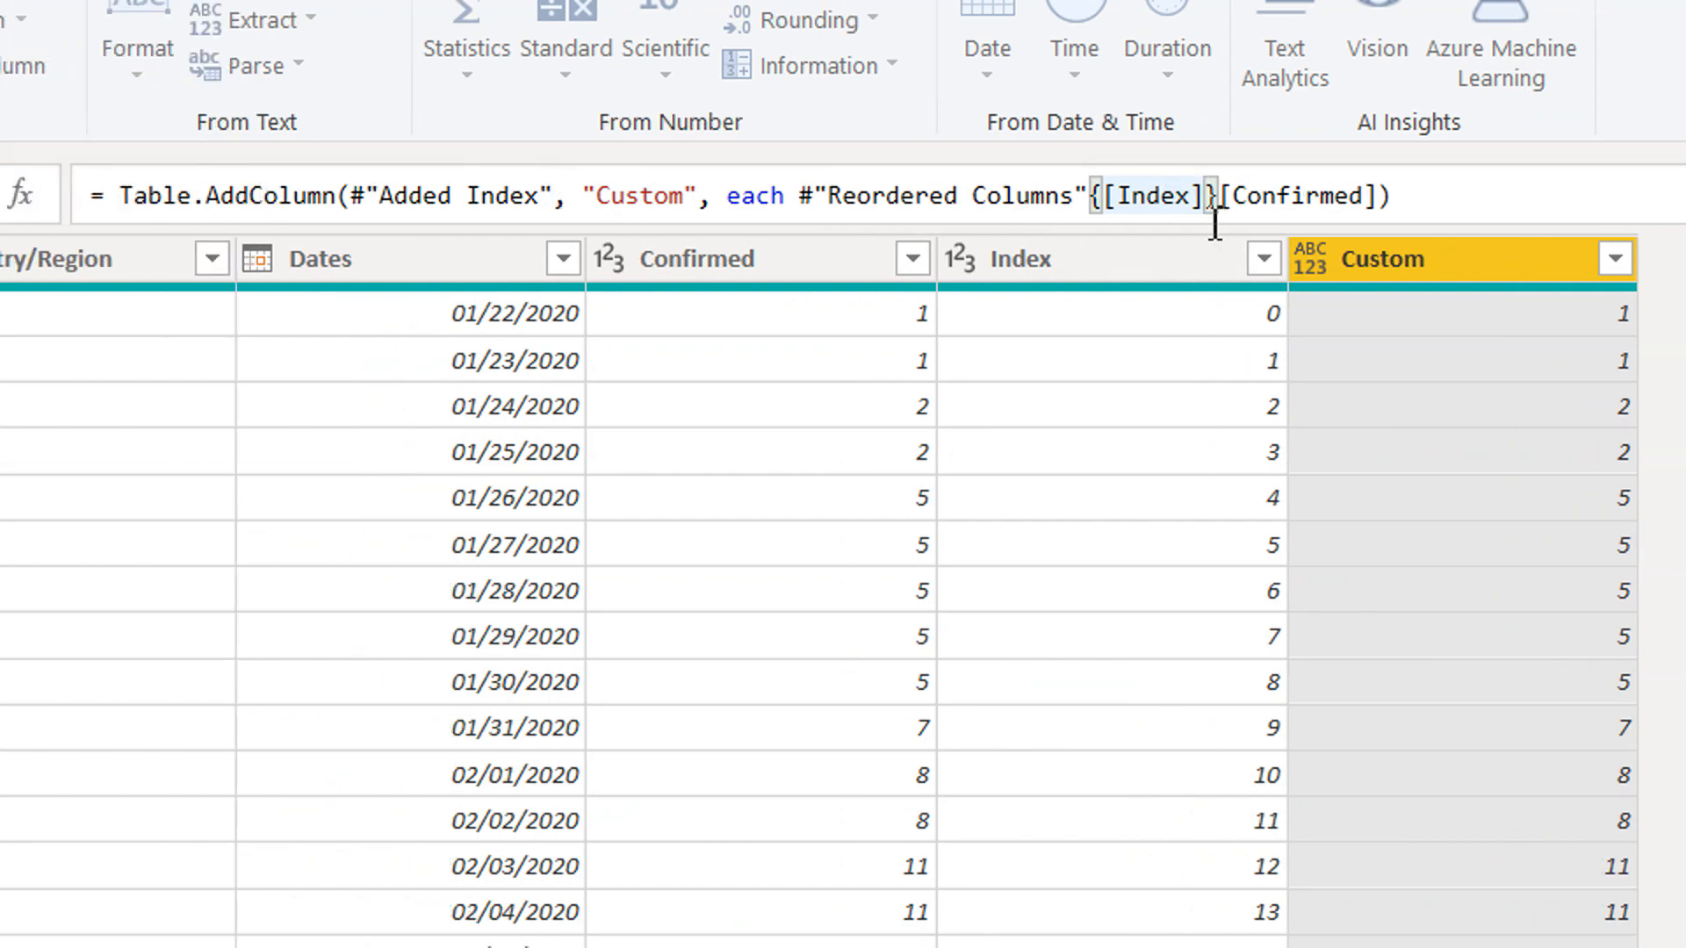
type("- ")
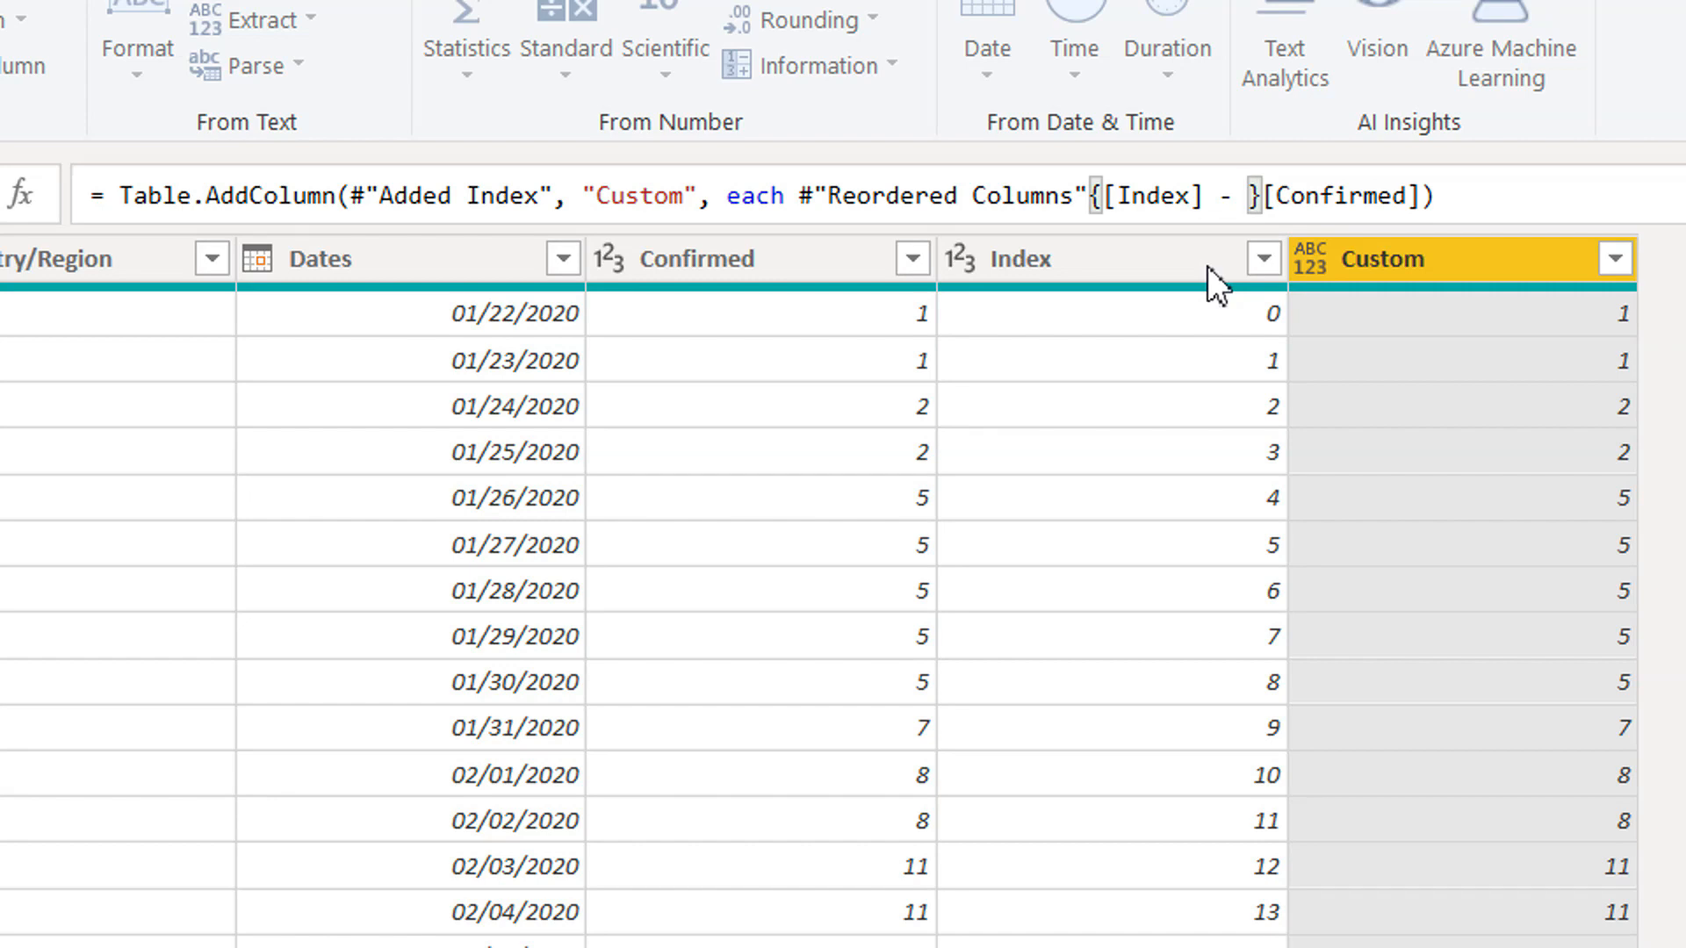
type("0")
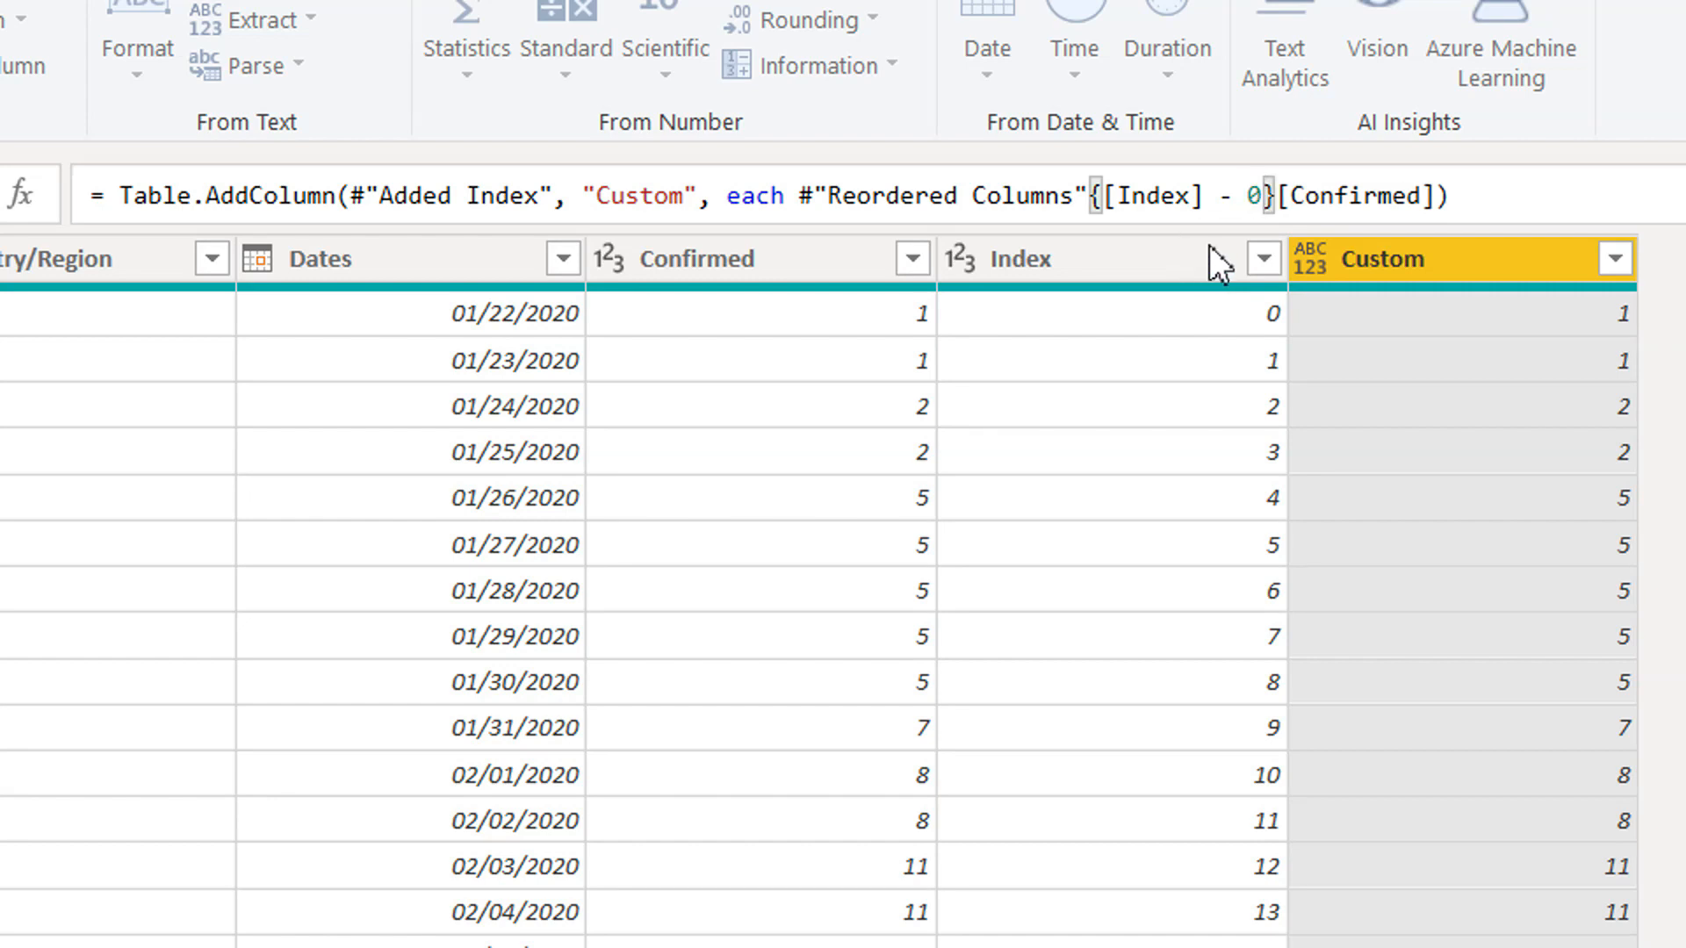
key("BackSpace")
type("1")
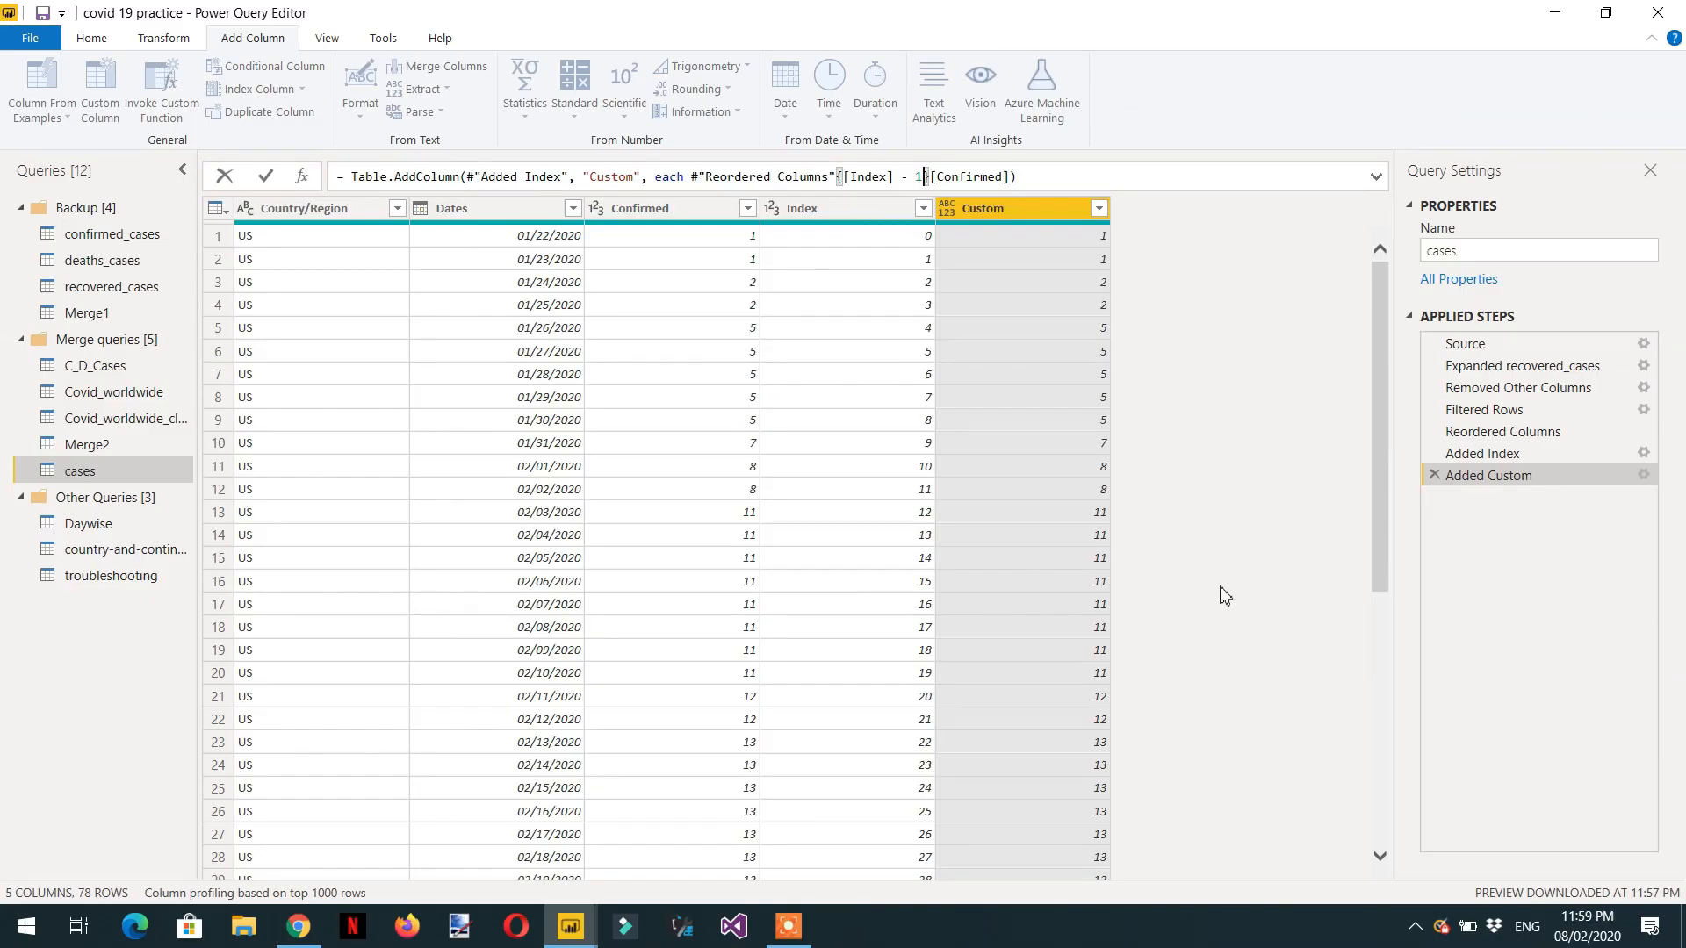
left_click(265, 178)
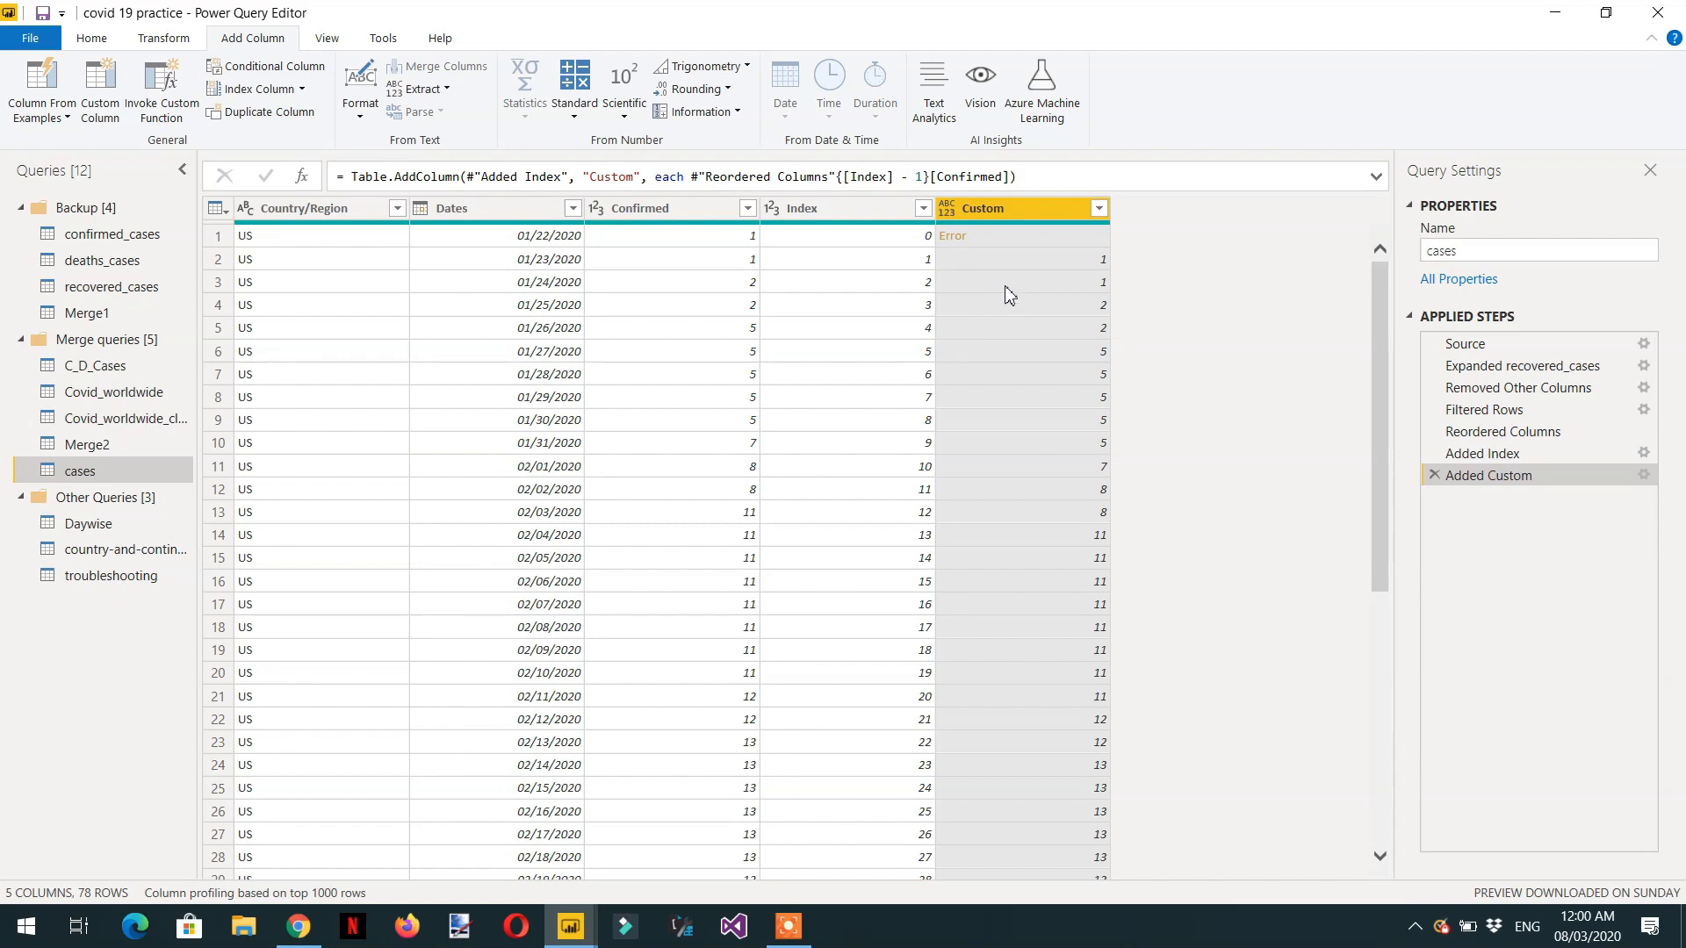
Inspect the first-row error in the Custom column and wrap the previous-row reference in its formula with try … otherwise.
scroll(1041, 516, "down", 4)
scroll(1041, 515, "down", 2)
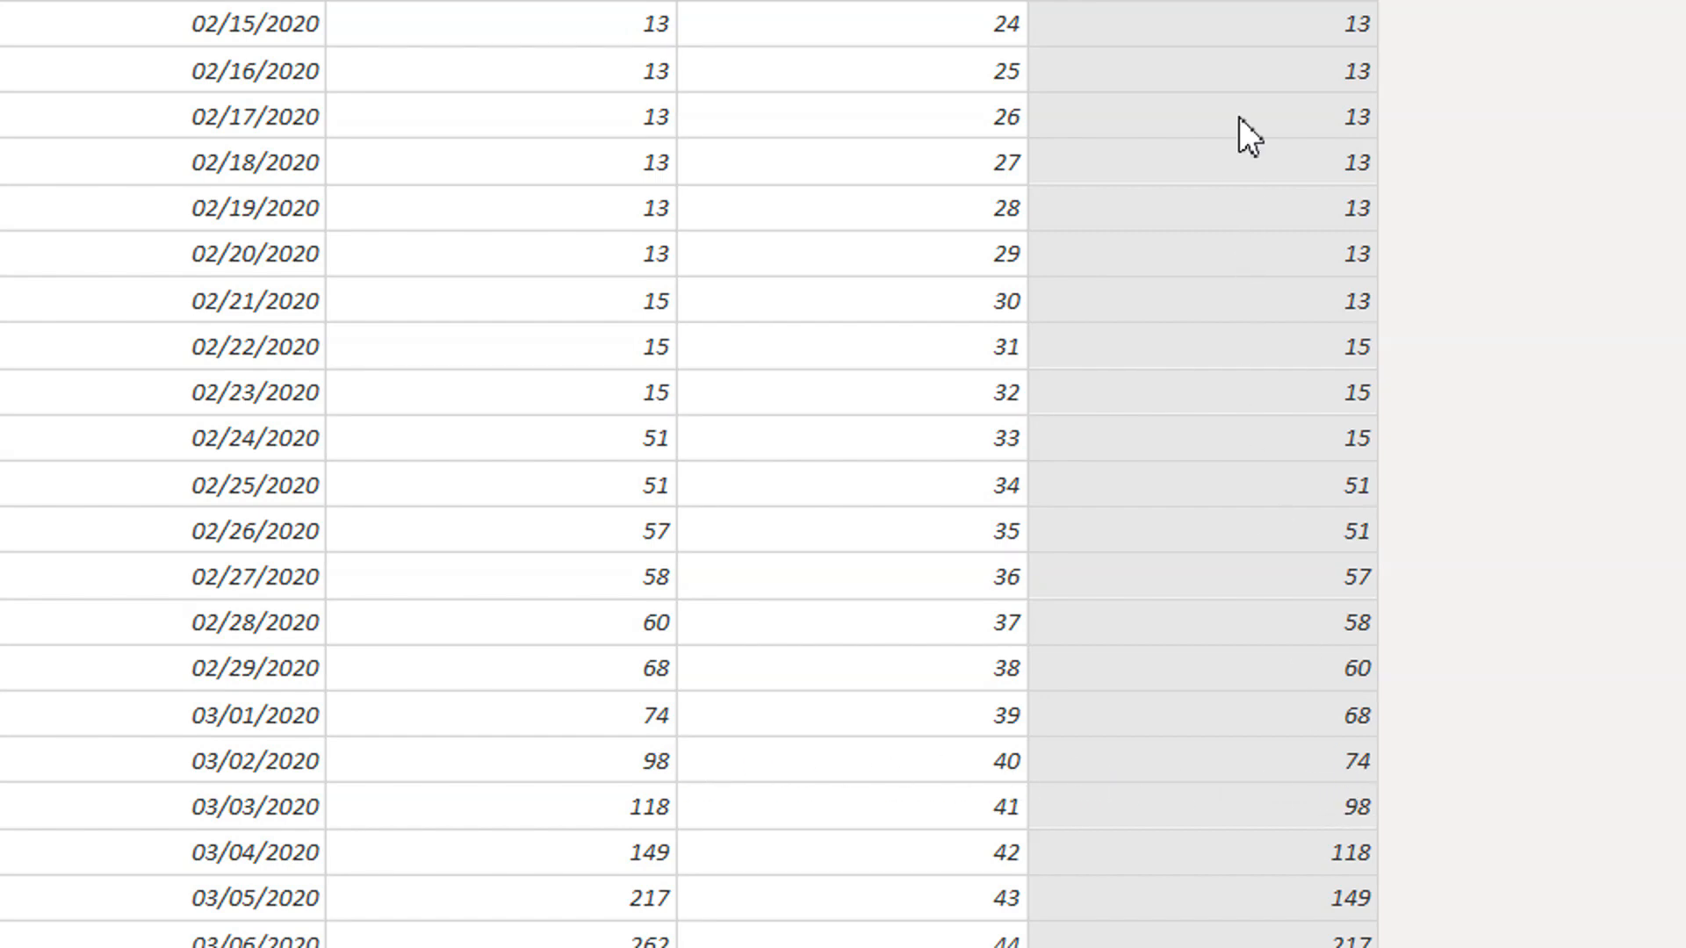
scroll(1240, 118, "up", 7)
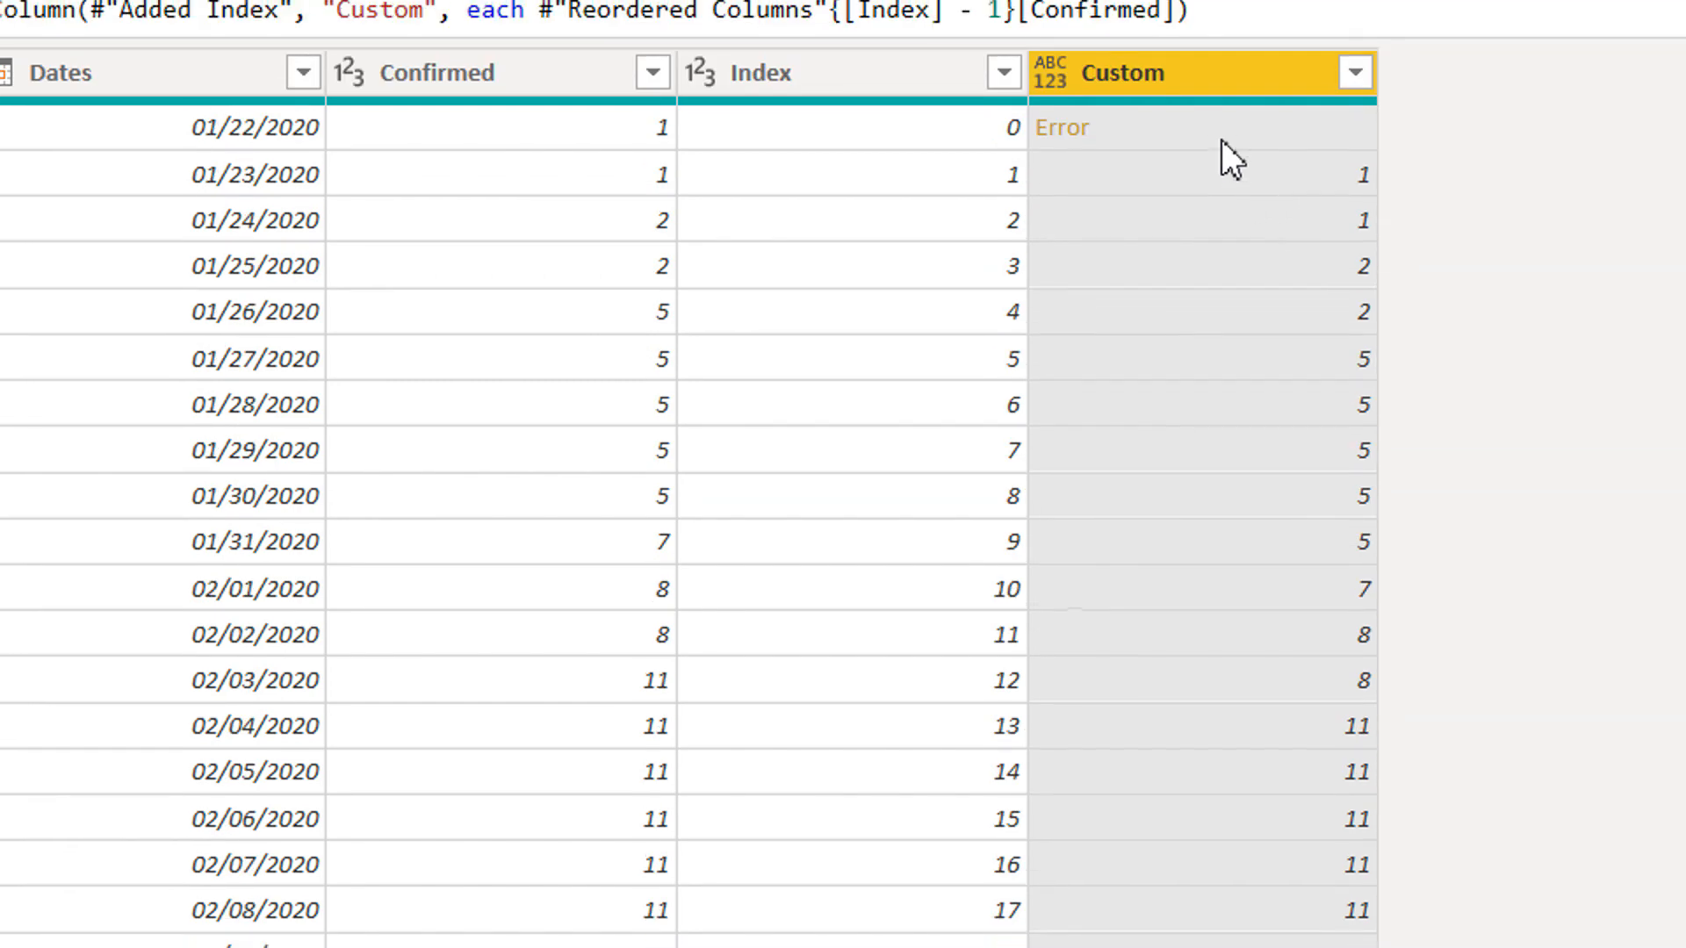
left_click(1220, 139)
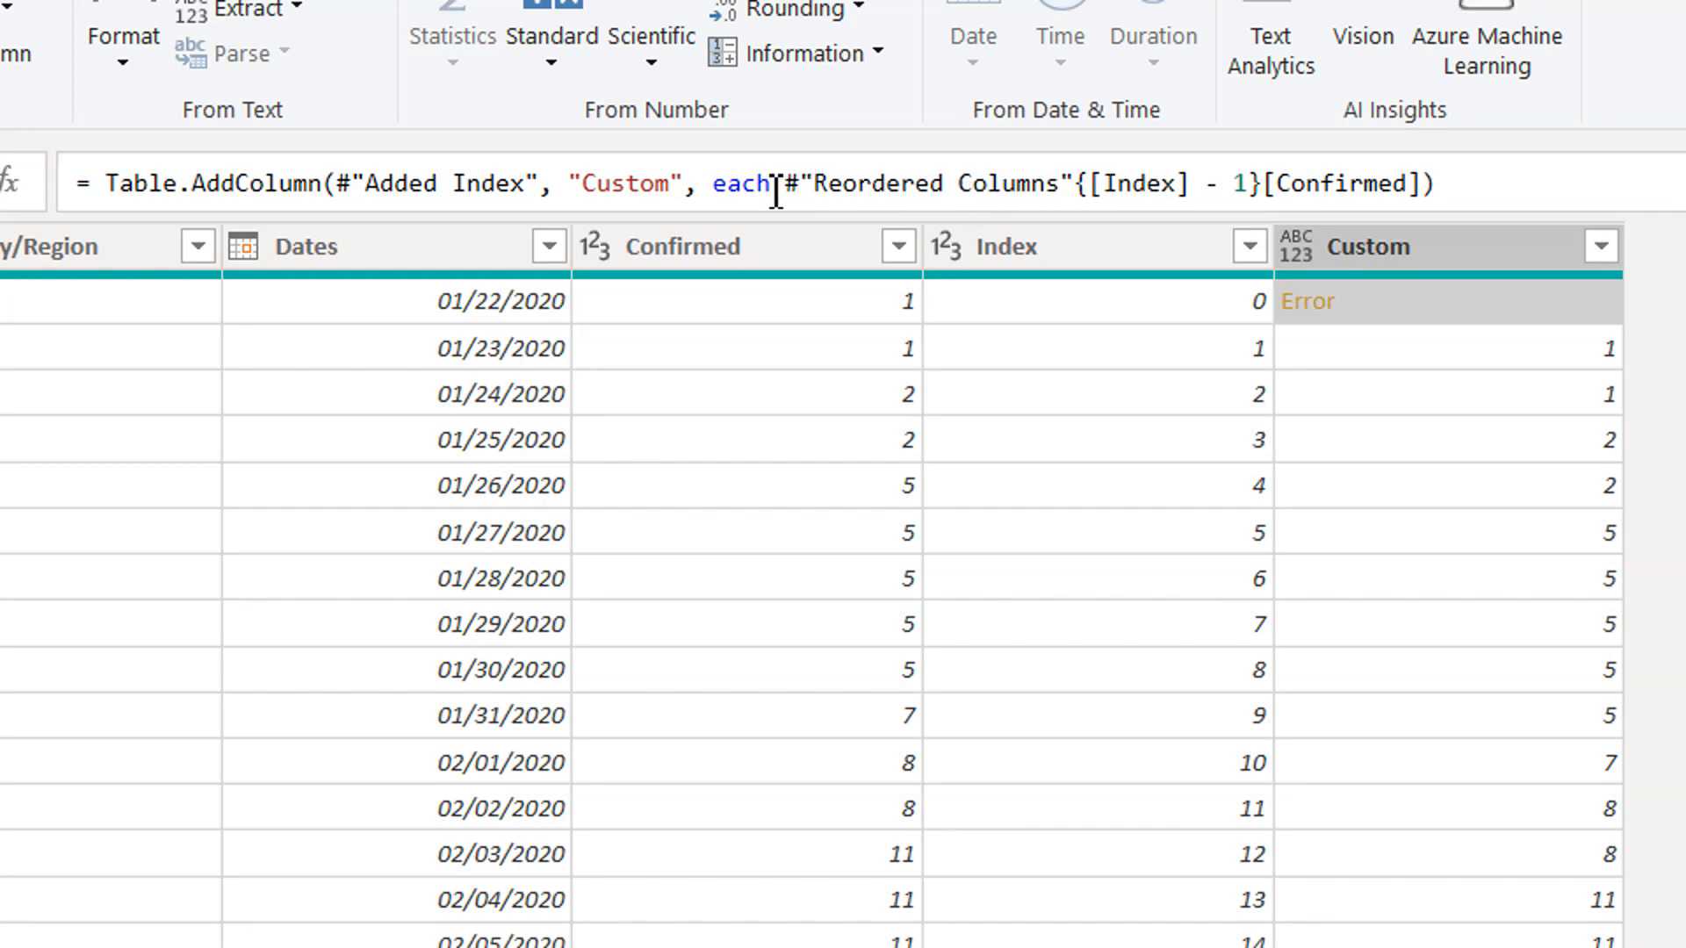
left_click(775, 186)
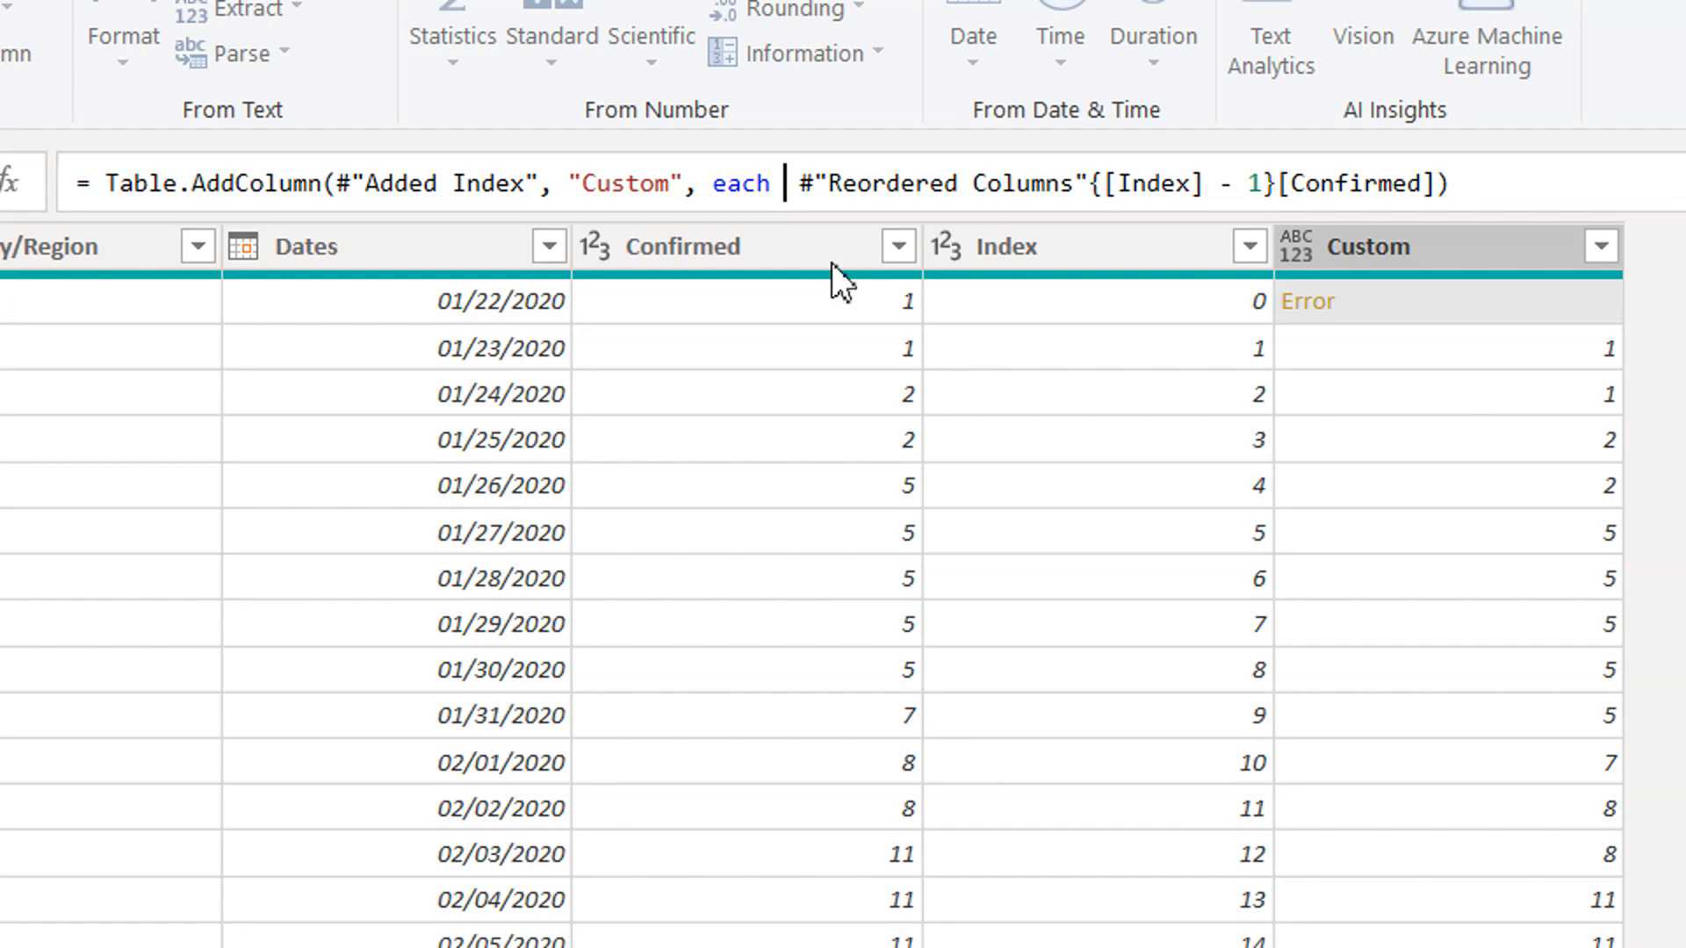
type("try")
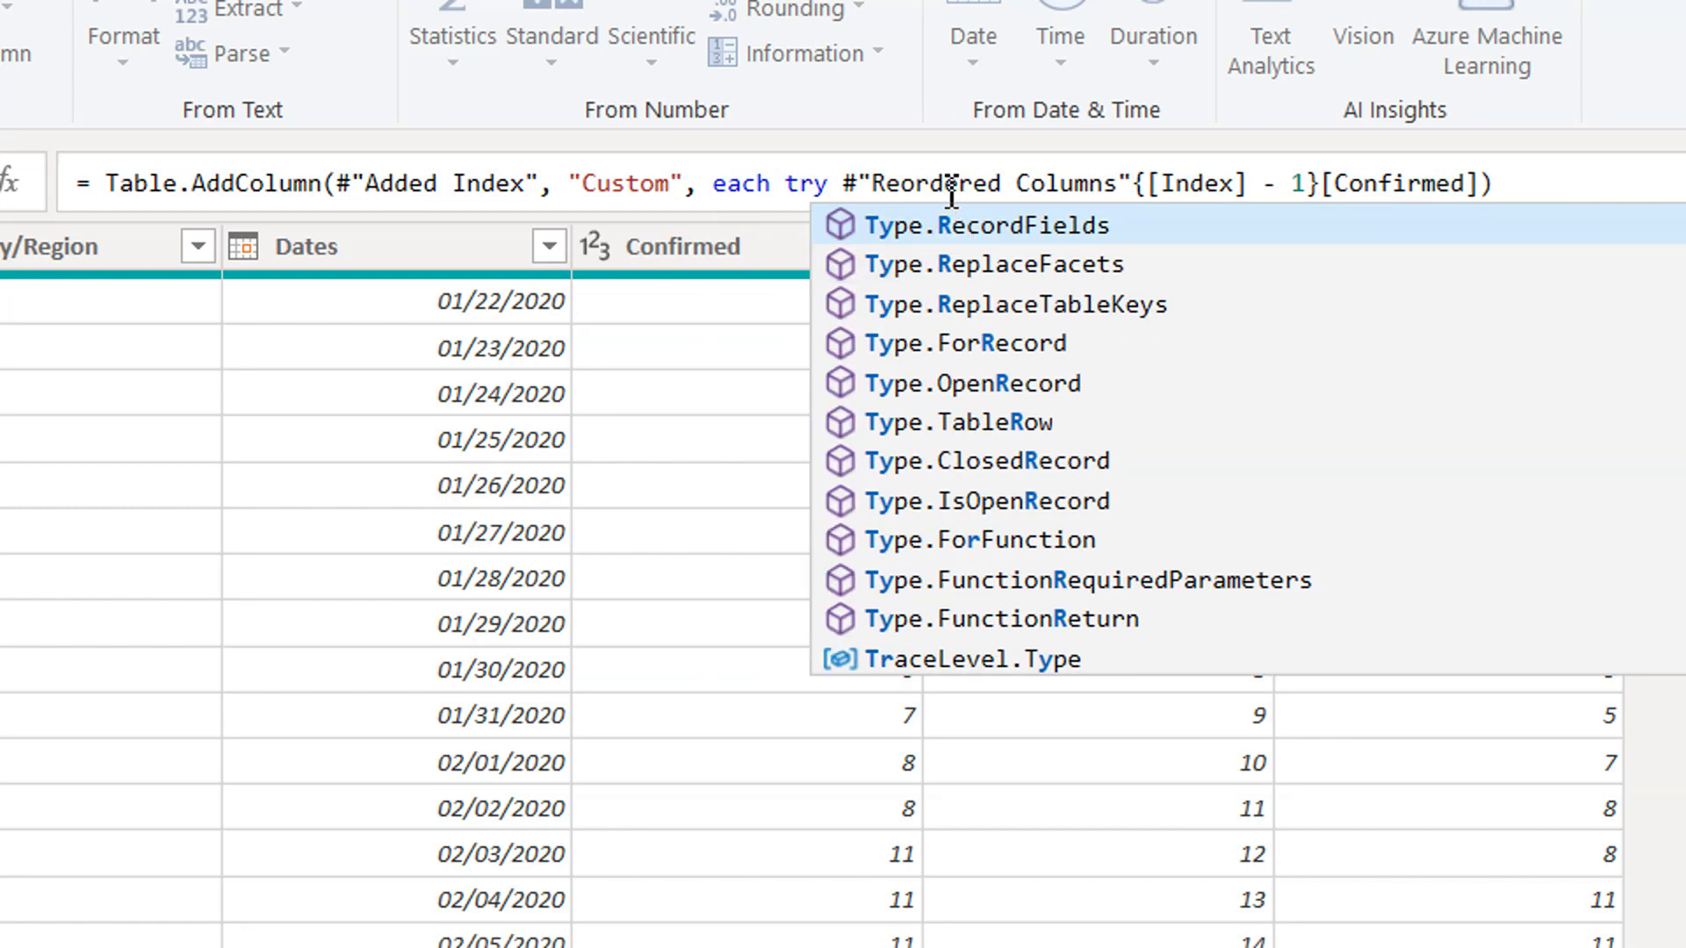
left_click(1042, 184)
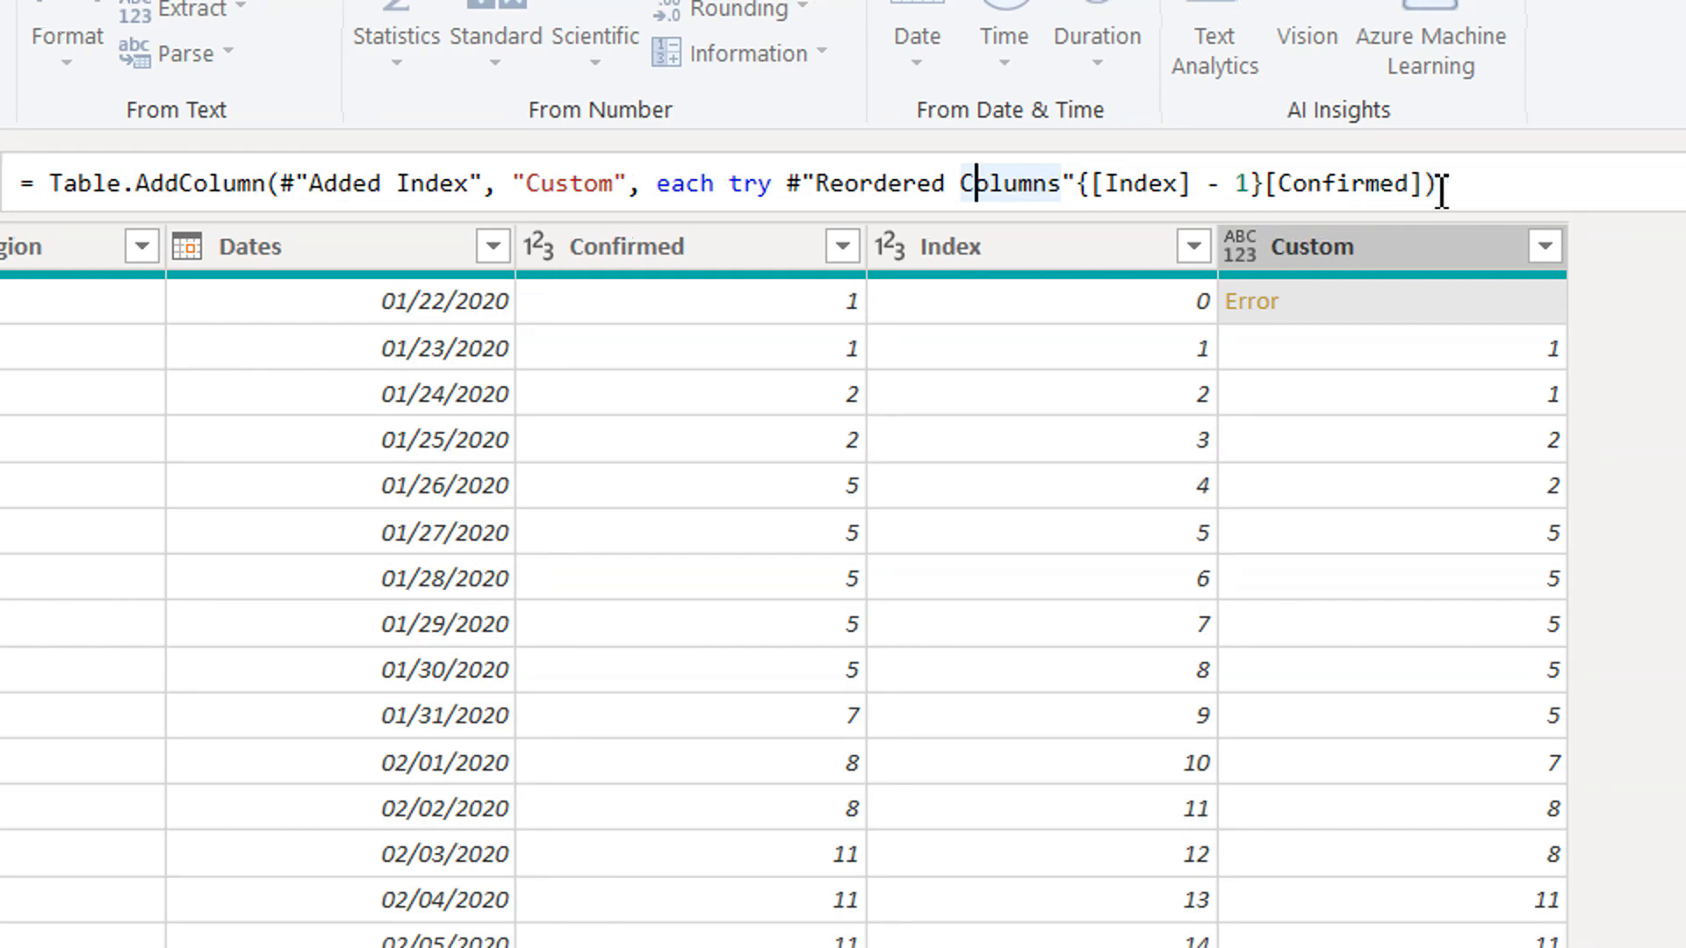
left_click(1459, 186)
type("other")
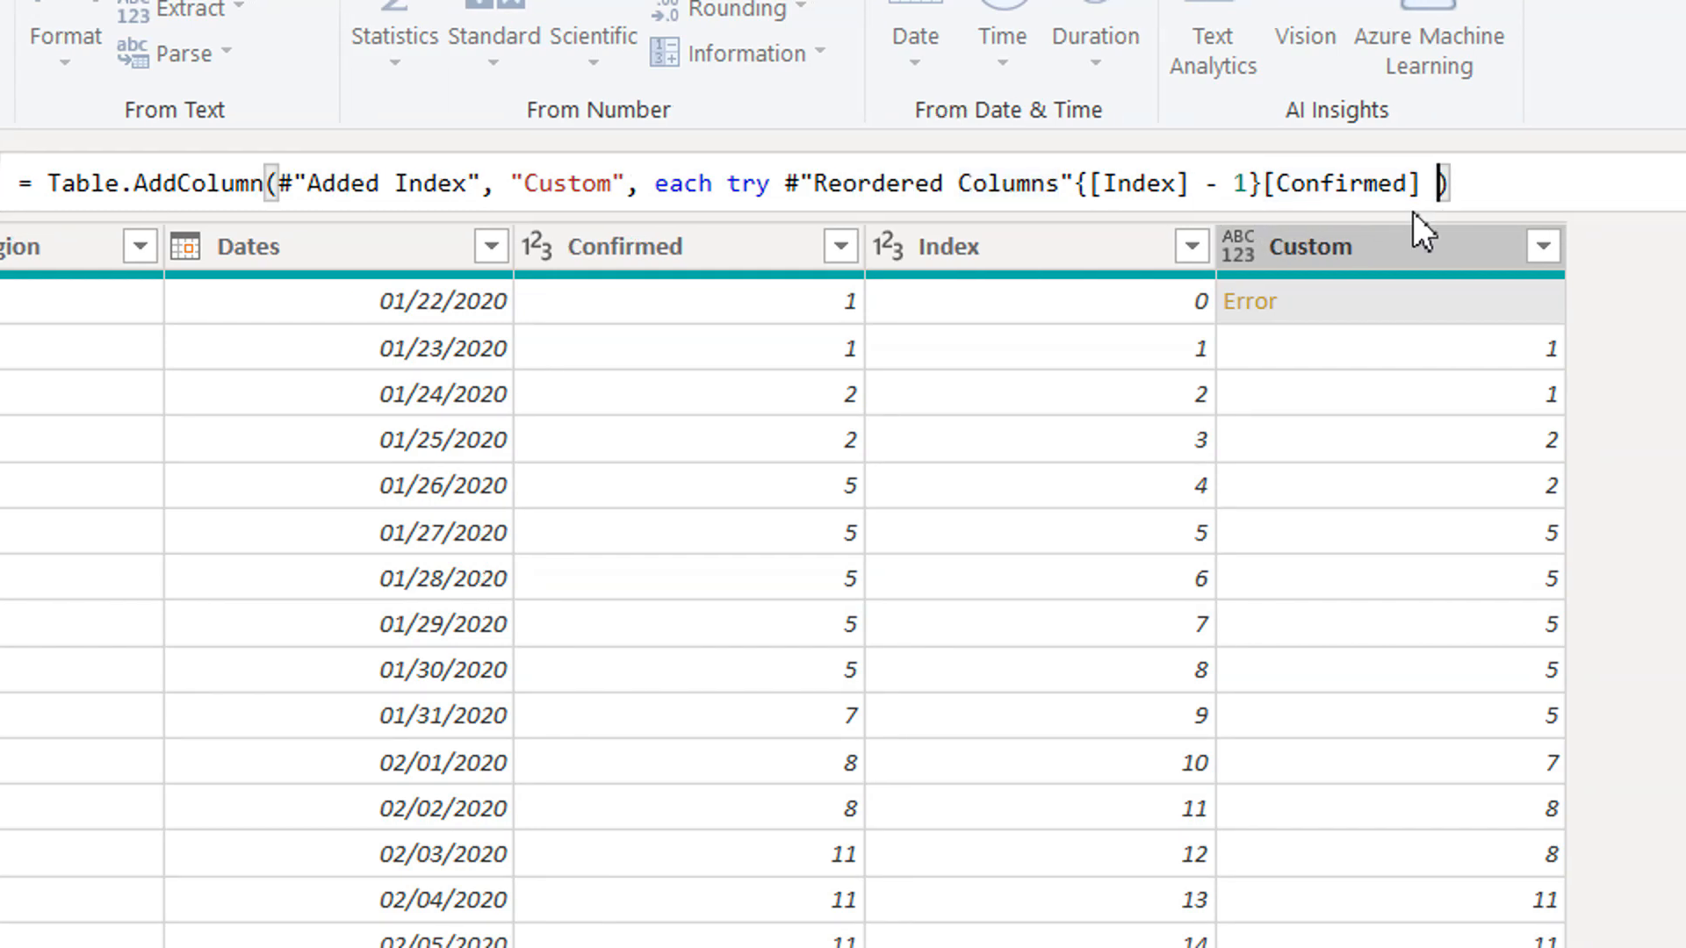
type("wise ")
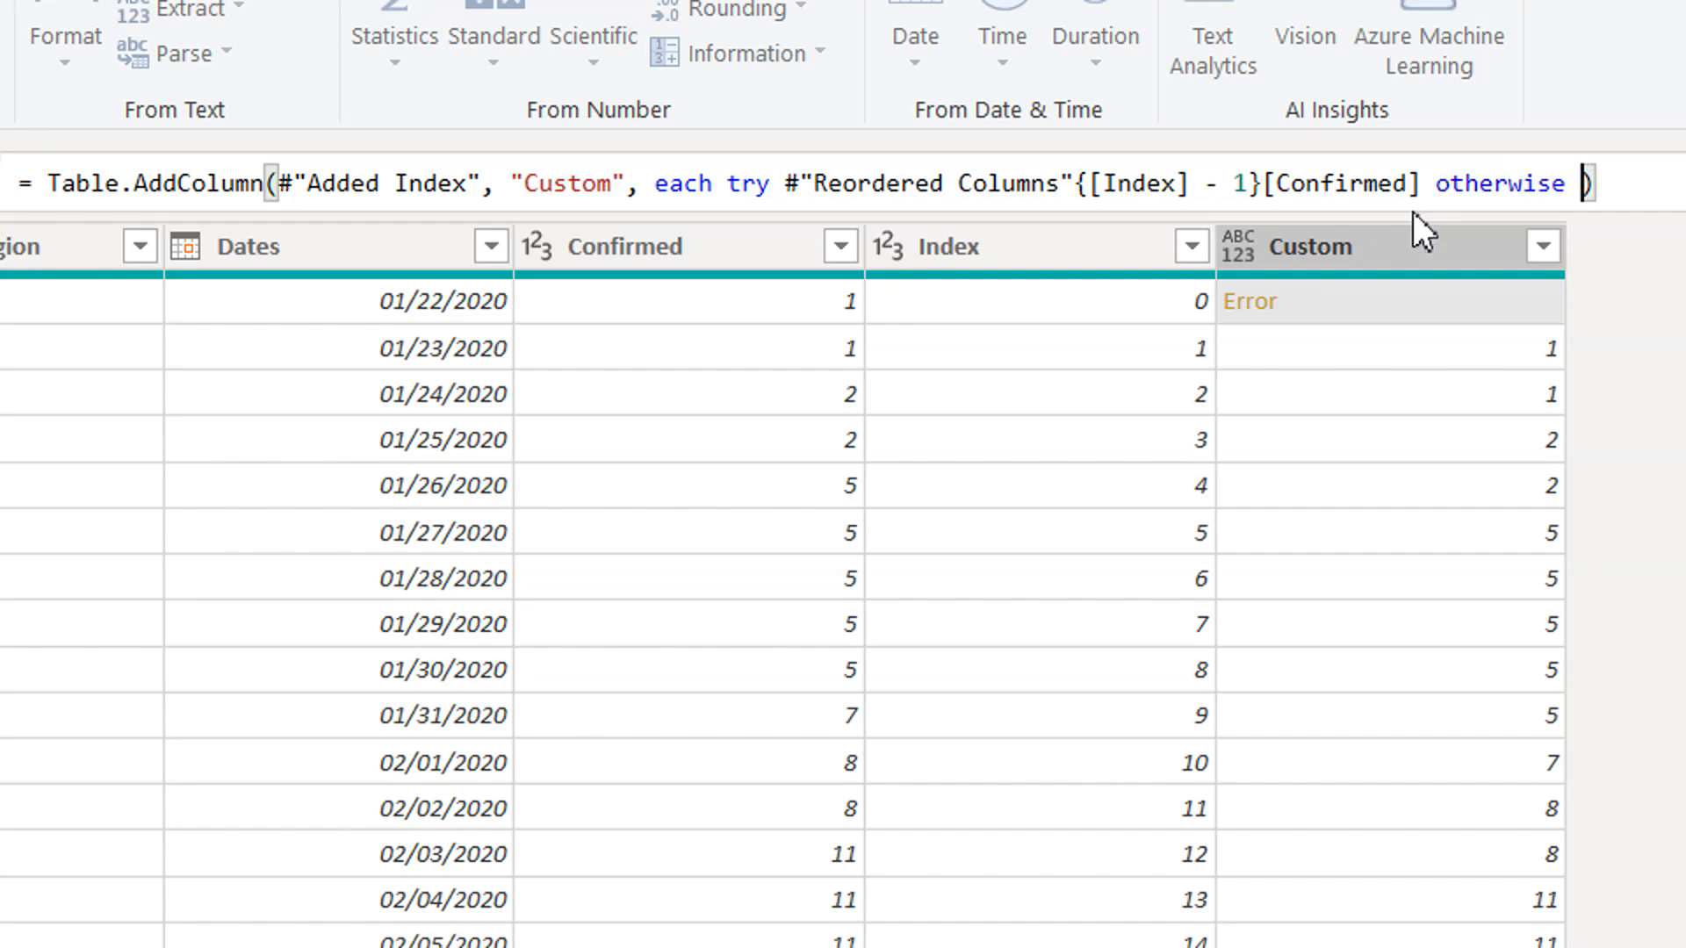
type("null")
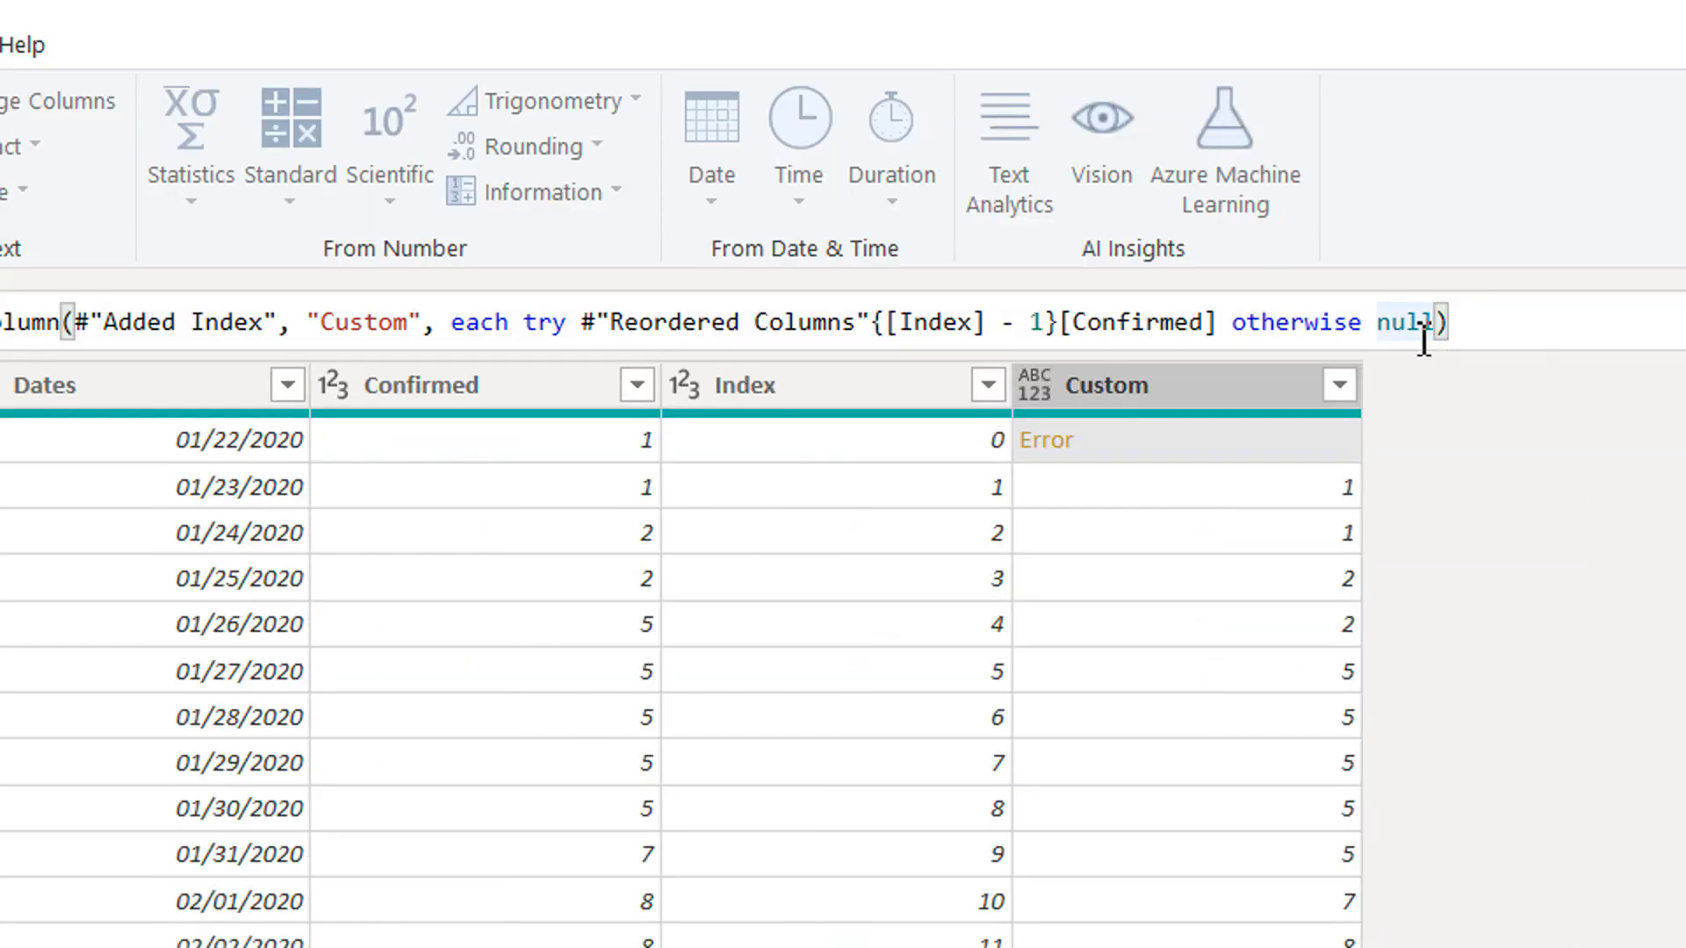
Set the otherwise fallback value in the Added Custom formula to 0 and apply the formula.
key("BackSpace")
key("BackSpace")
key("BackSpace")
key("BackSpace")
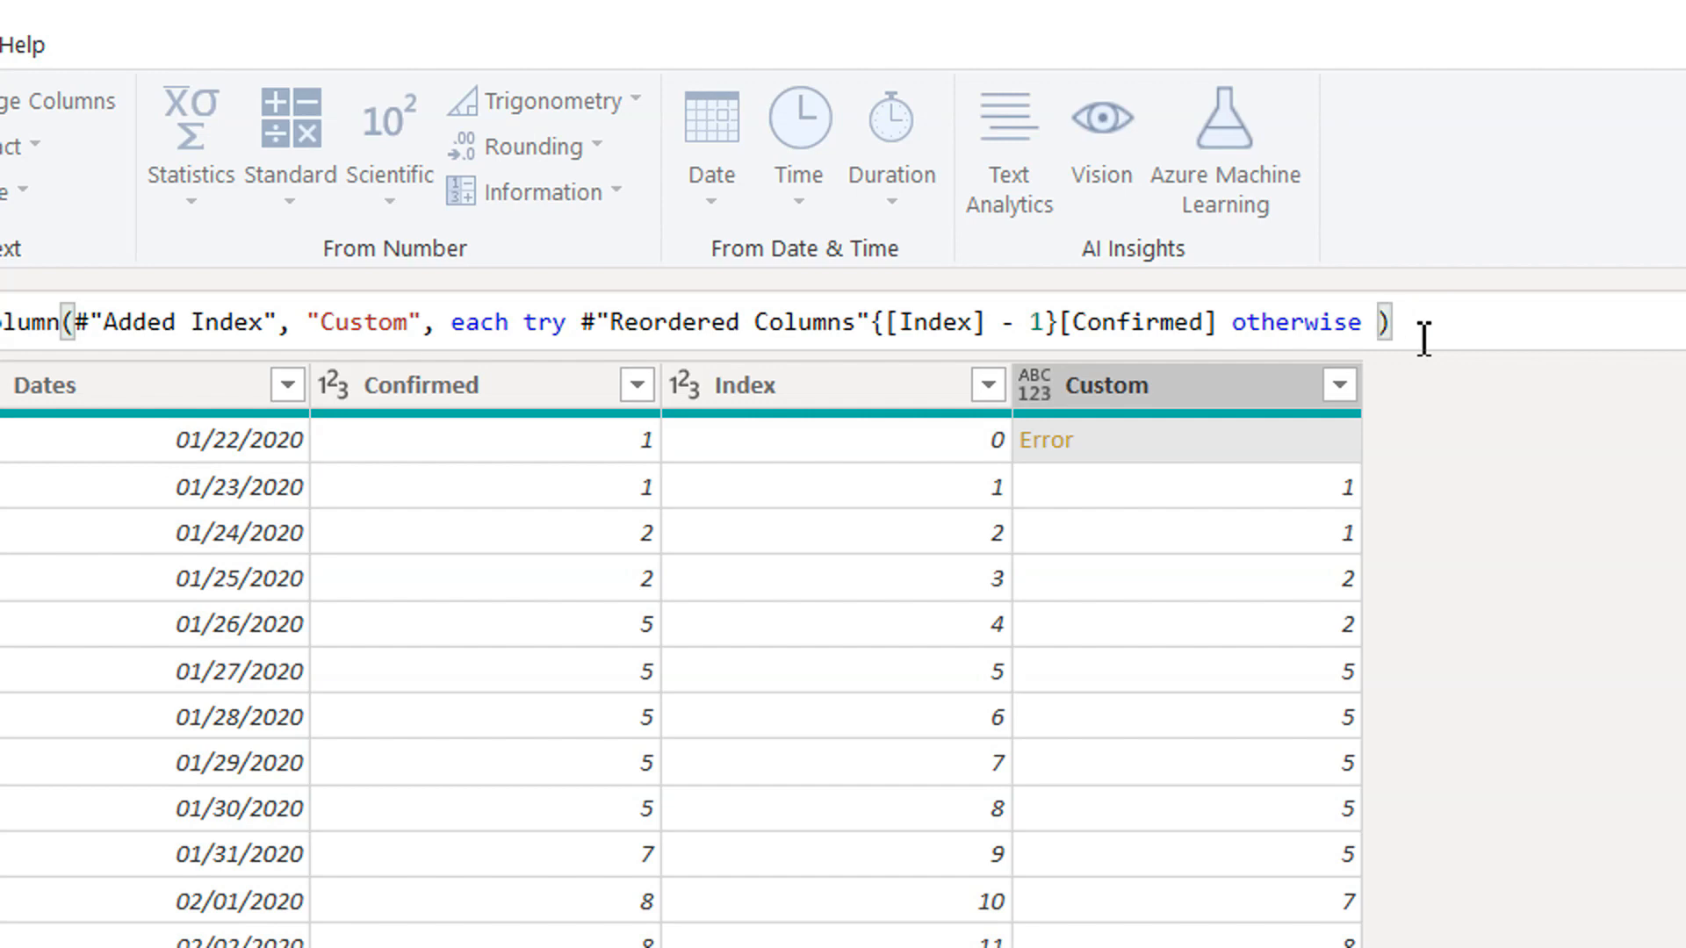
type("0")
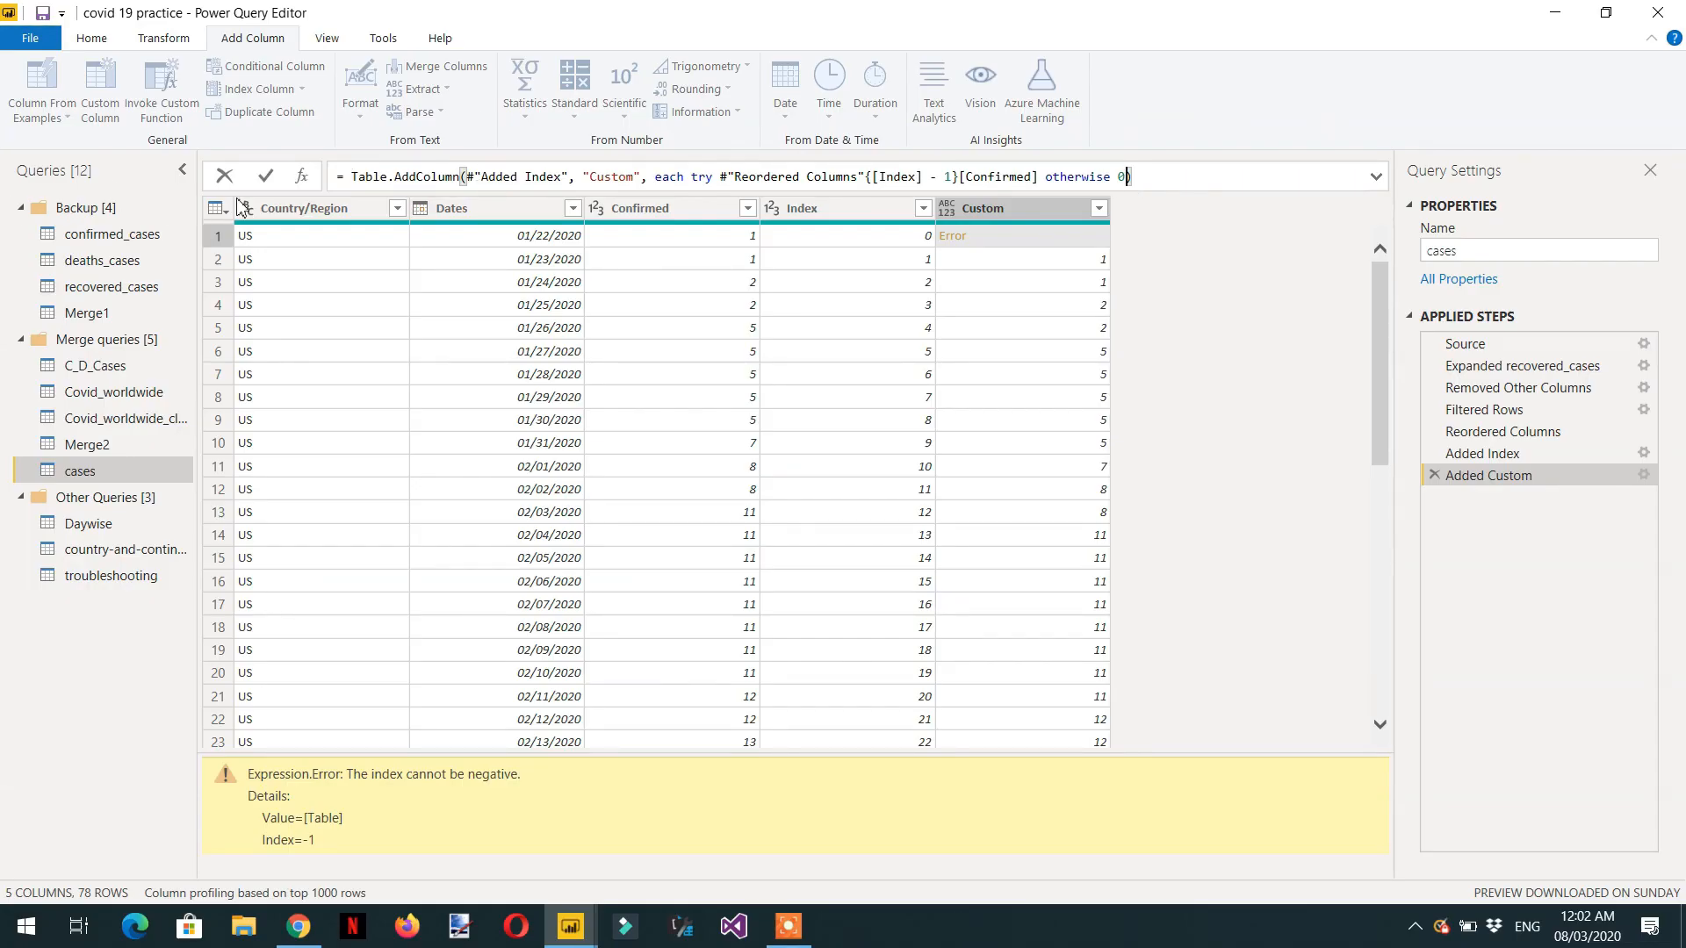
left_click(269, 180)
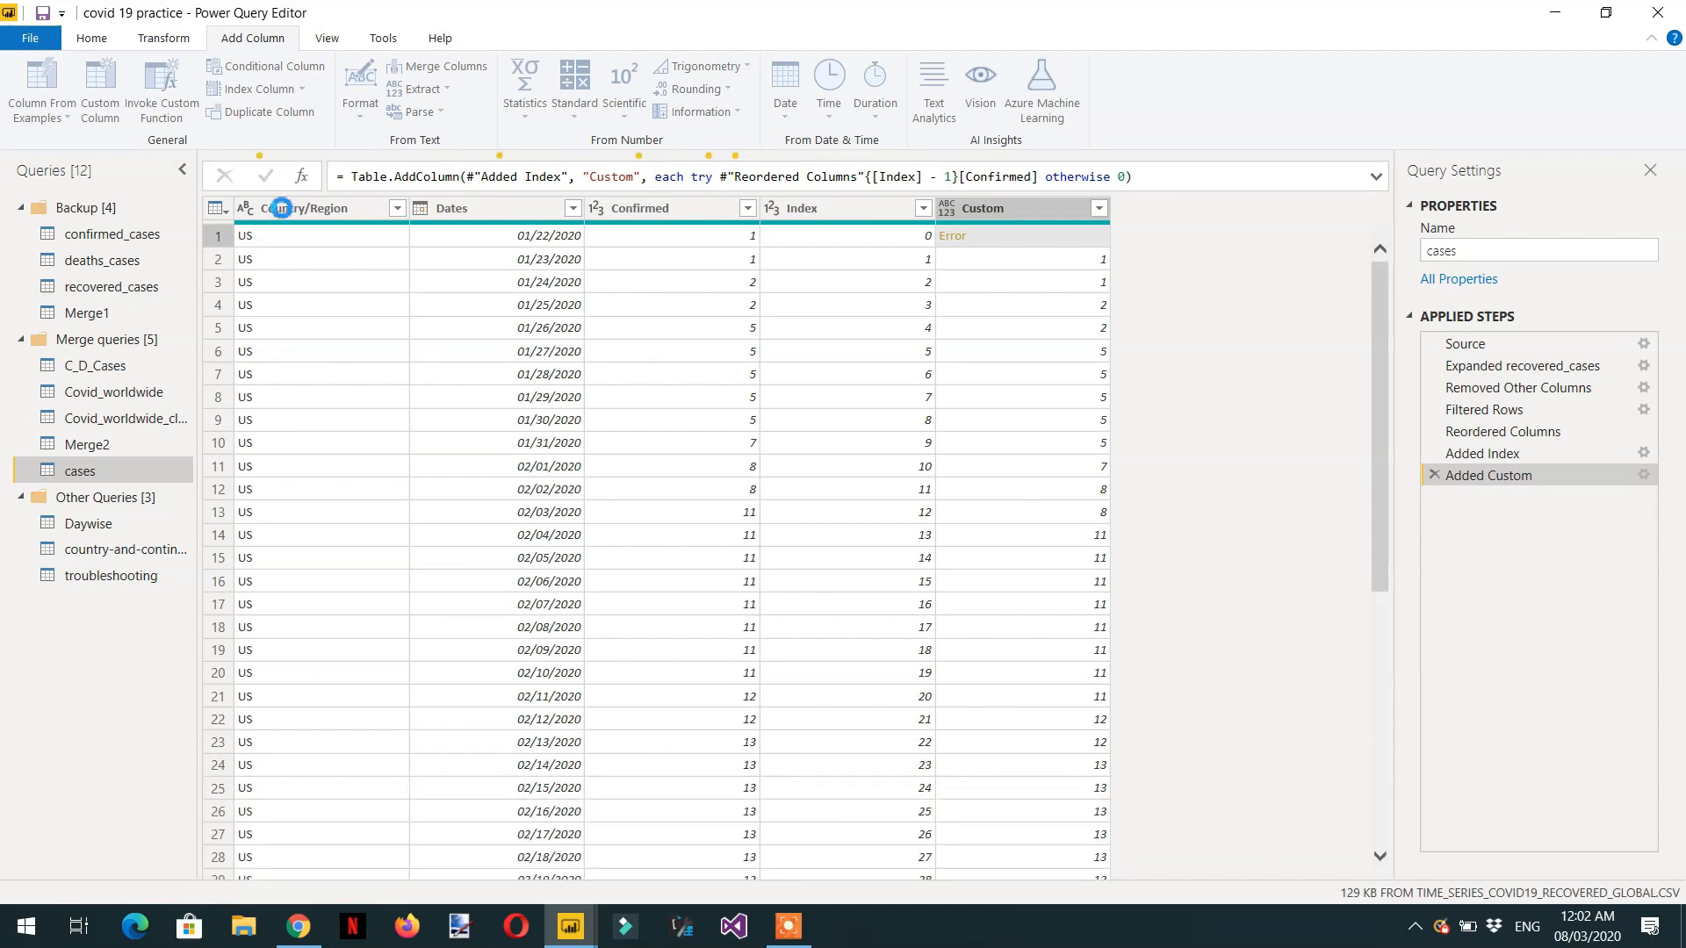
left_click(275, 208)
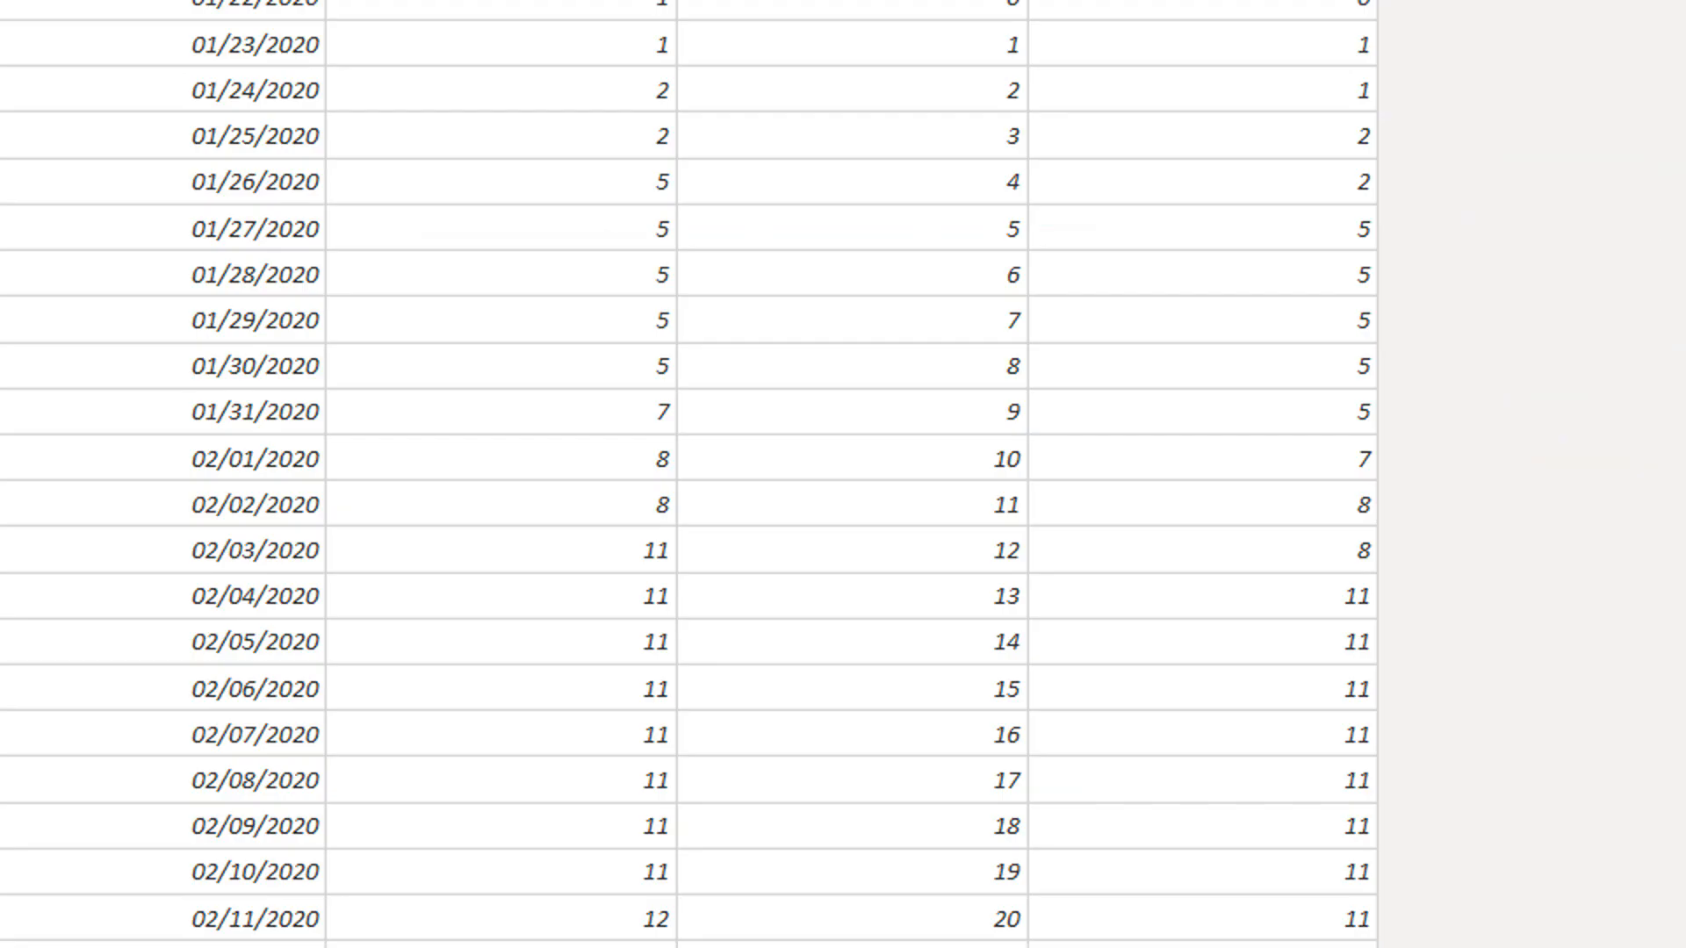
Rename the Custom column to "previosu cases".
left_click(1203, 3)
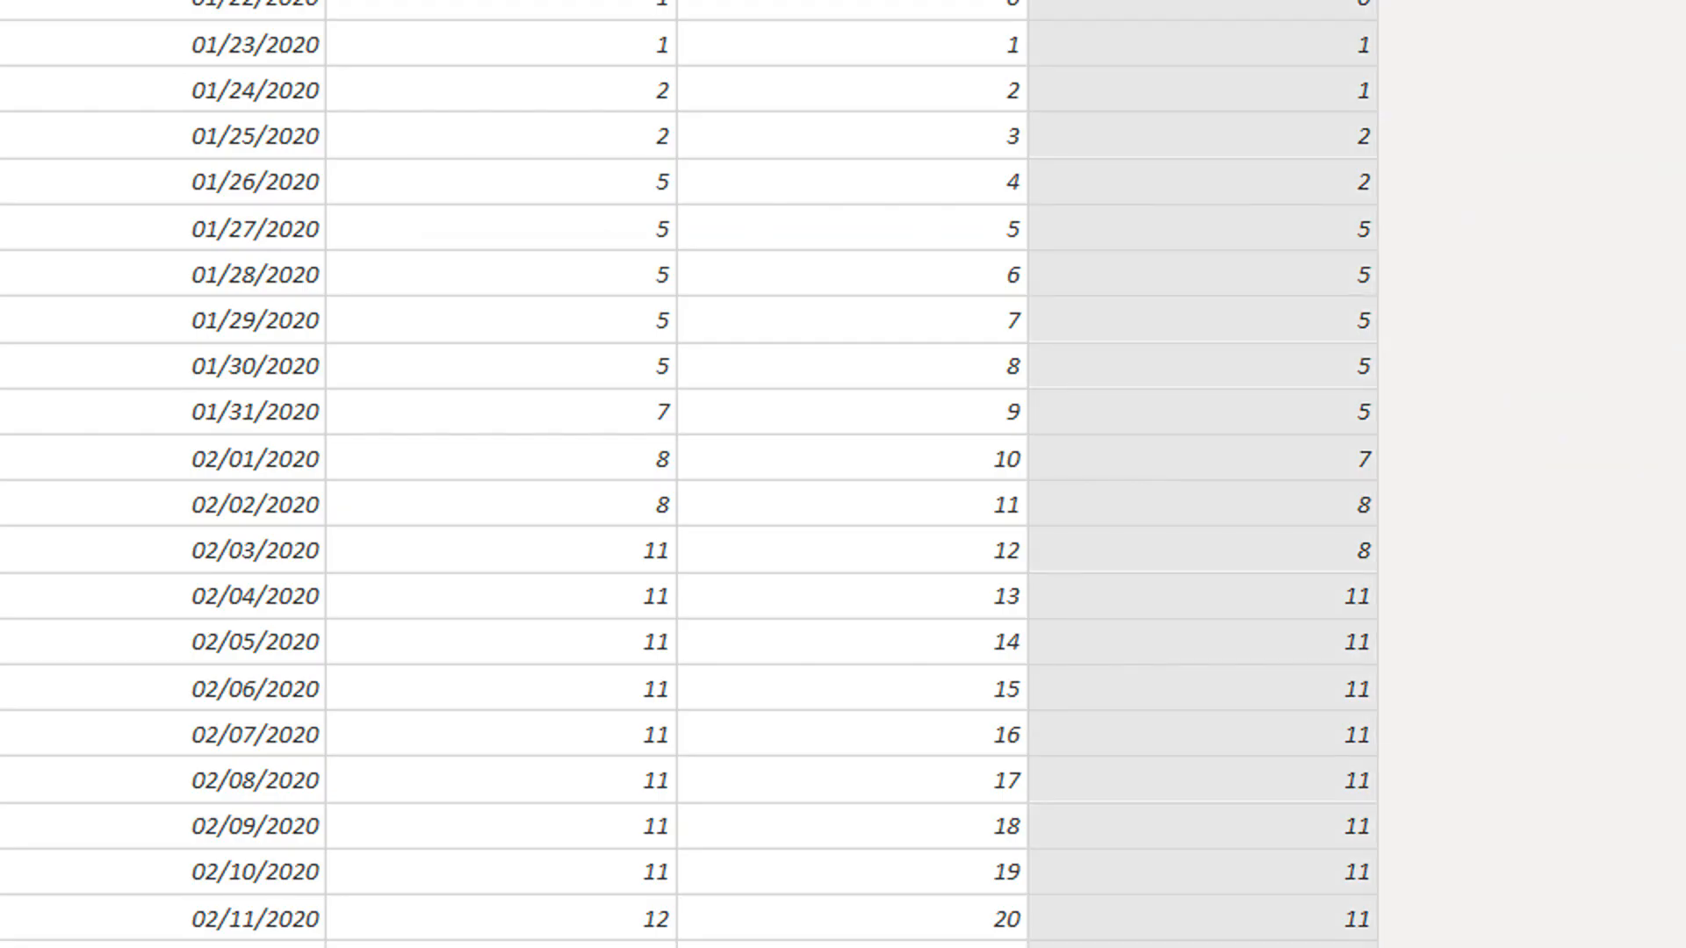
double_click(1159, 50)
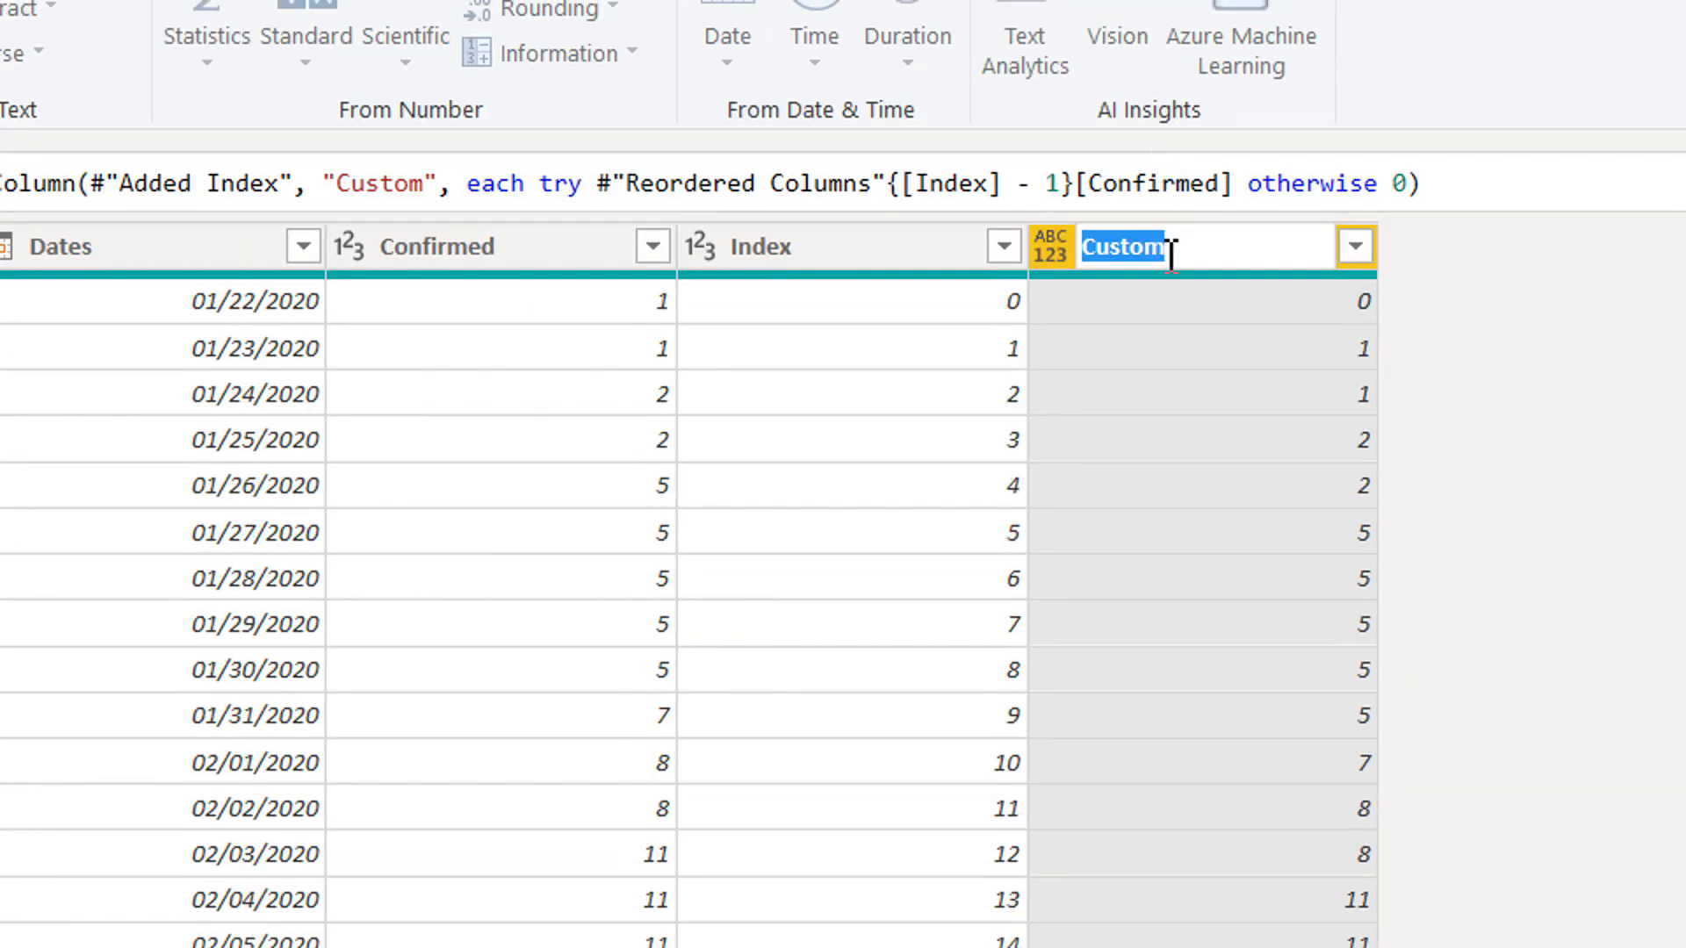
type("p")
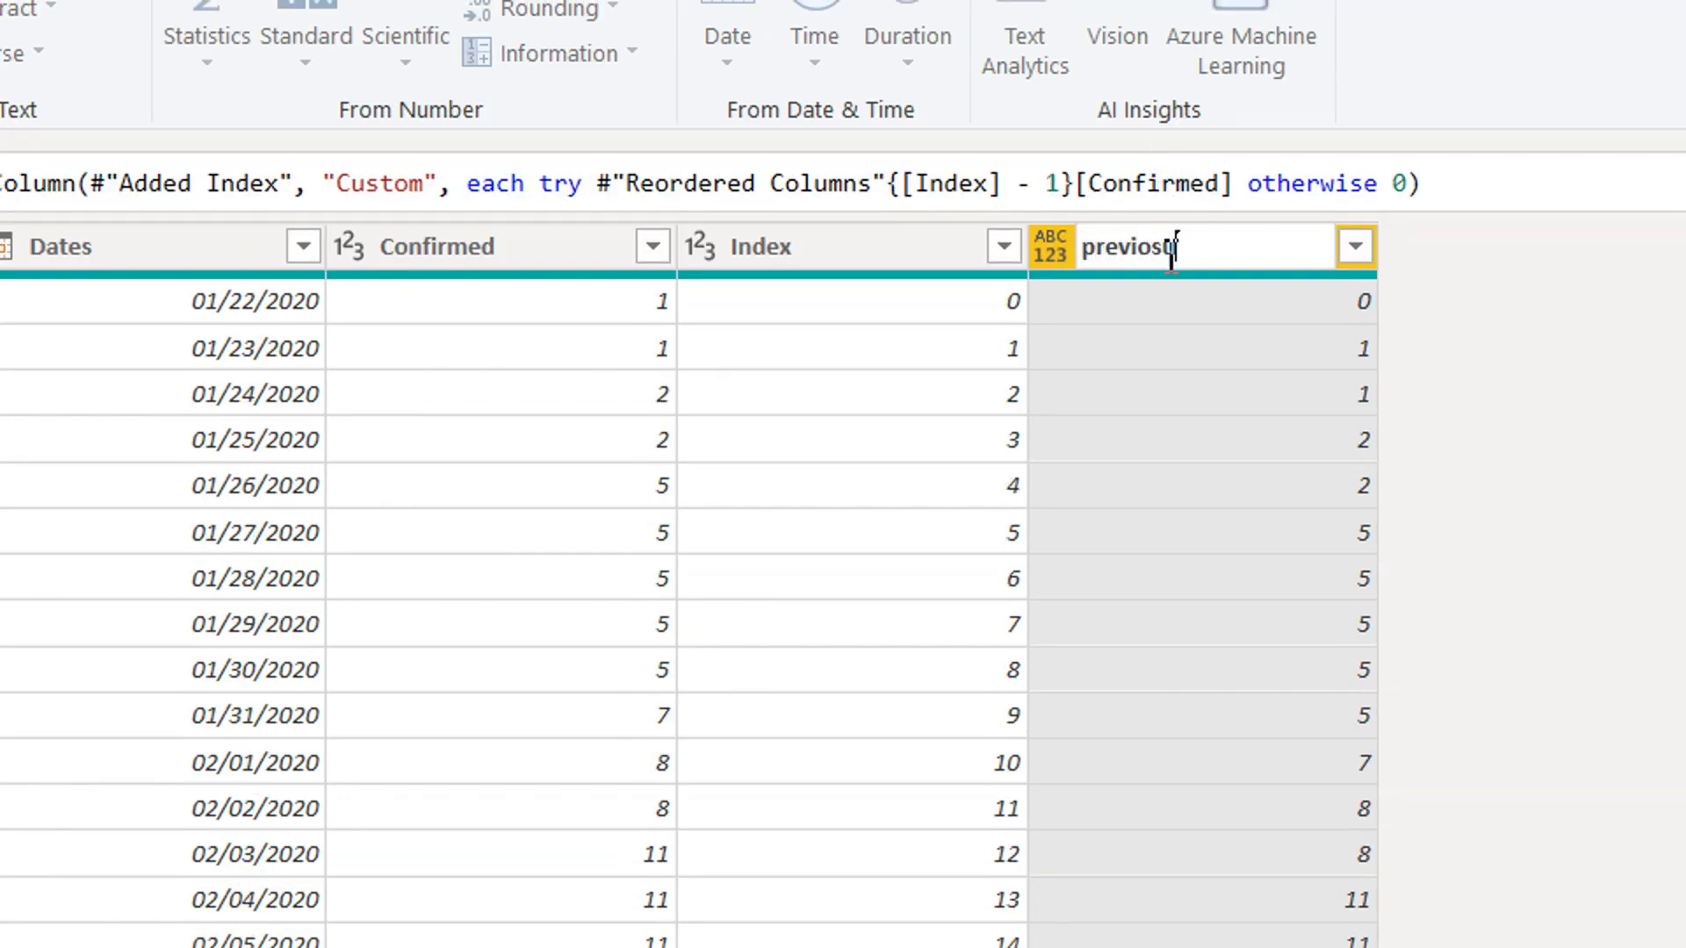
type("revious cases")
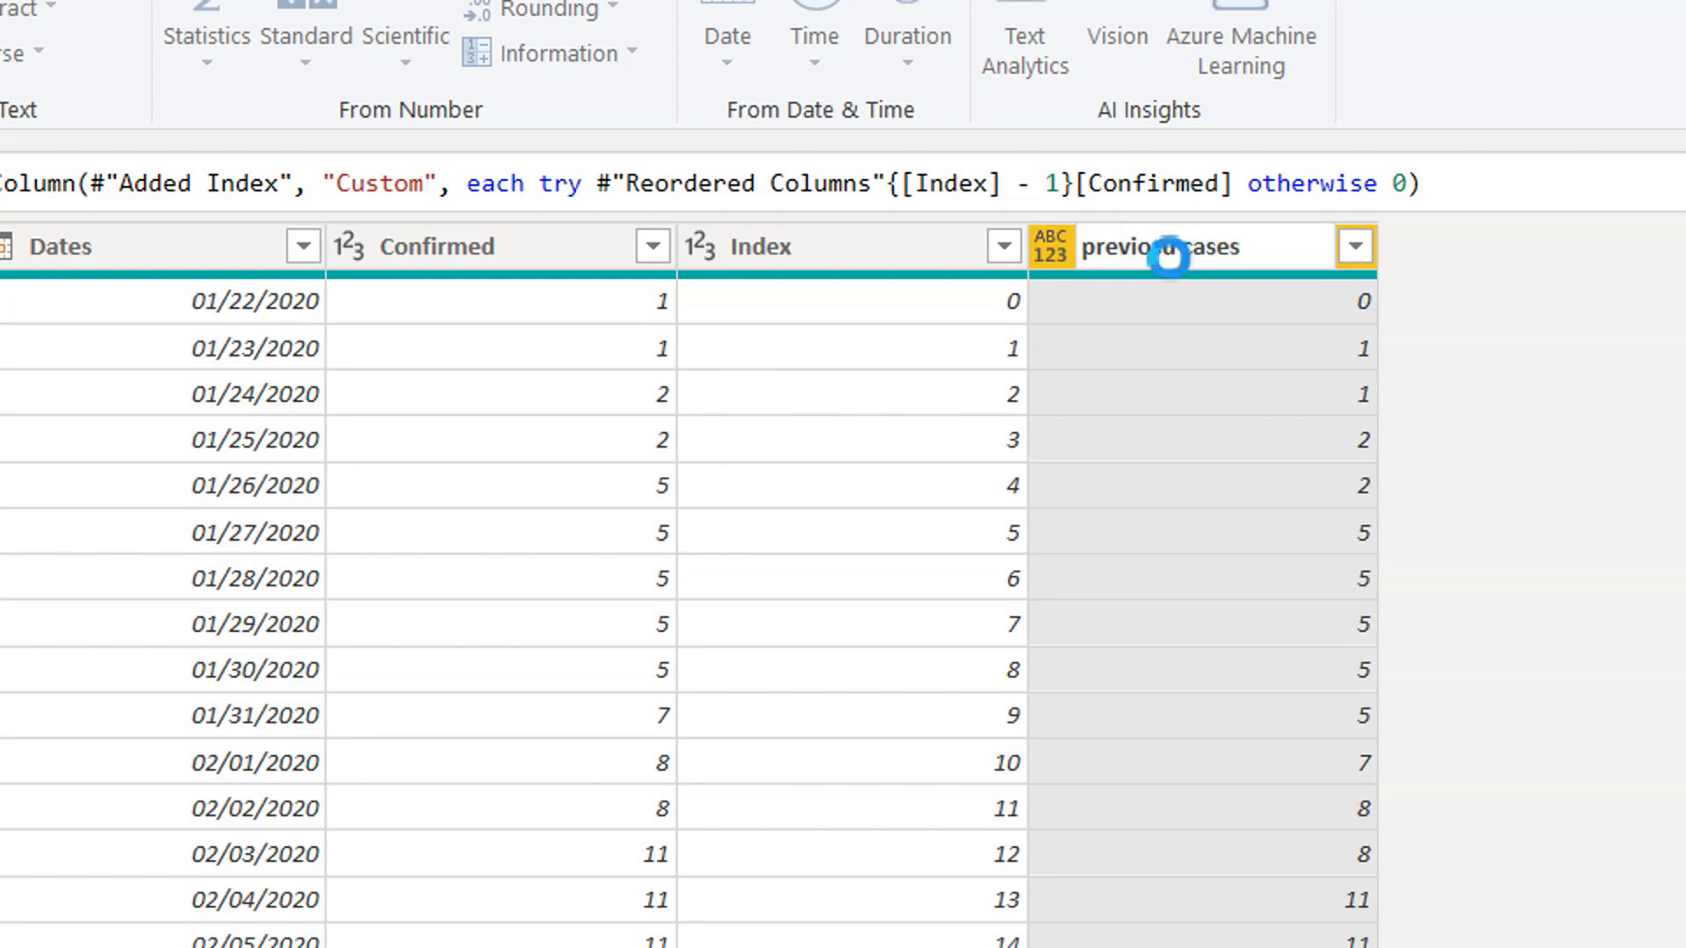
key("Return")
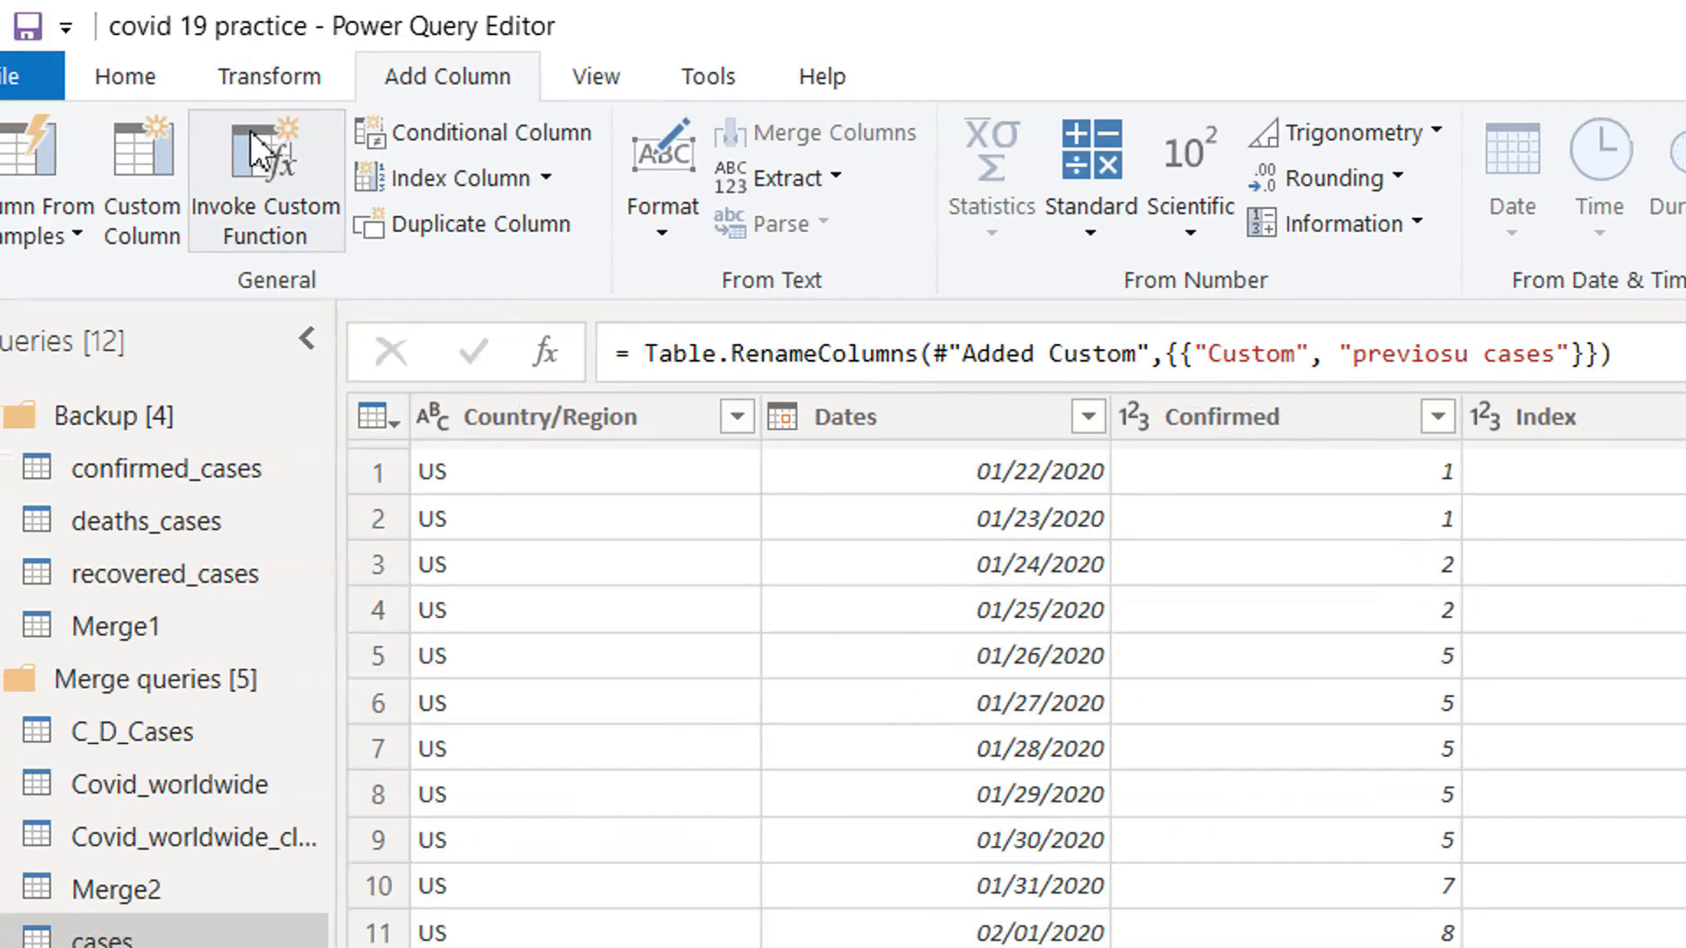
Start another custom column and name it "Daily cases".
left_click(221, 216)
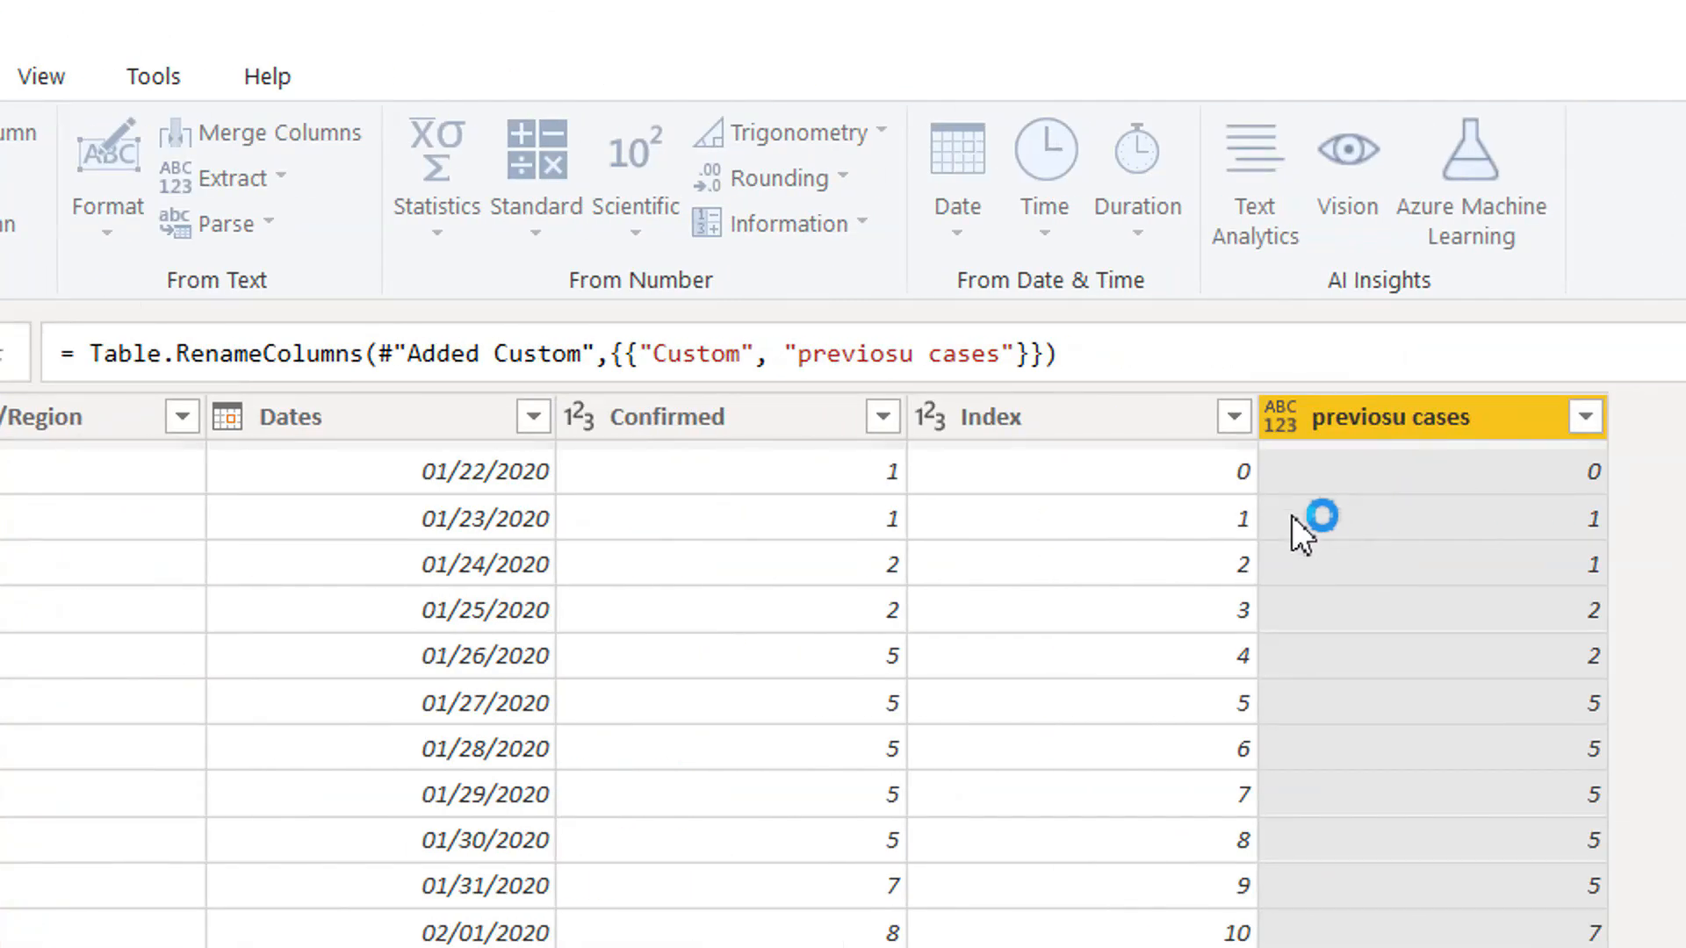
left_click_drag(659, 690, 409, 687)
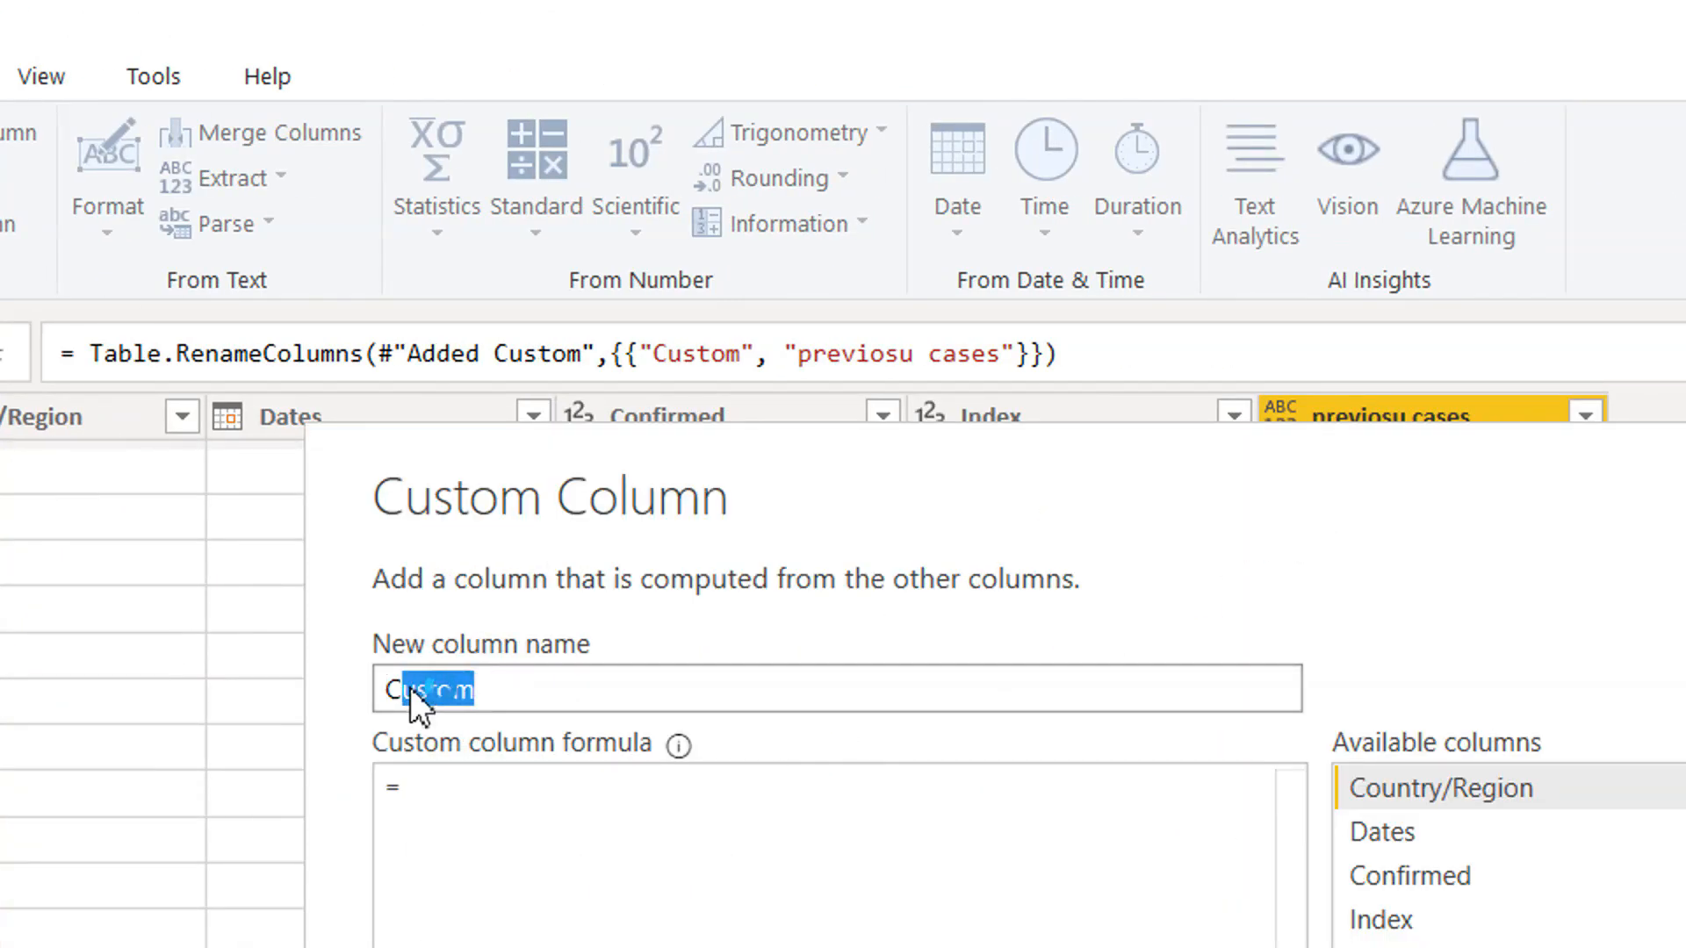
key("BackSpace")
key("BackSpace")
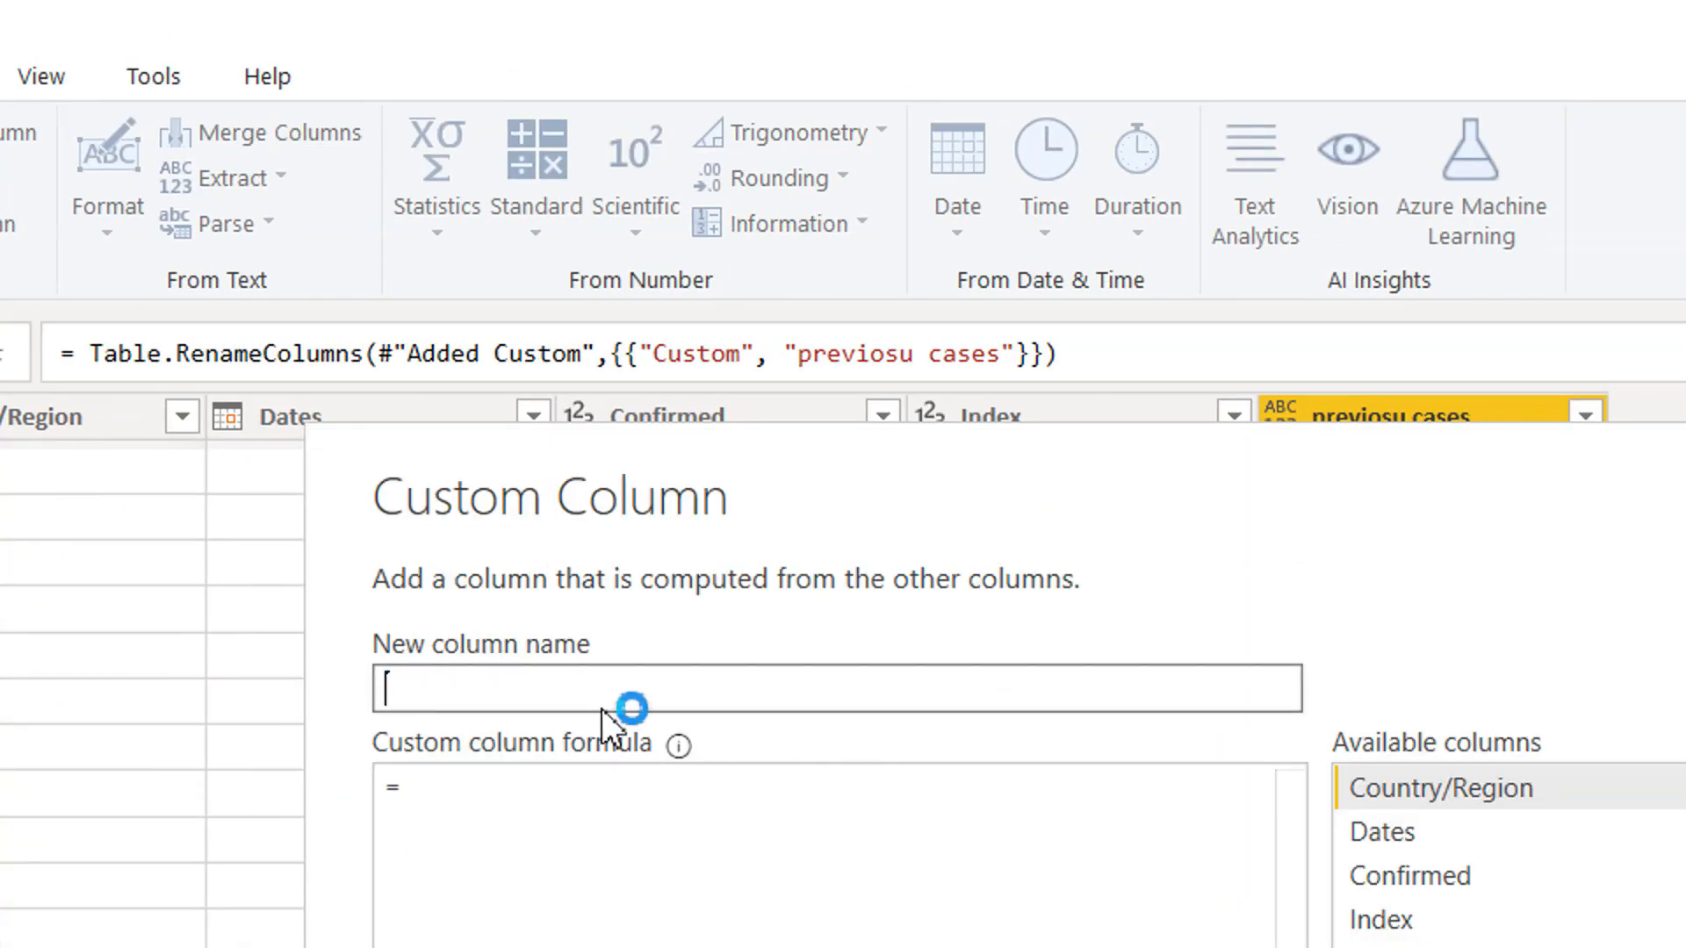
type("Daily cases")
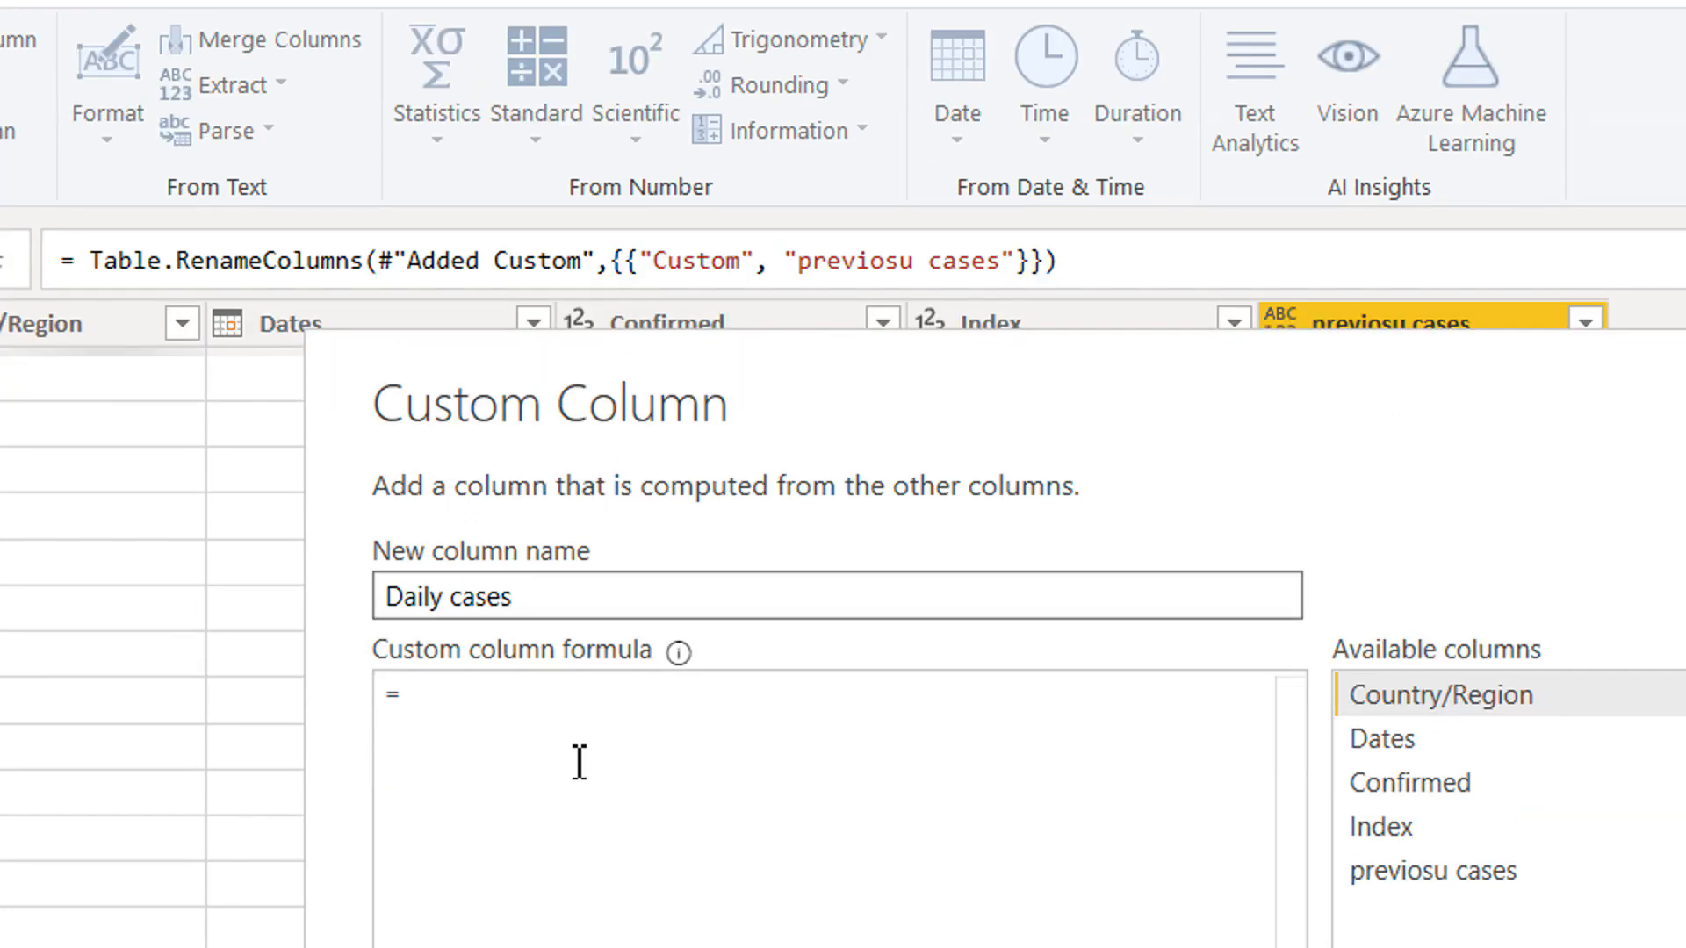
Enter the formula [Confirmed] - [previosu cases] for the Daily cases column and create it.
left_click(569, 849)
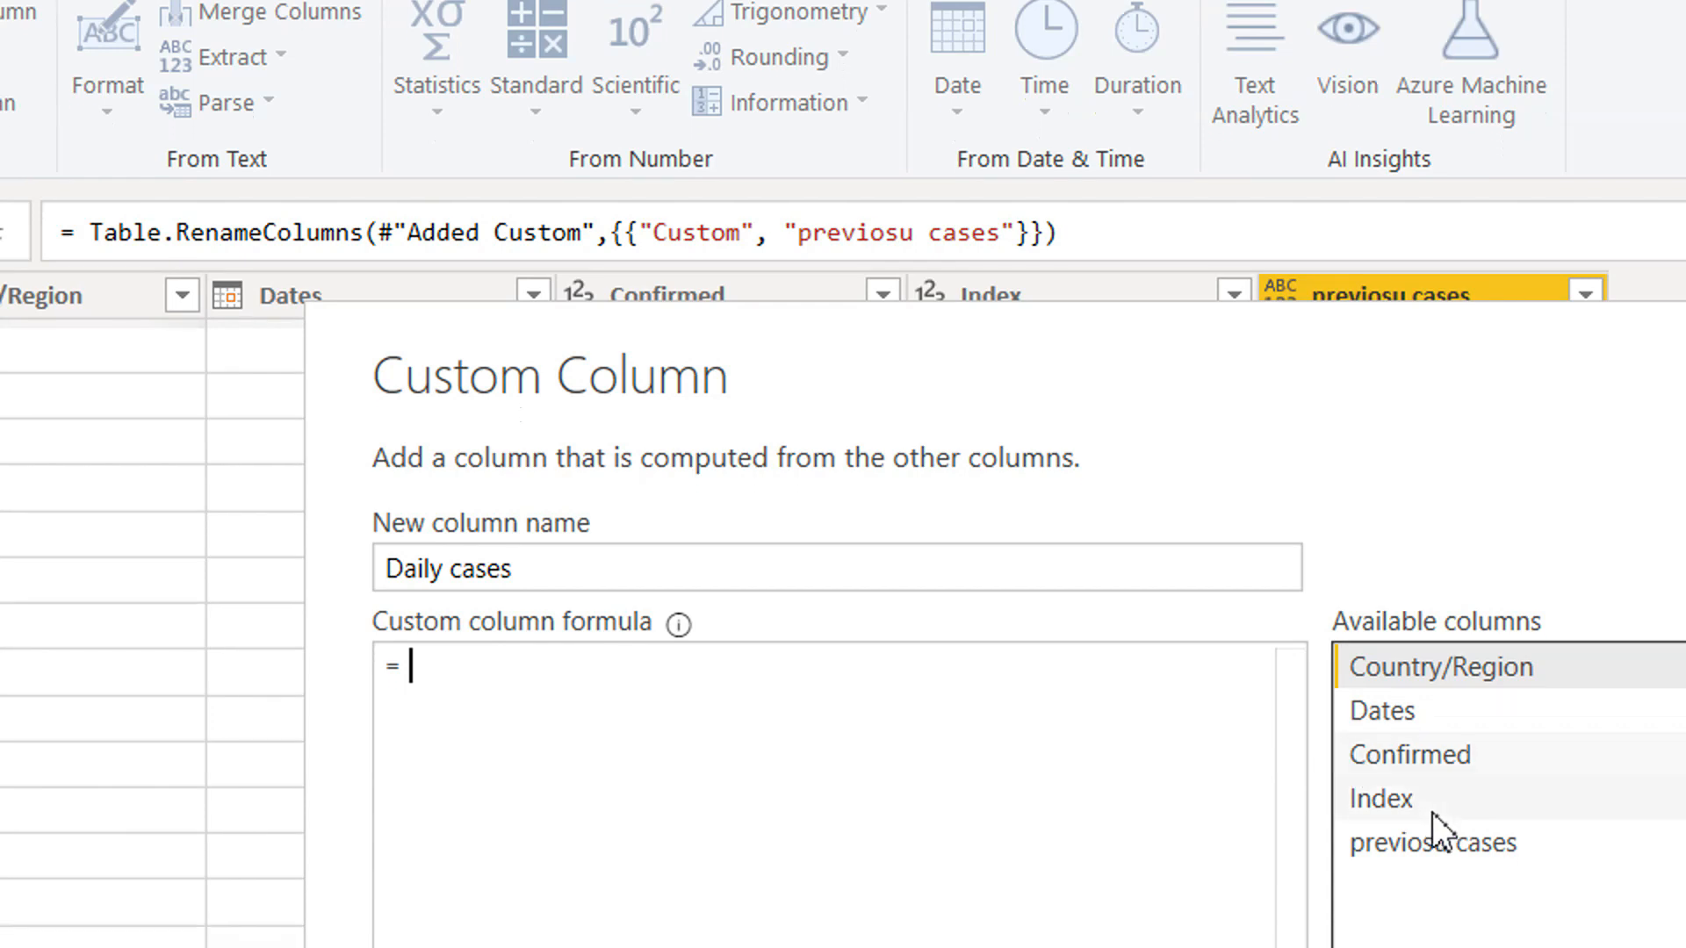
double_click(1425, 744)
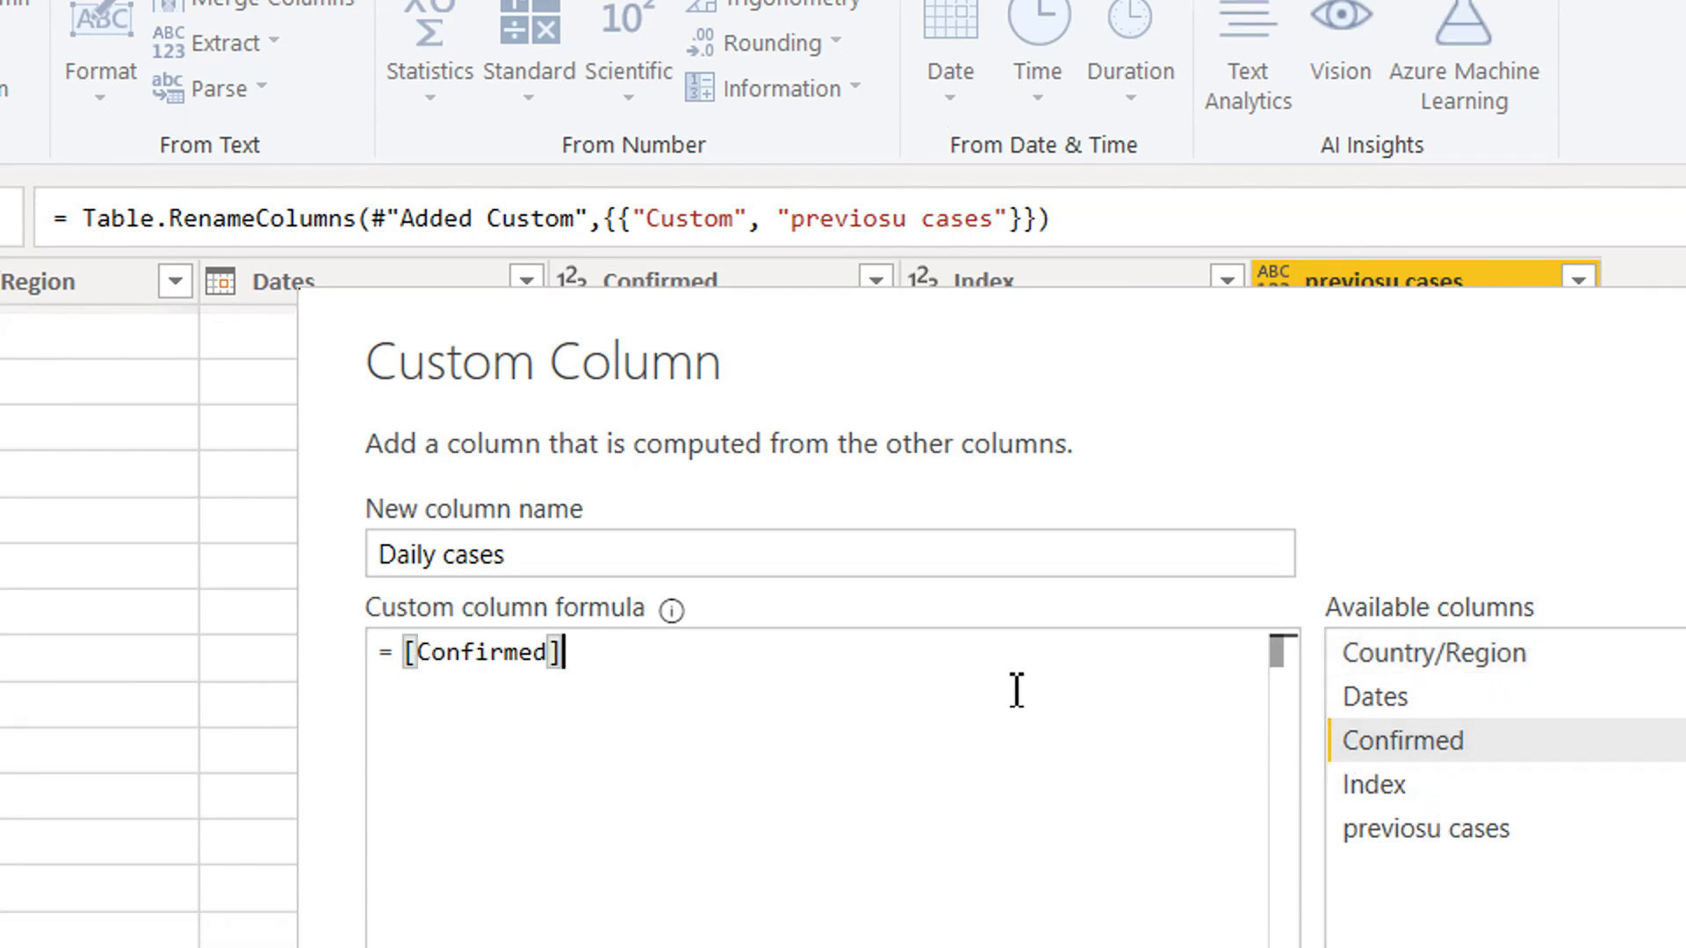
type("-")
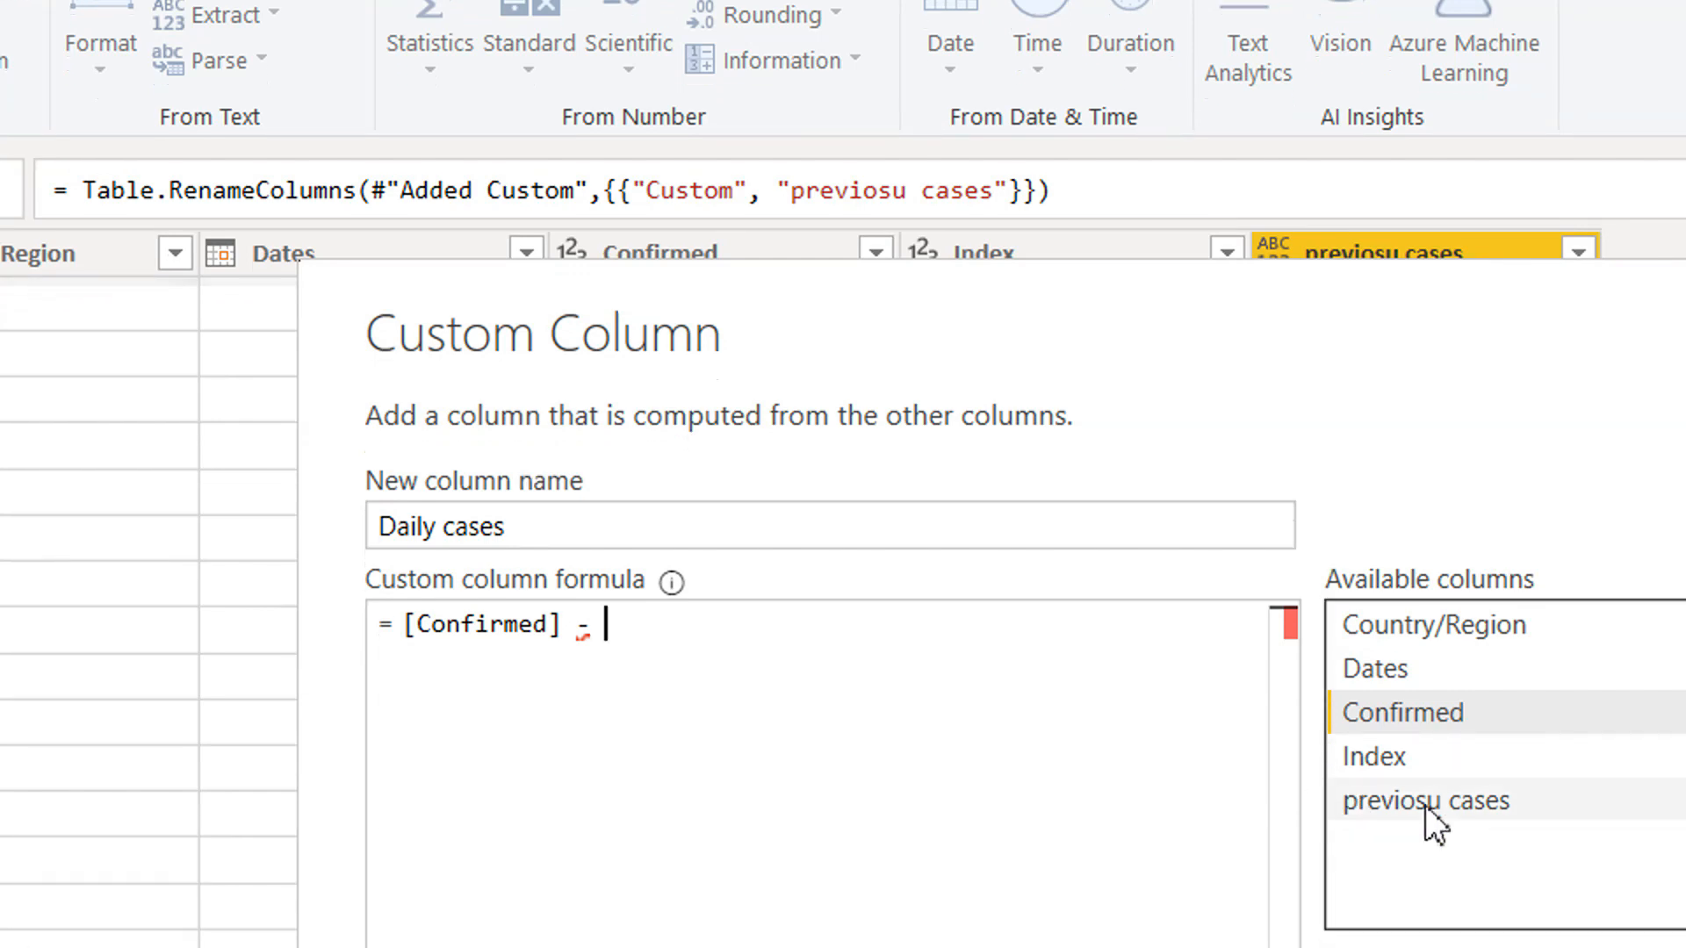
left_click(1421, 799)
double_click(1421, 799)
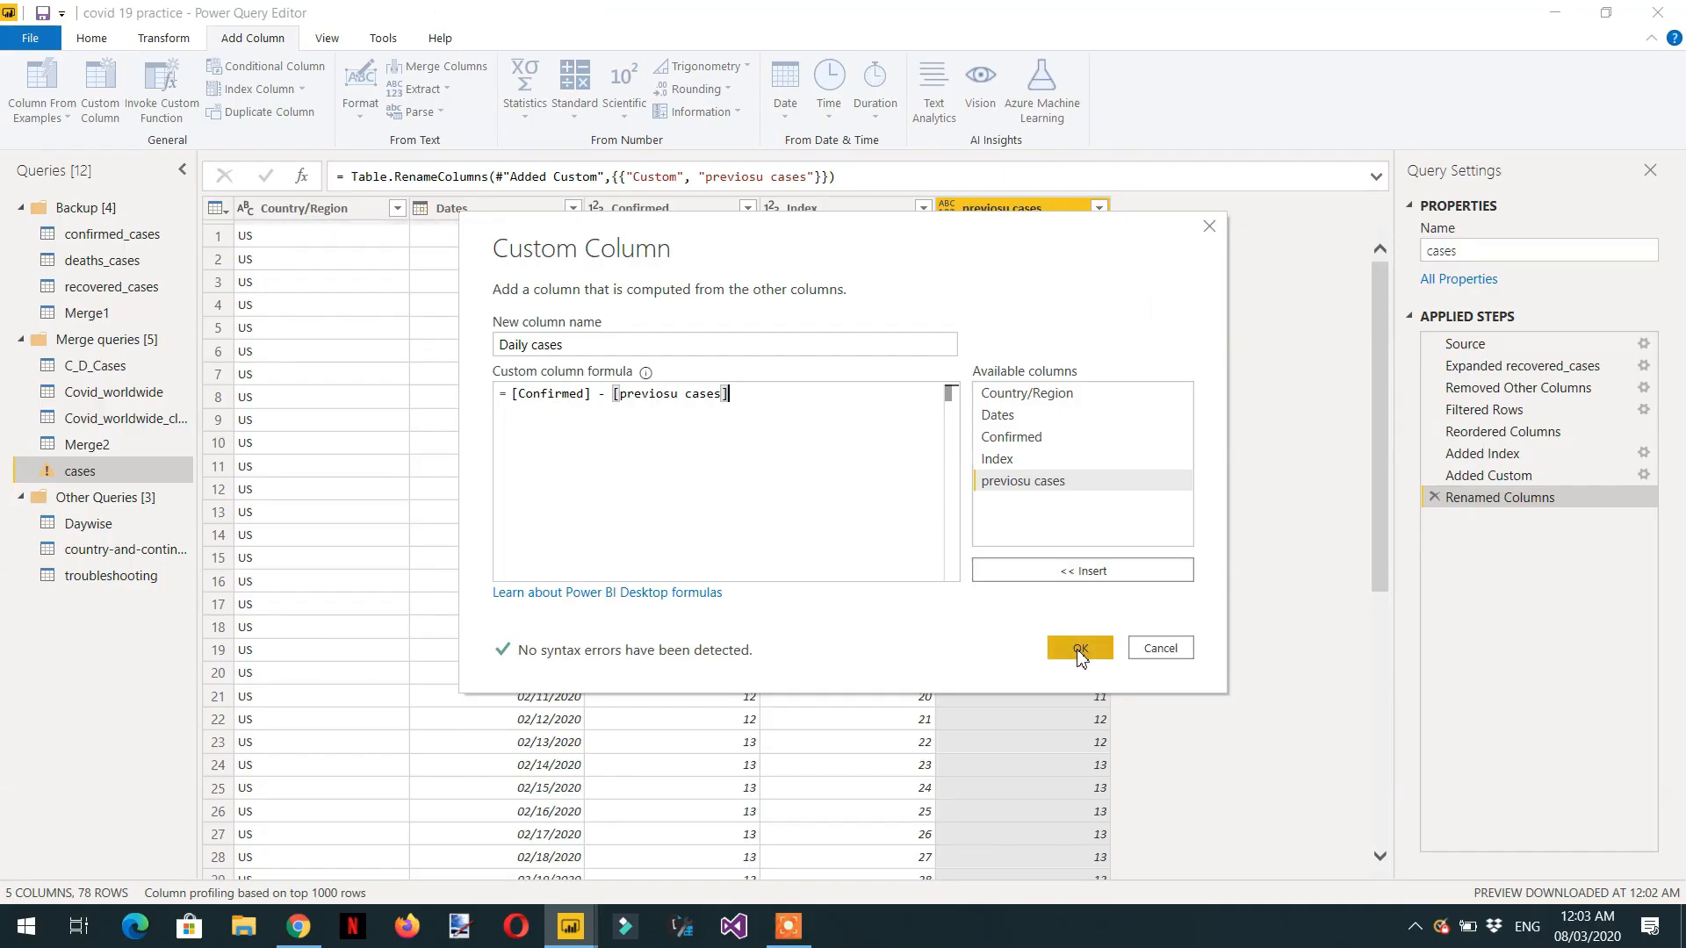
left_click(1080, 650)
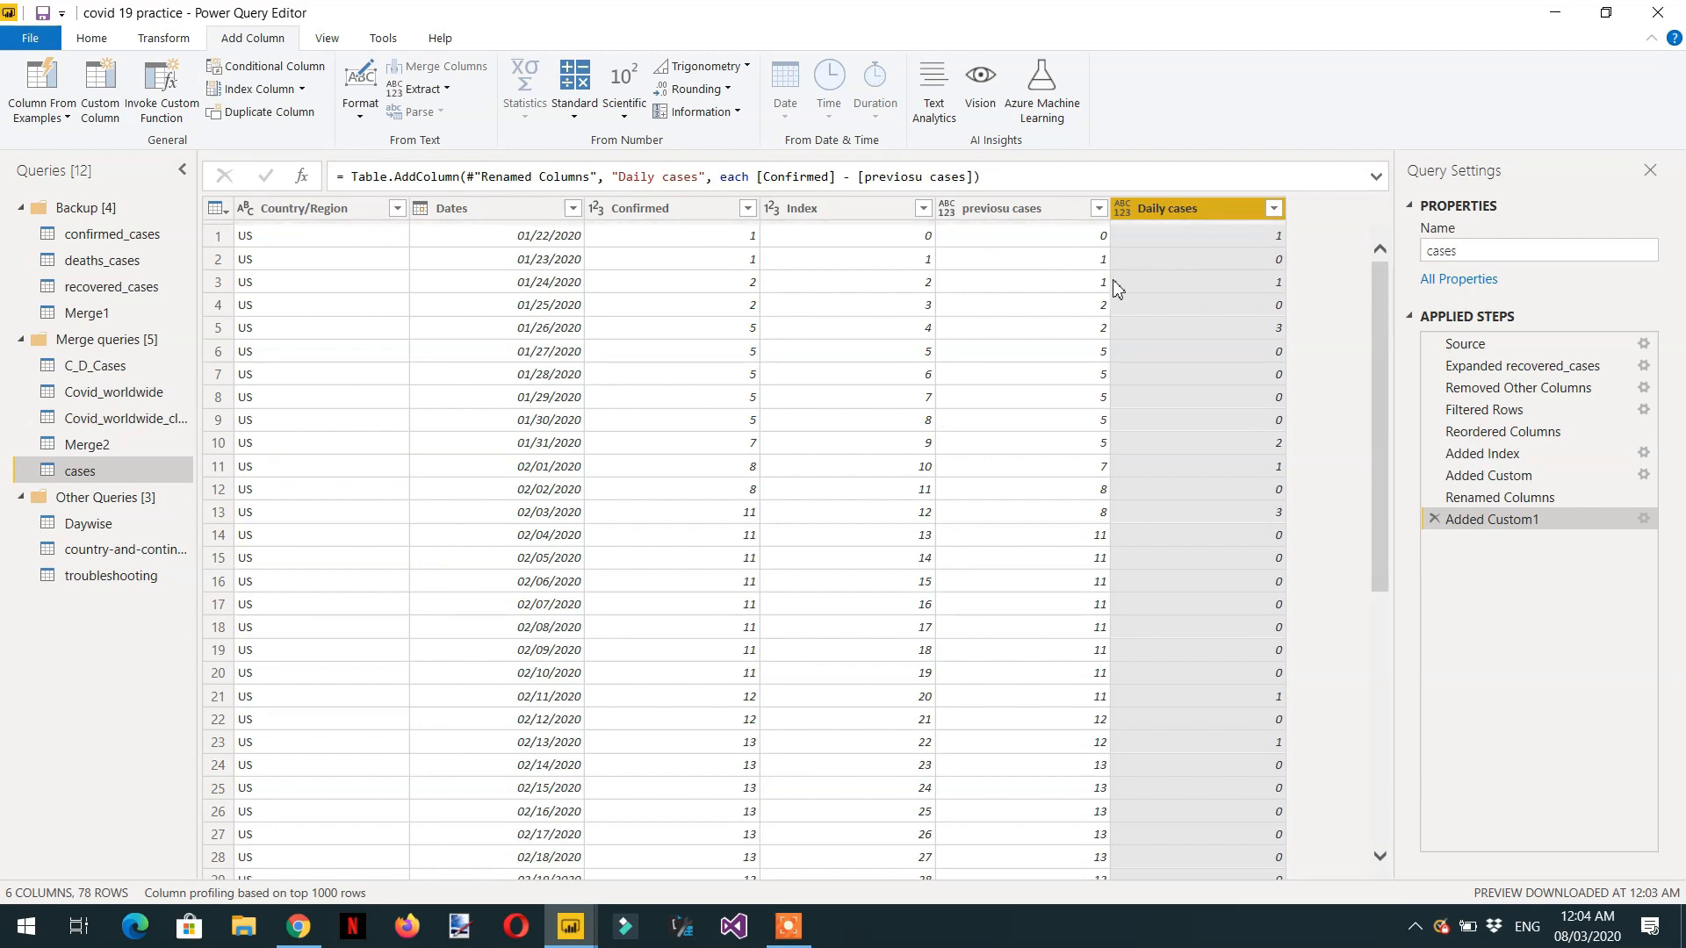
Move the Index column to the end of the table, after Daily cases, and review the daily figures.
left_click_drag(831, 210, 1314, 211)
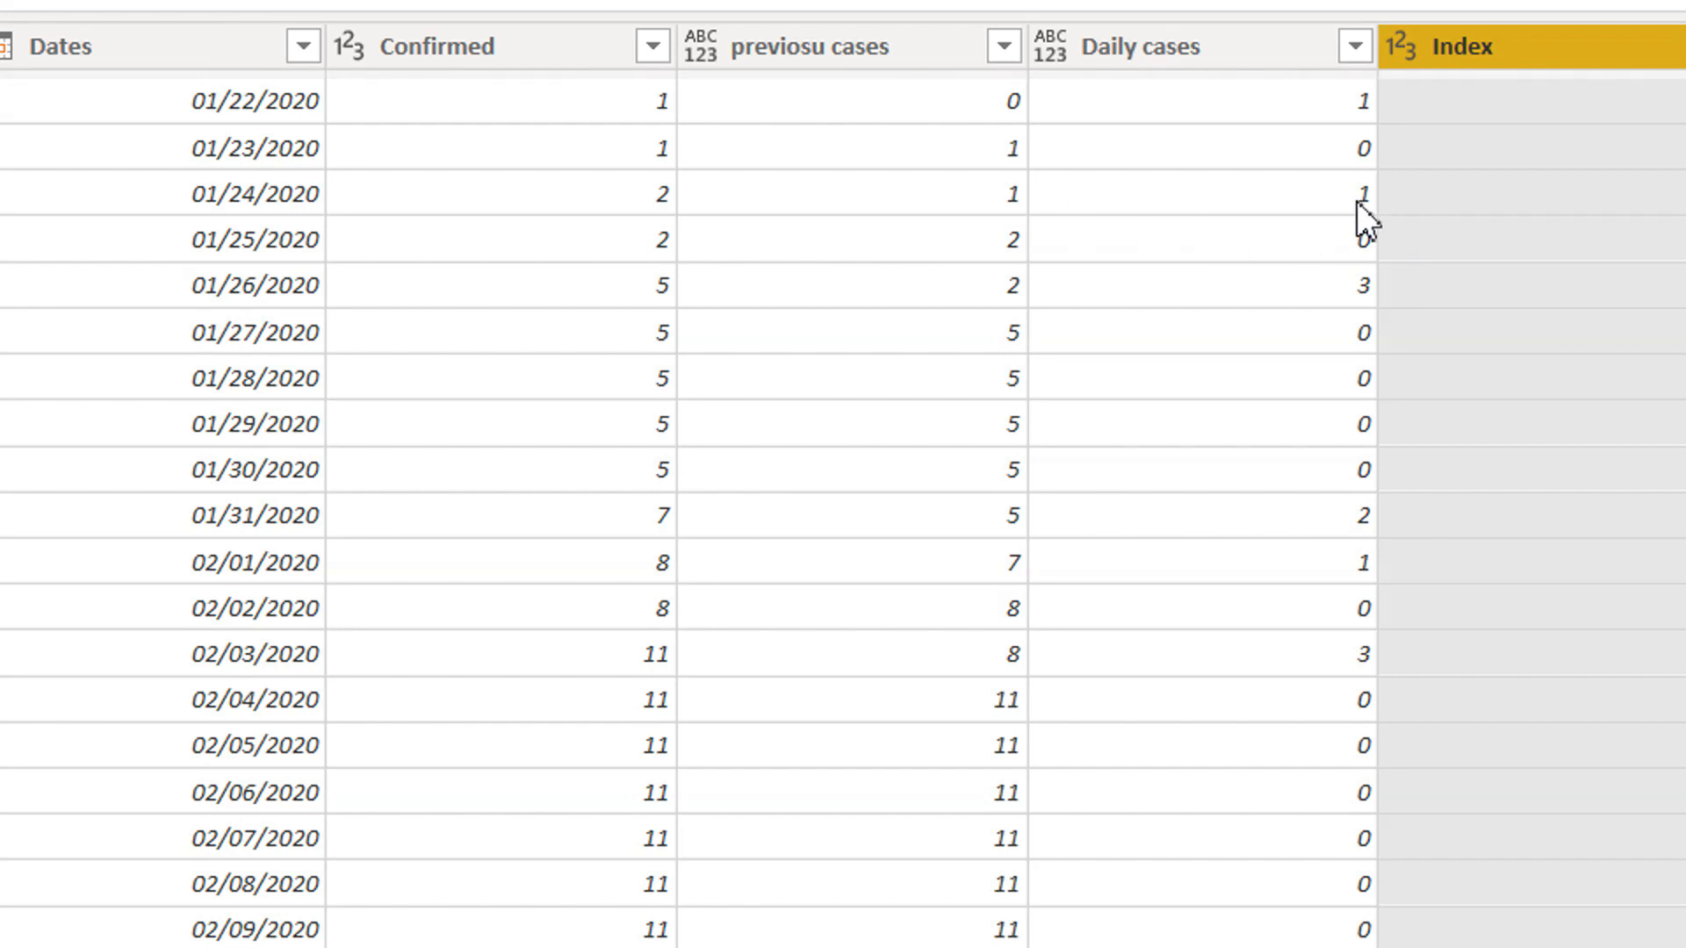
scroll(1136, 693, "down", 12)
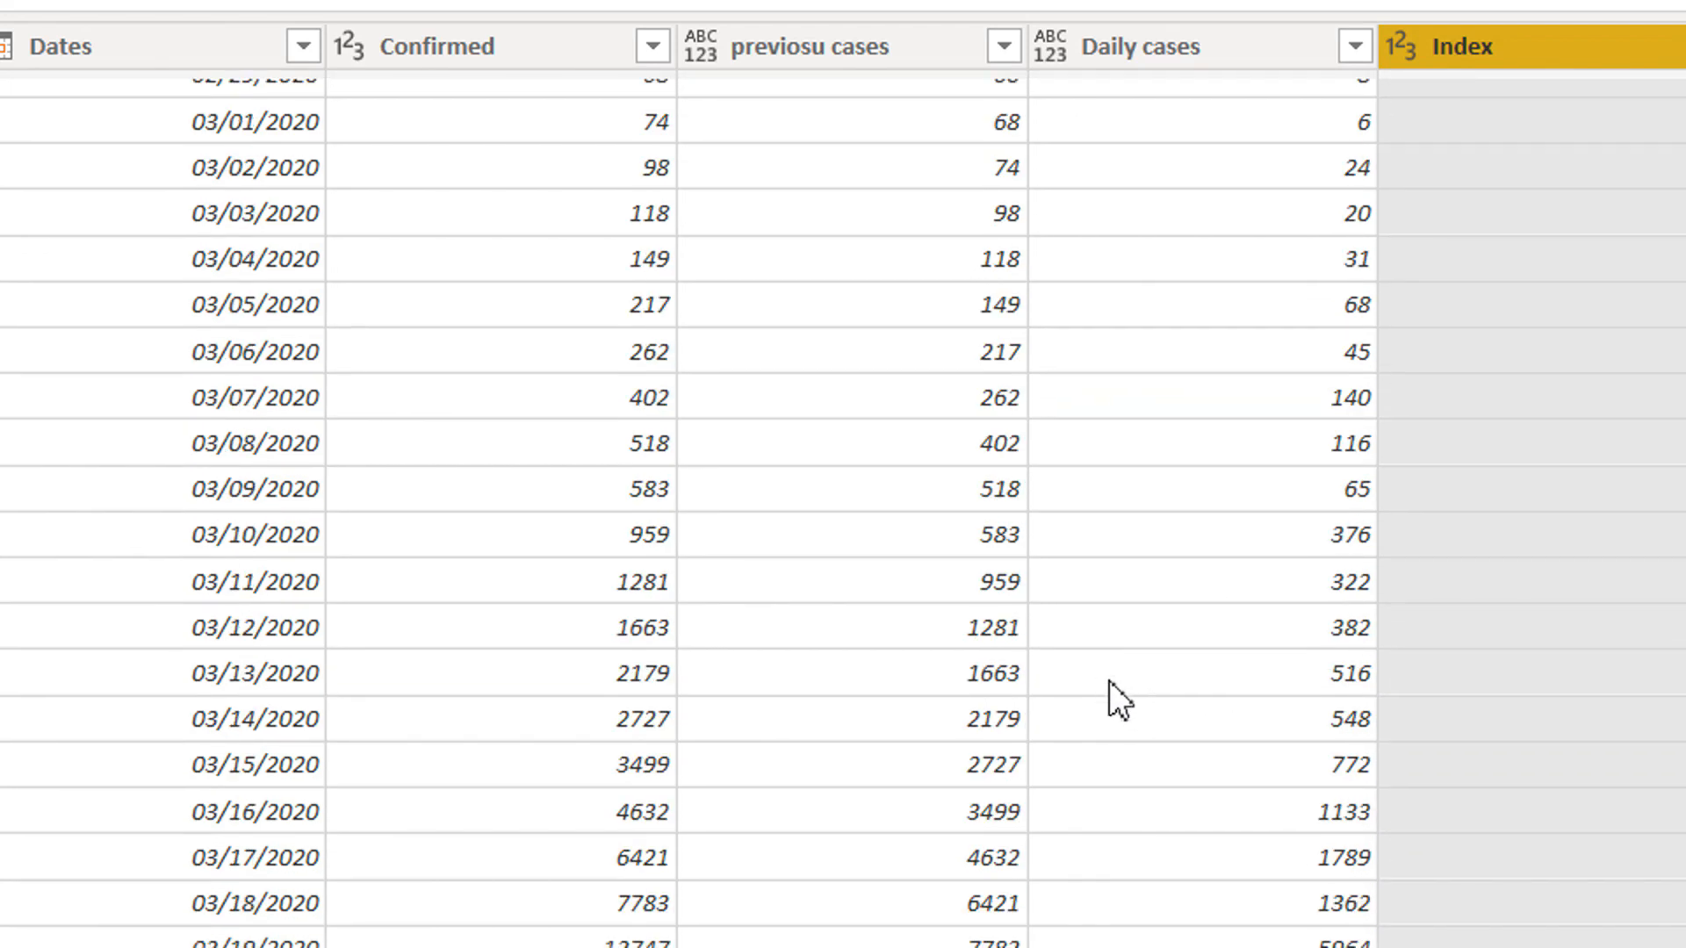
scroll(1109, 681, "up", 2)
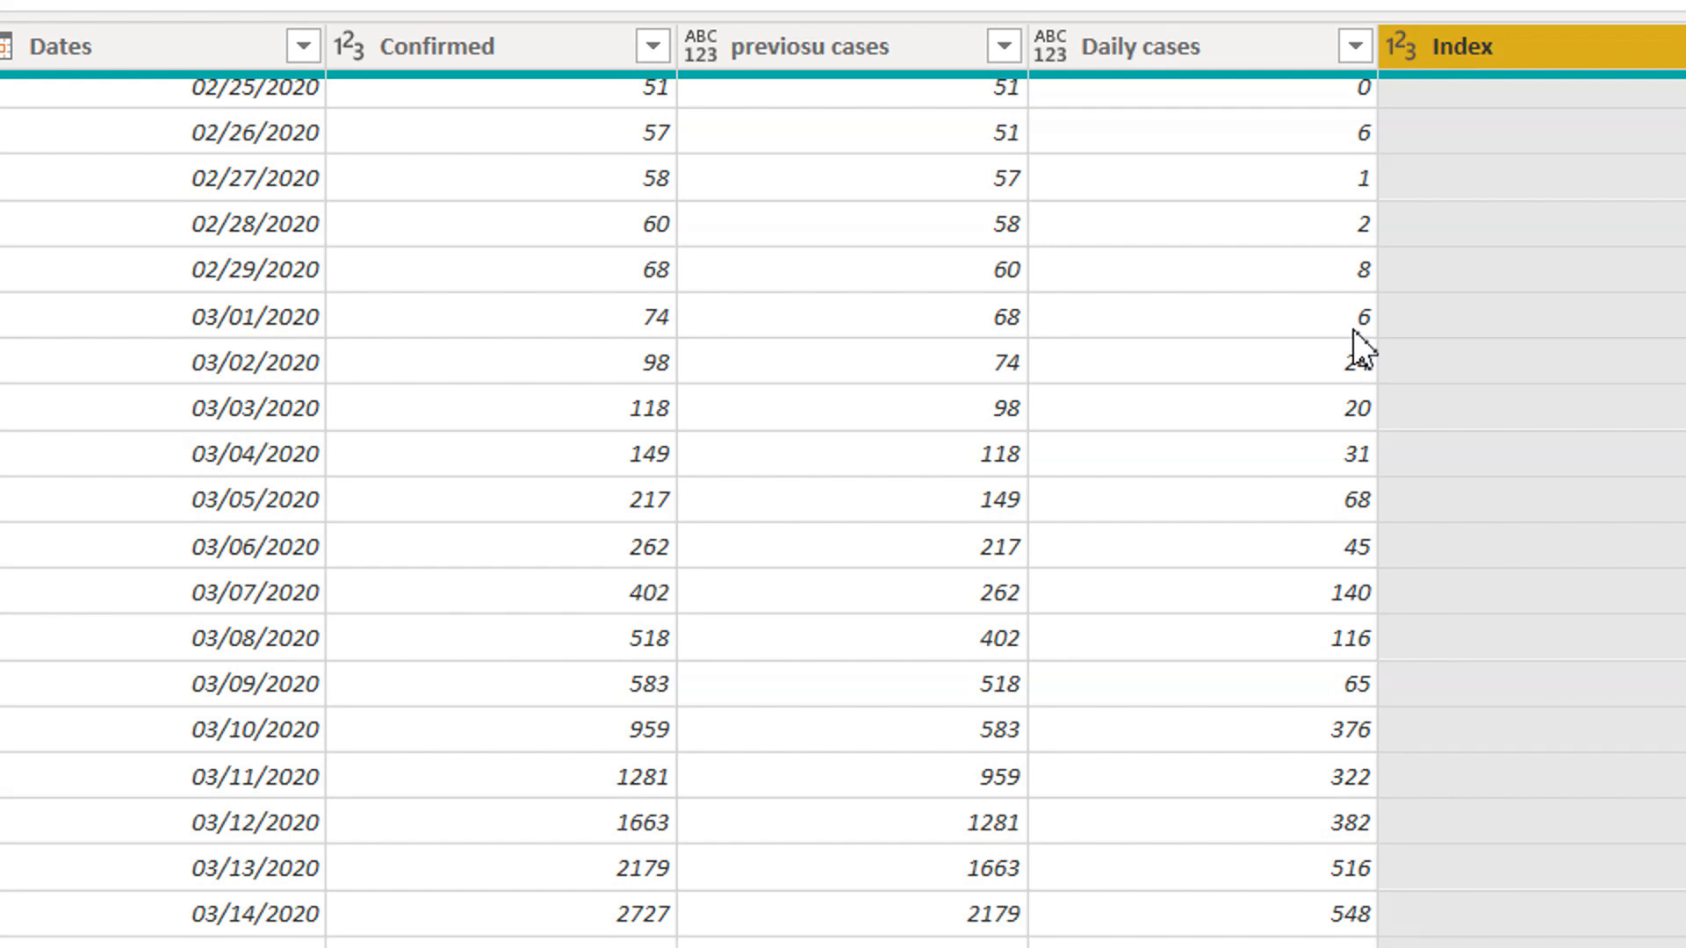
scroll(1352, 329, "up", 1)
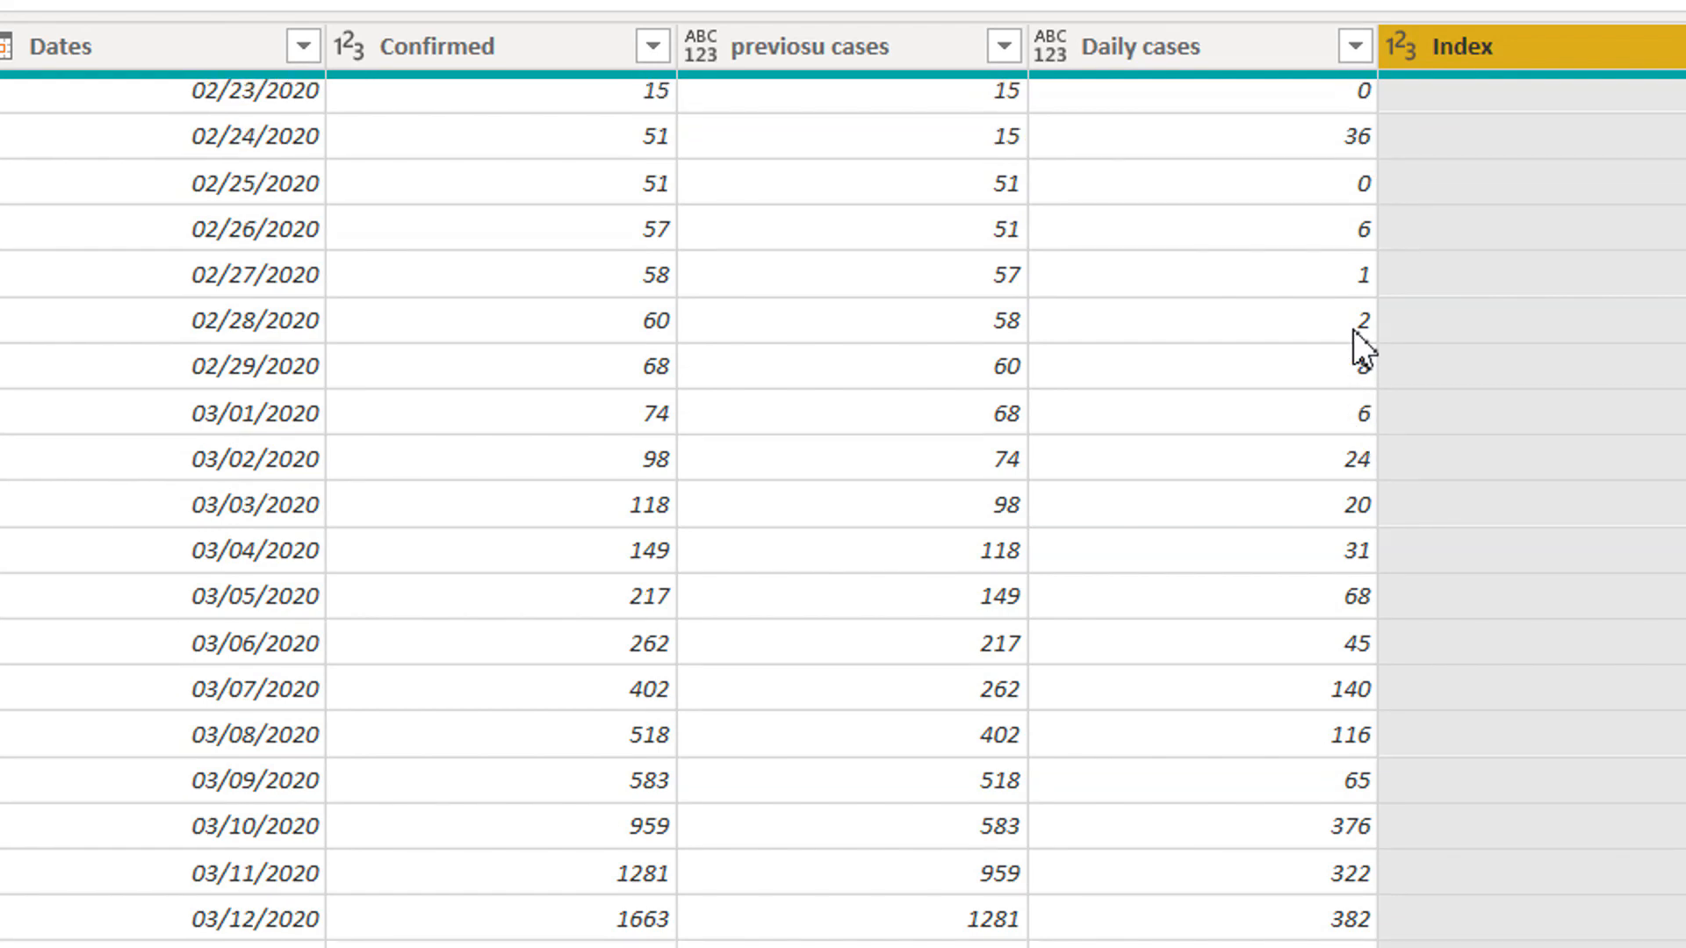